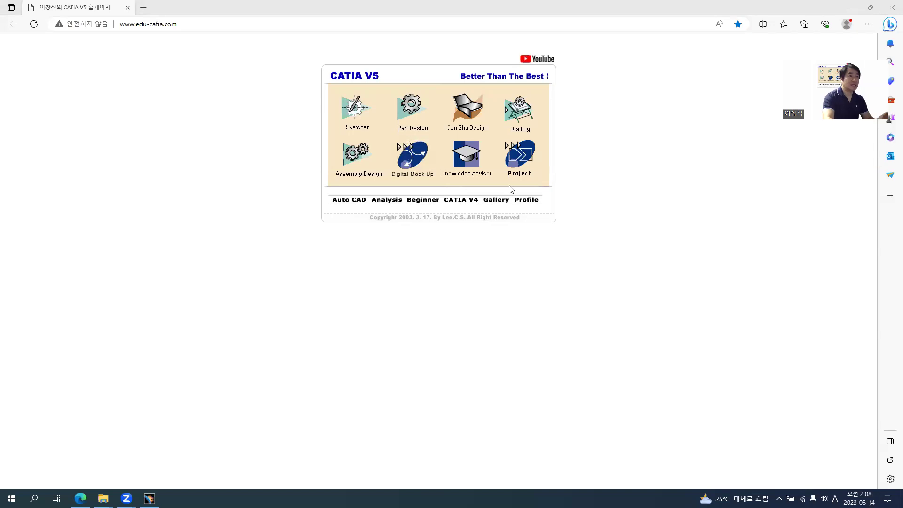
Download the start file PDG Page01 EX03.CATPart from the third example in the site's Drafting section and open it in CATIA.
left_click(524, 117)
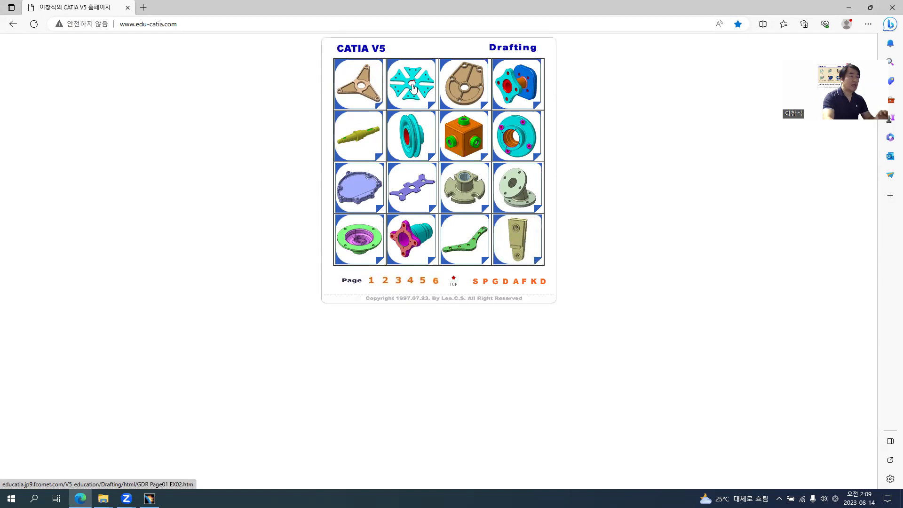
left_click(466, 88)
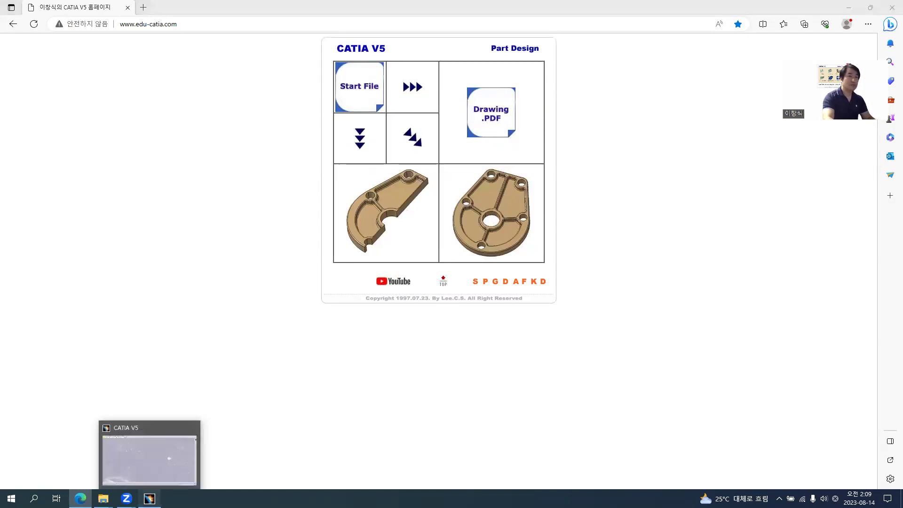
left_click(149, 499)
left_click(149, 498)
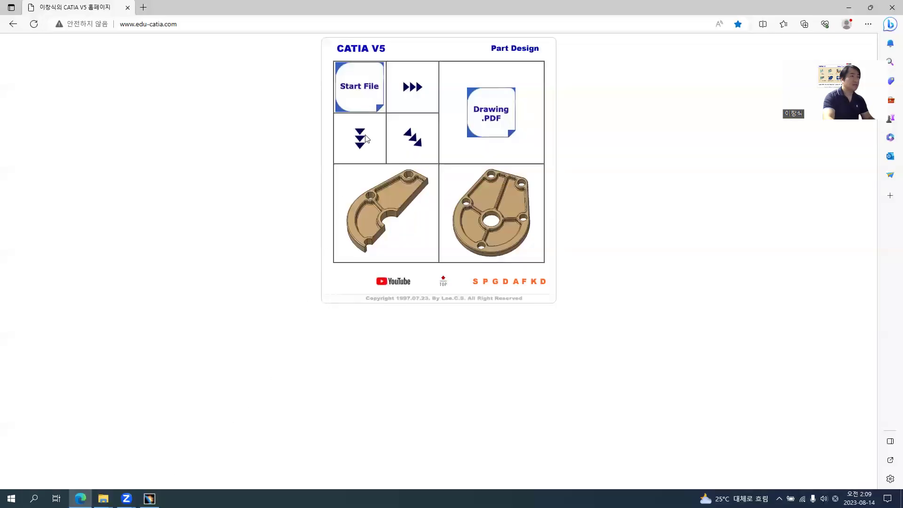
left_click(362, 100)
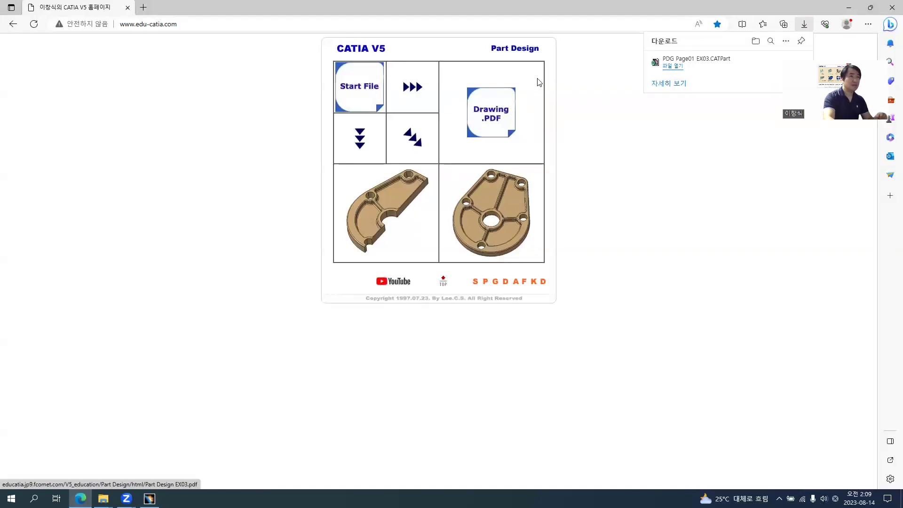
left_click(676, 69)
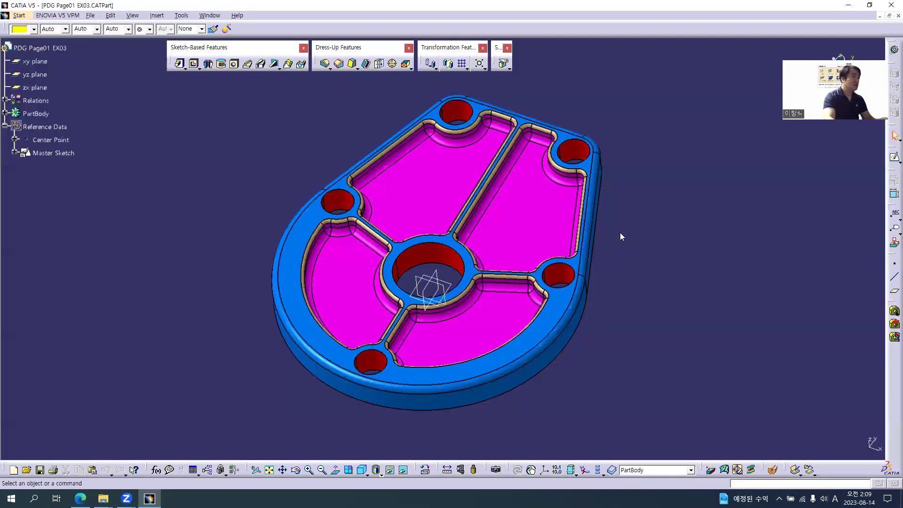
Review the PartBody's build-up by making Main Body, Remove.1, EdgeFillet.4 and Remove.2 the in-work object in turn.
left_click(5, 115)
right_click(59, 144)
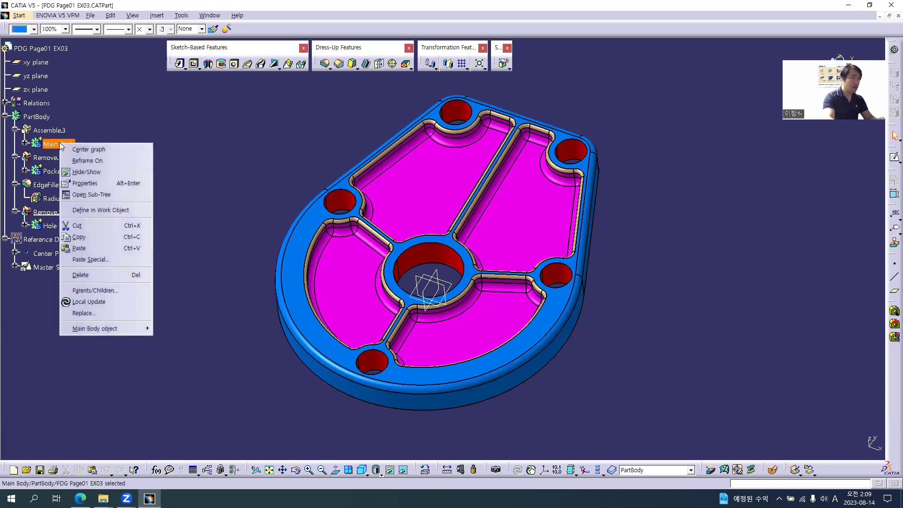
left_click(82, 208)
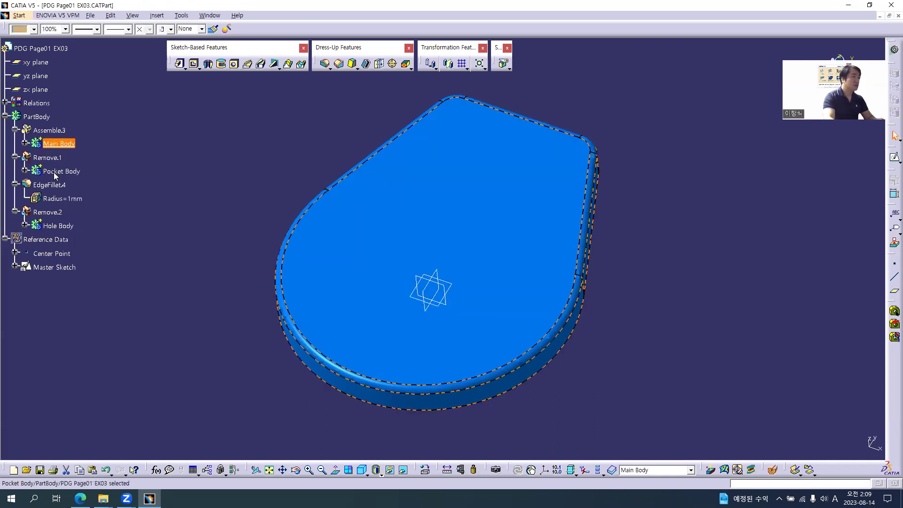
double_click(55, 171)
right_click(48, 159)
left_click(70, 221)
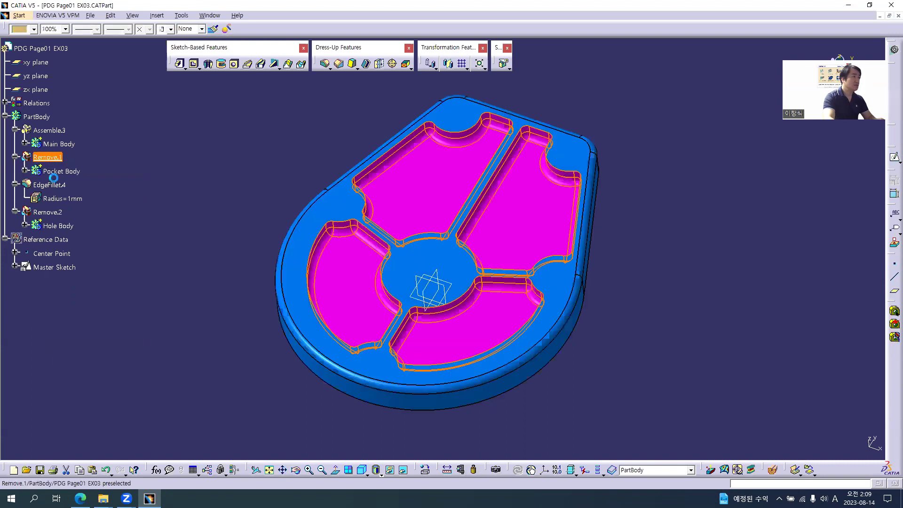
left_click(55, 185)
left_click(47, 212)
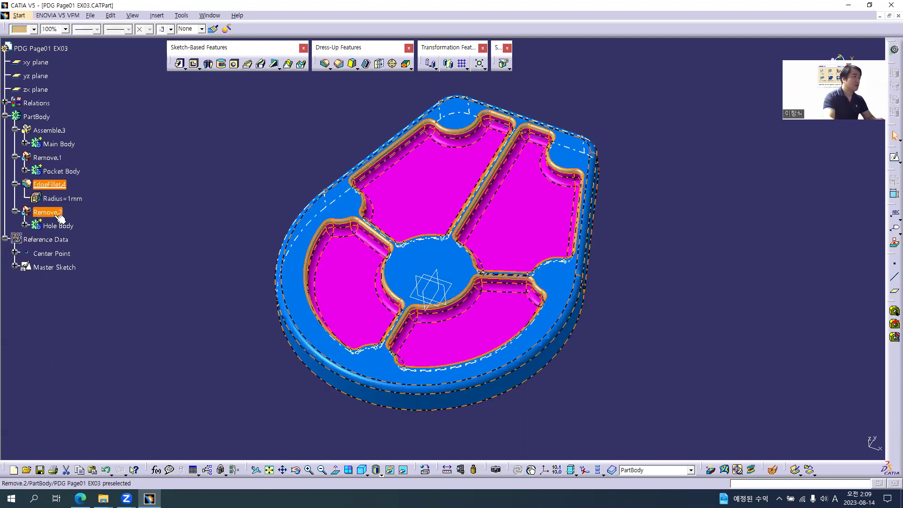
middle_click_drag(371, 246, 375, 300)
middle_click_drag(304, 286, 290, 281)
Switch to the browser and examine the example's reference drawing, Part Design EX03.pdf, including its section cut and notes.
key("alt+Tab")
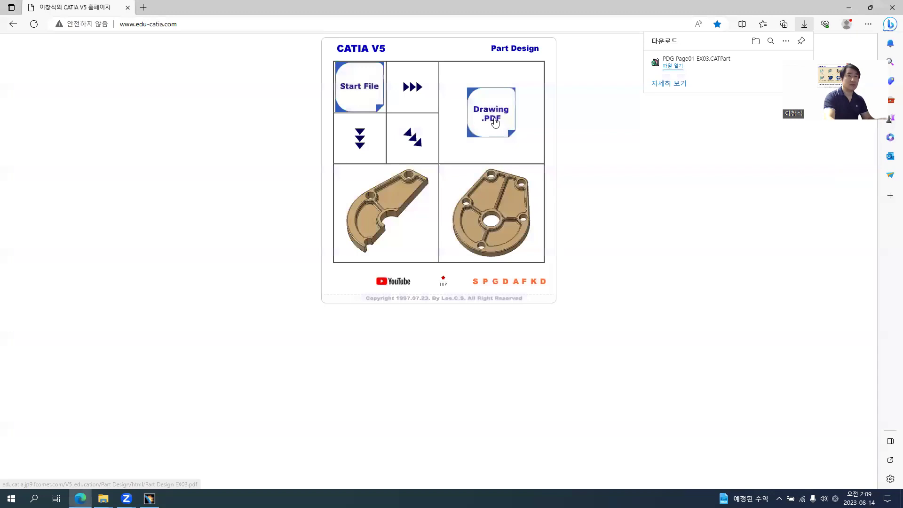
left_click(493, 120)
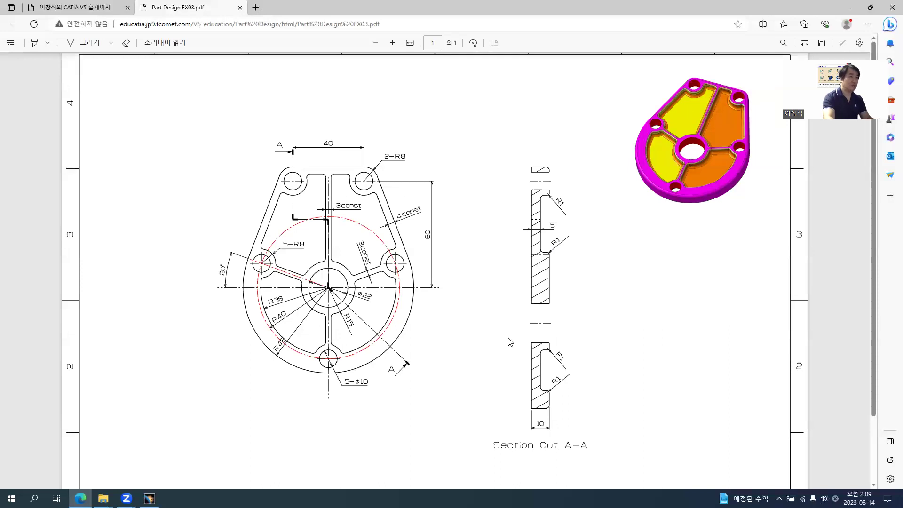
scroll(619, 315, "down", 1, "ctrl")
scroll(619, 315, "up", 1, "ctrl")
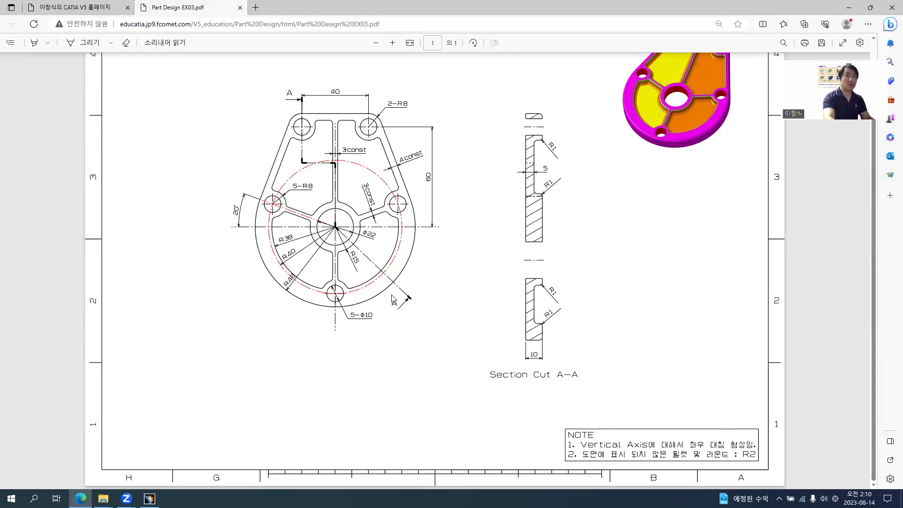
Switch to CATIA and create a new Drafting document with an empty sheet, ISO standard, A4 ISO format and 1:1 scale.
key("alt+Tab")
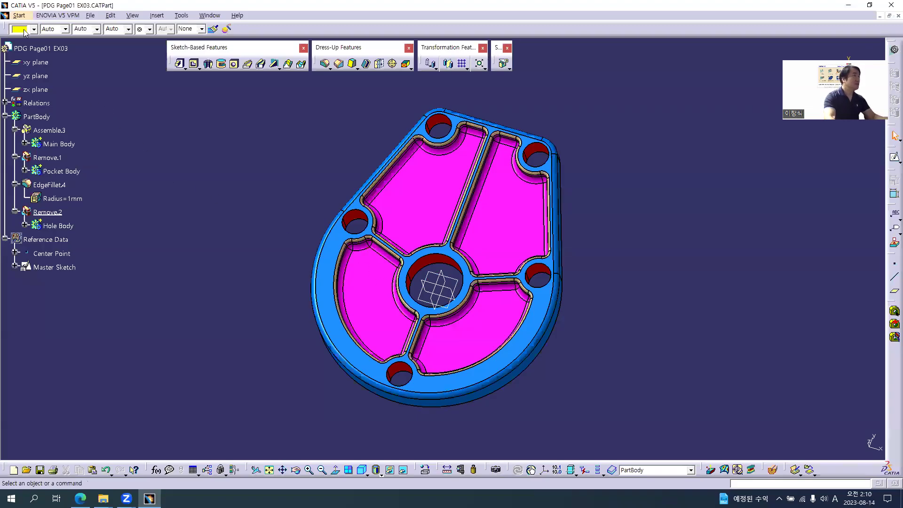
left_click(21, 17)
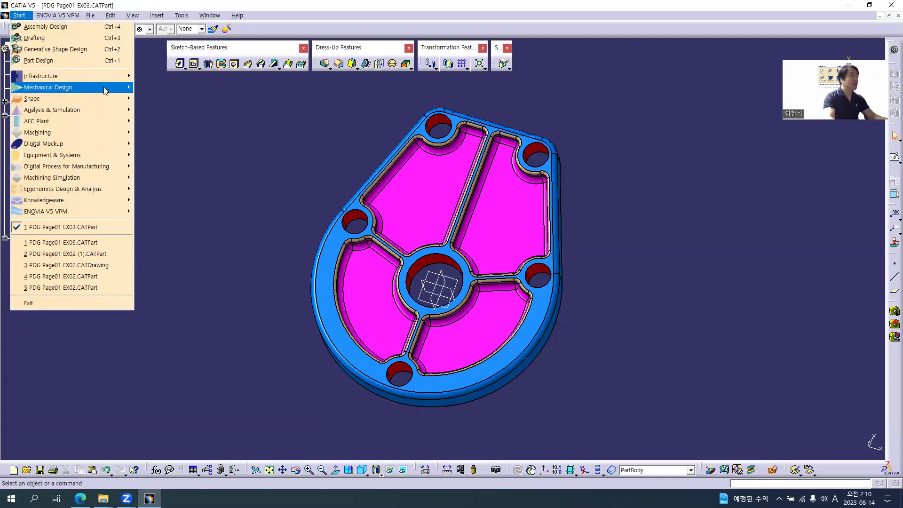
mouse_move(105, 91)
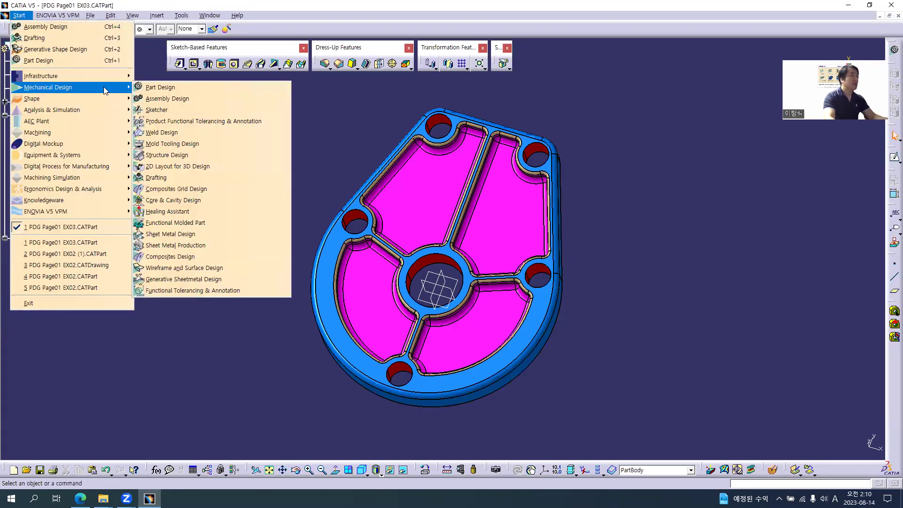
left_click(188, 177)
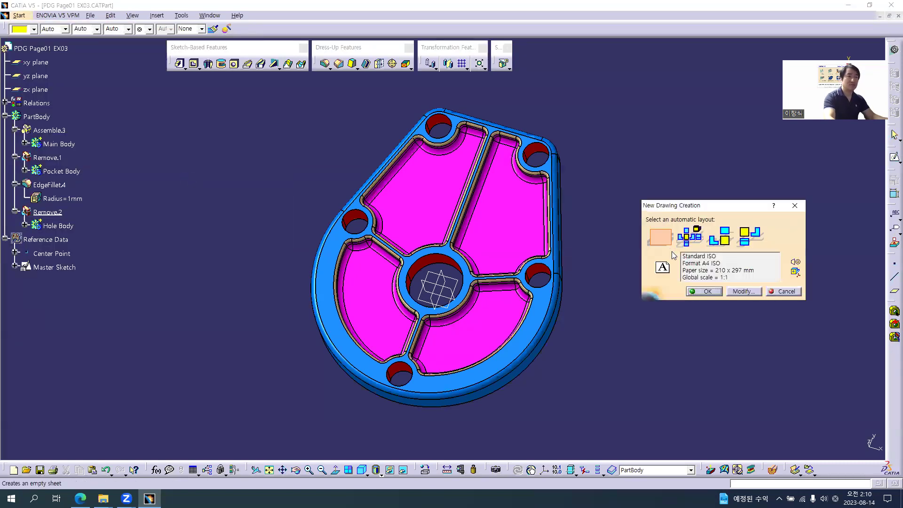
left_click(707, 290)
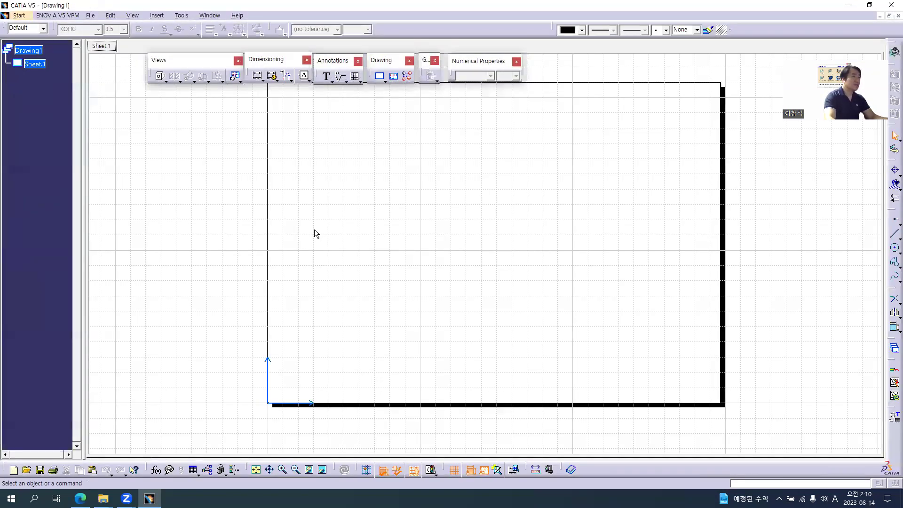
Create a front view of PDG Page01 EX03 on the sheet, using the part's flat pocket floor face as the reference plane.
middle_click_drag(469, 217, 457, 243)
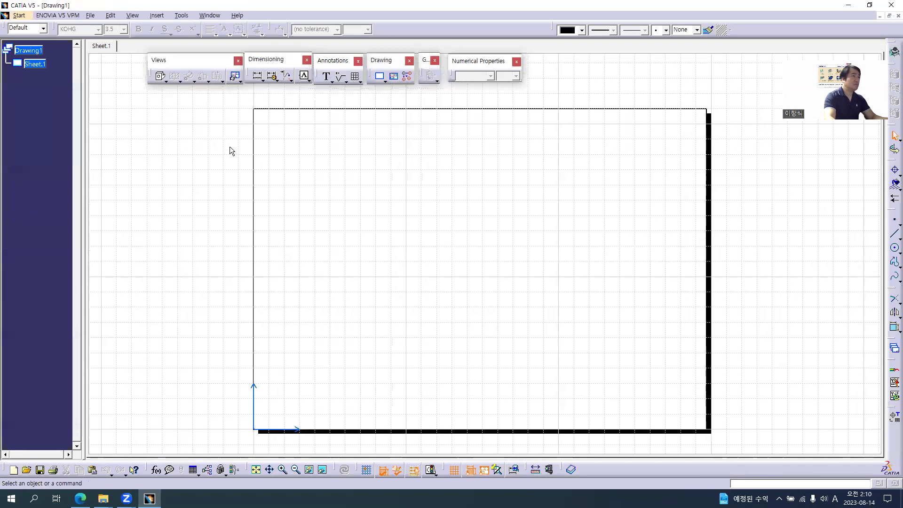
left_click(166, 82)
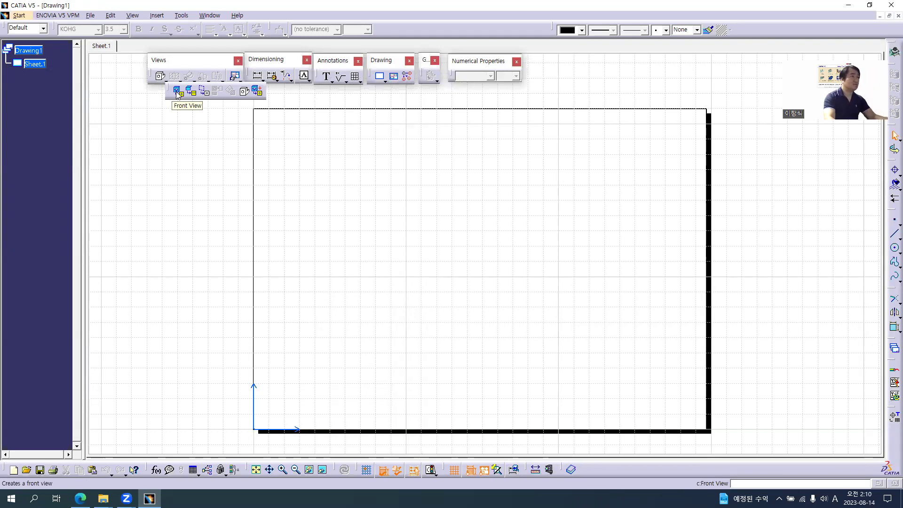
left_click(177, 92)
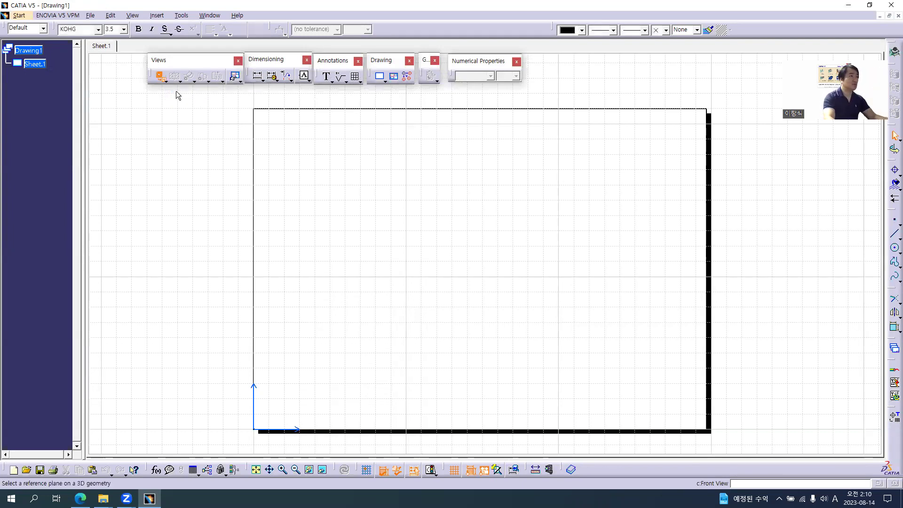
left_click(209, 16)
left_click(238, 76)
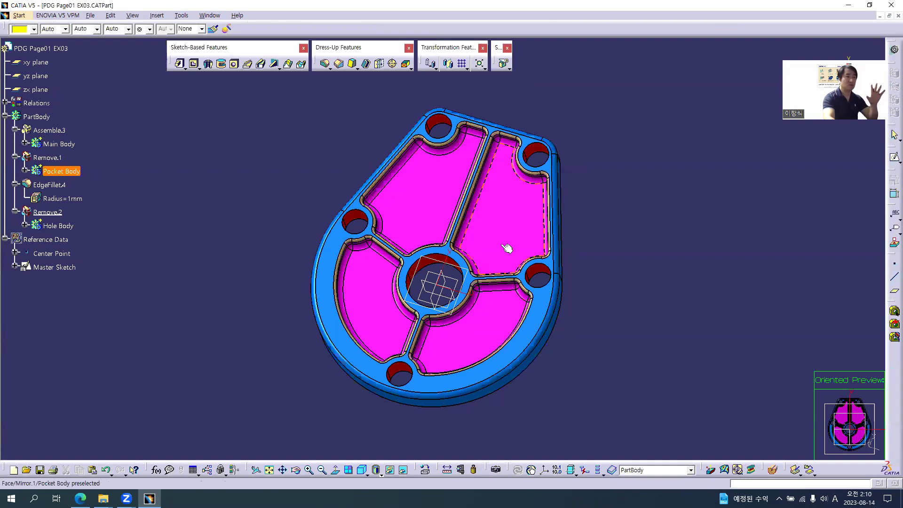
left_click(507, 247)
left_click(504, 248)
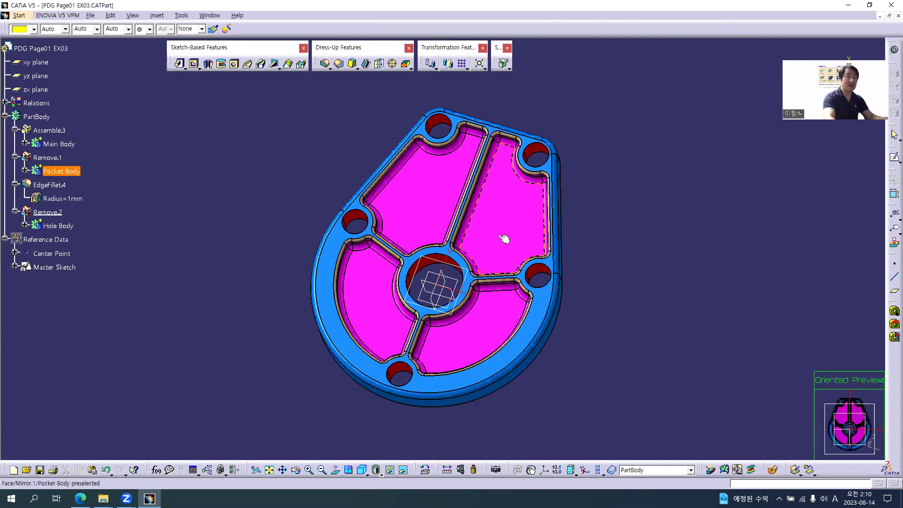
left_click(498, 237)
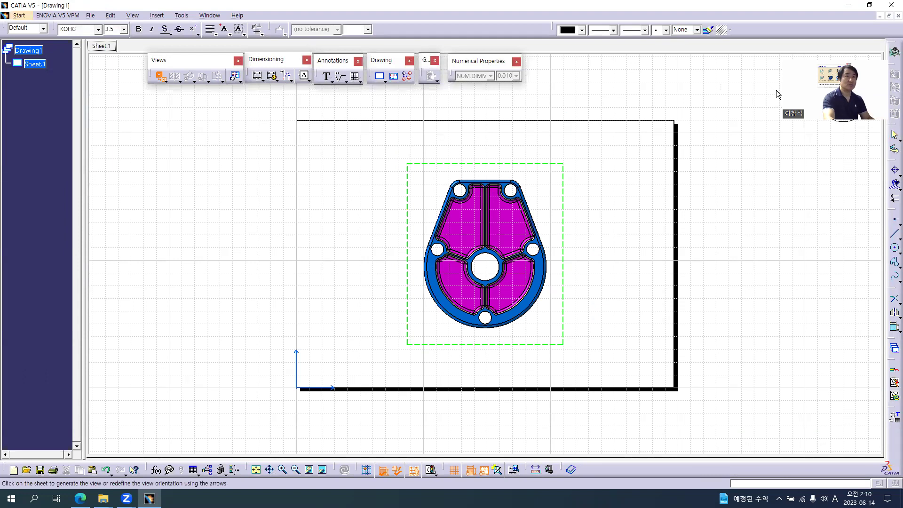
left_click(599, 221)
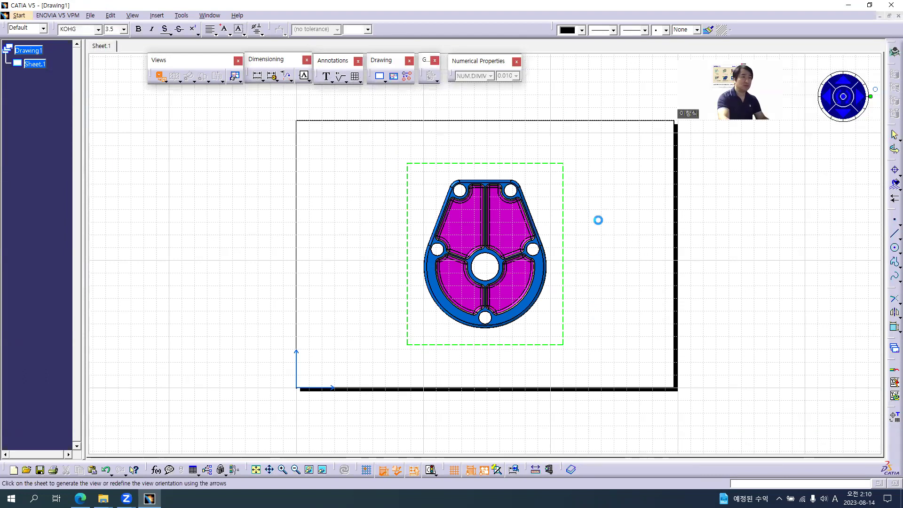
Compare the generated front view's edges with the front view in the reference PDF in the browser.
mouse_move(555, 238)
middle_mouse_down()
mouse_move(554, 161)
mouse_move(538, 224)
middle_mouse_up()
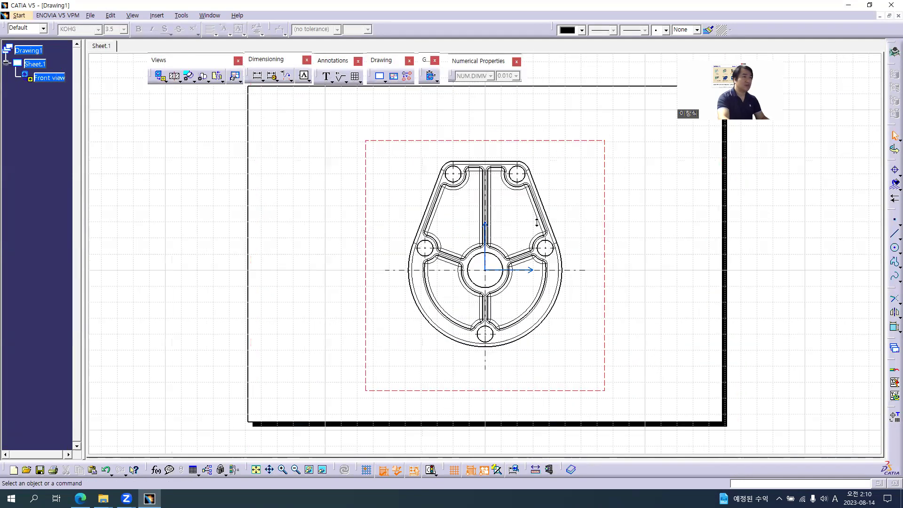
middle_click_drag(536, 188, 514, 171)
key("alt+Tab")
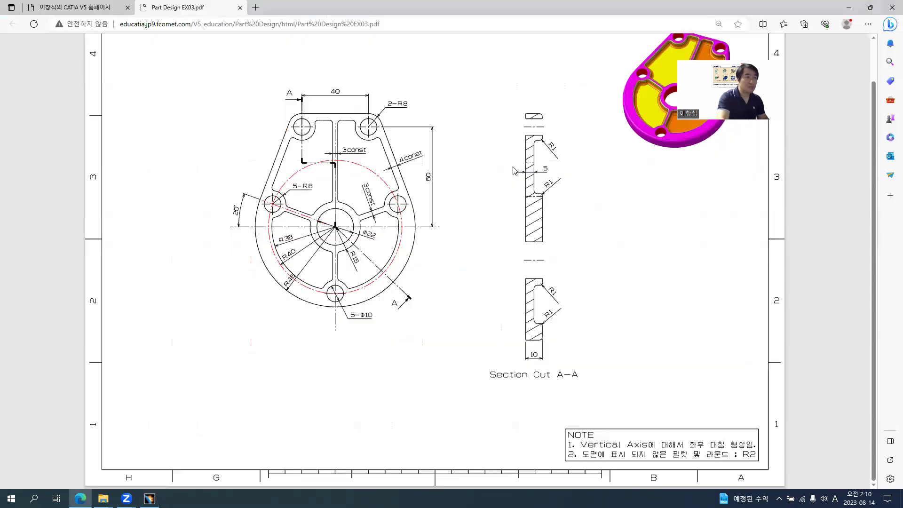
scroll(355, 135, "up", 3, "ctrl")
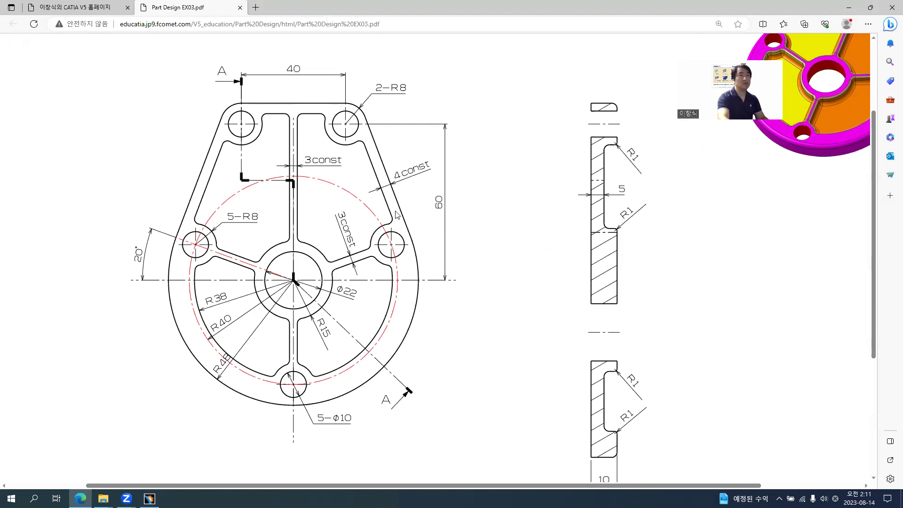
Back in CATIA, turn off the Fillets dress-up in the front view's properties.
key("alt+Tab")
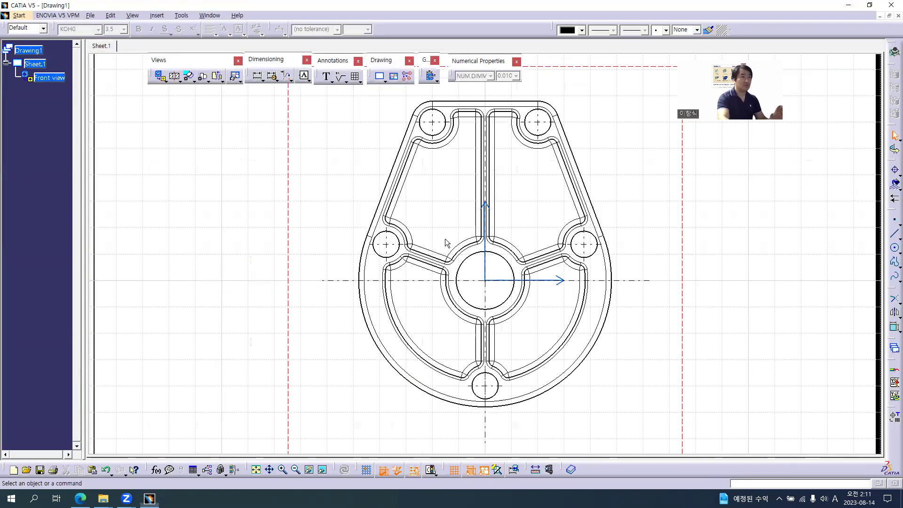
left_click(684, 194)
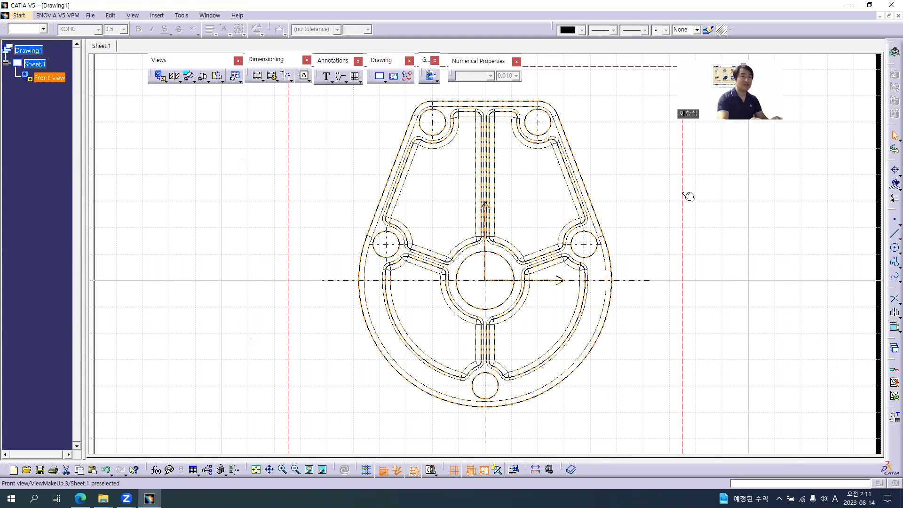
key("alt+Return")
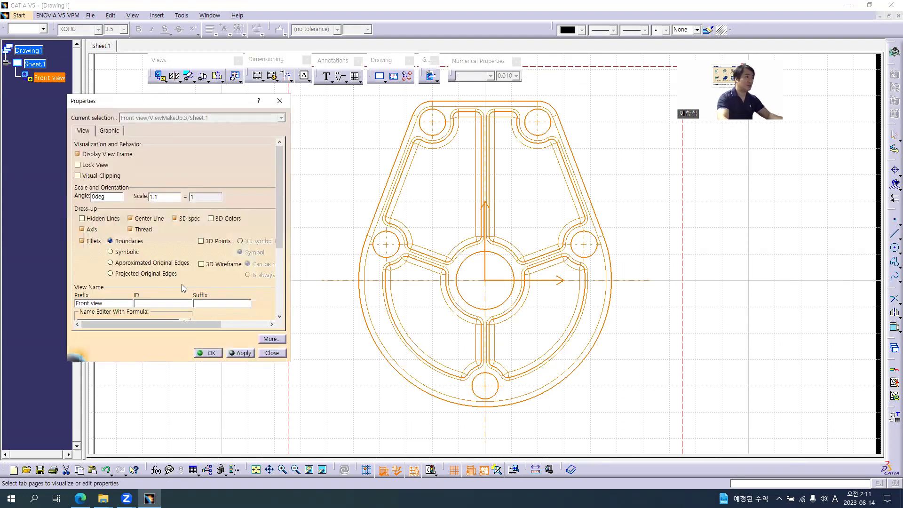
left_click(79, 241)
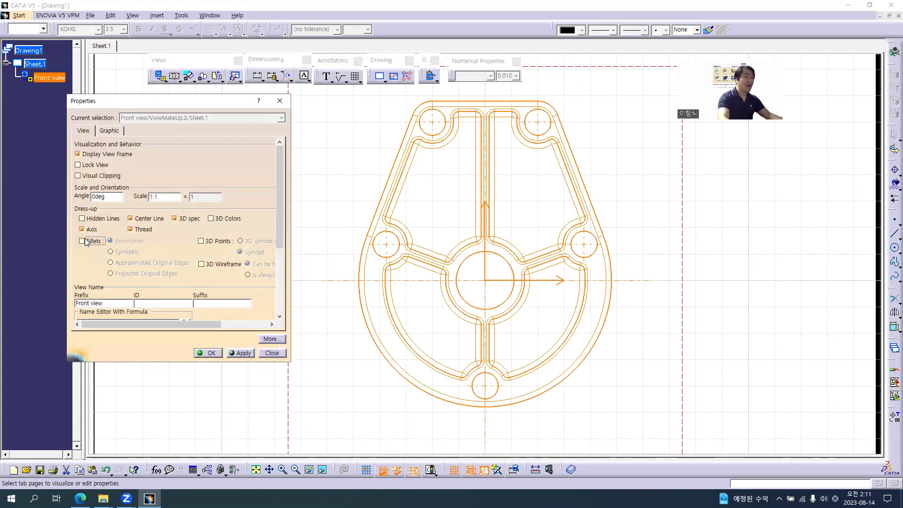
left_click(243, 355)
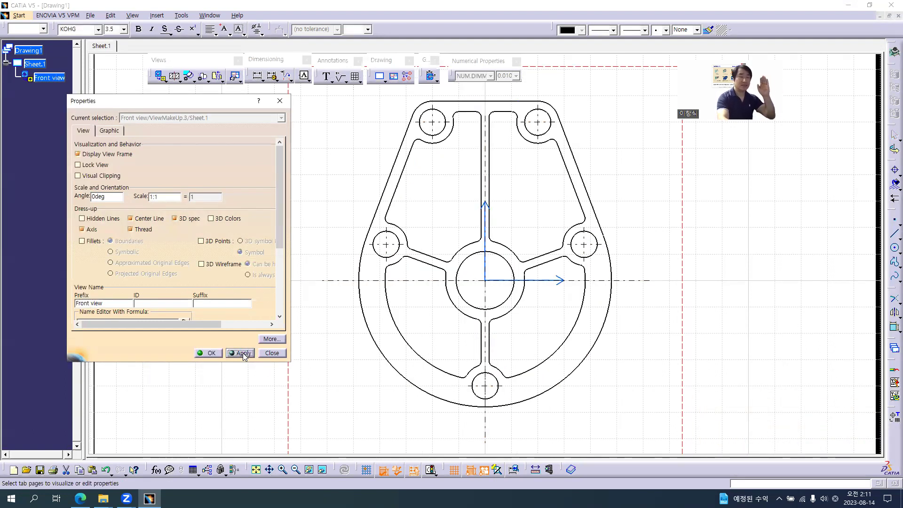
left_click(211, 353)
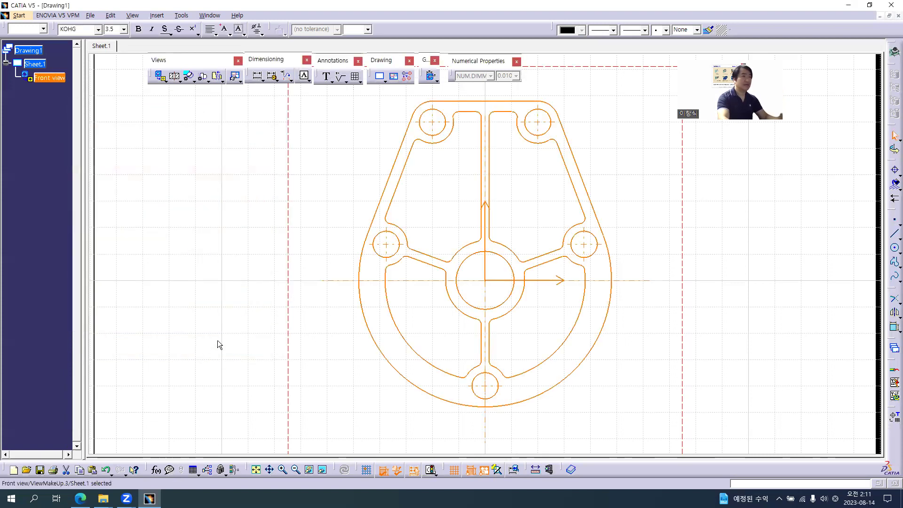
left_click(339, 154)
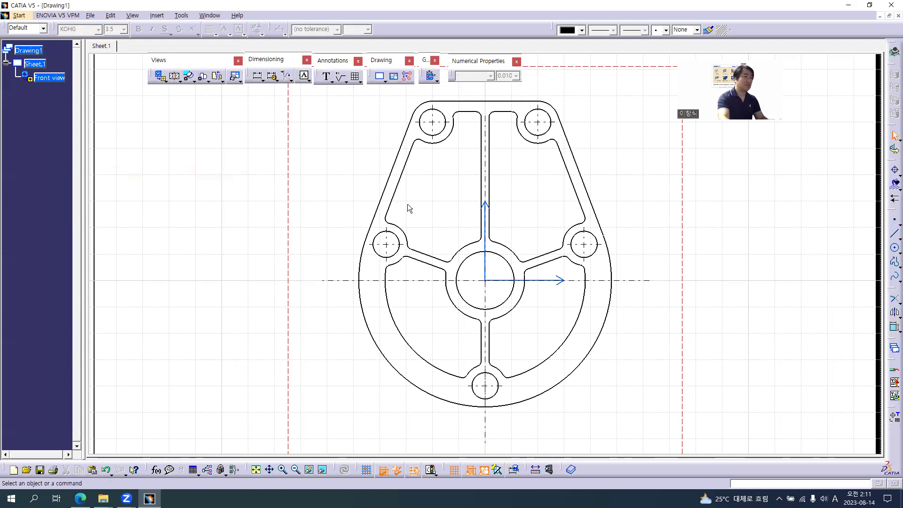
Check section line A-A in the reference PDF, and in CATIA start an Aligned Section Cut above the front view's upper-left hole, in line with its centre.
key("alt+Tab")
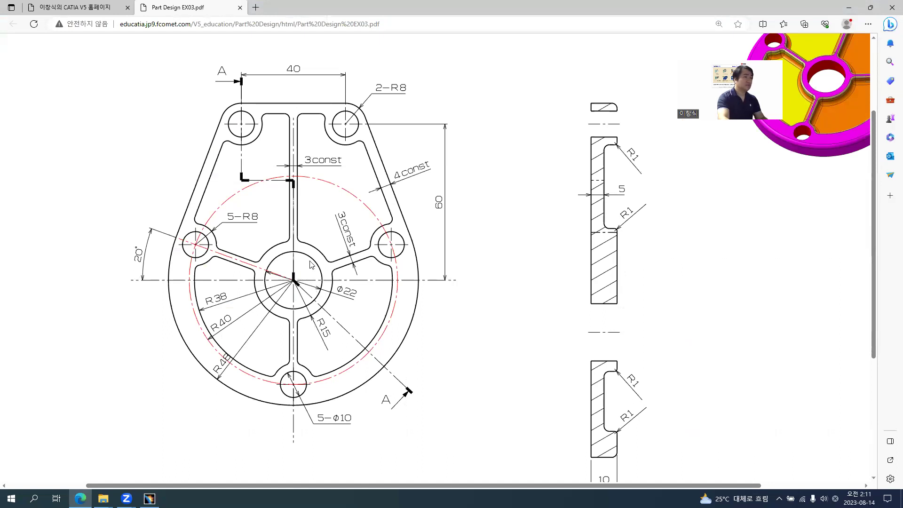
scroll(496, 252, "down", 2, "ctrl")
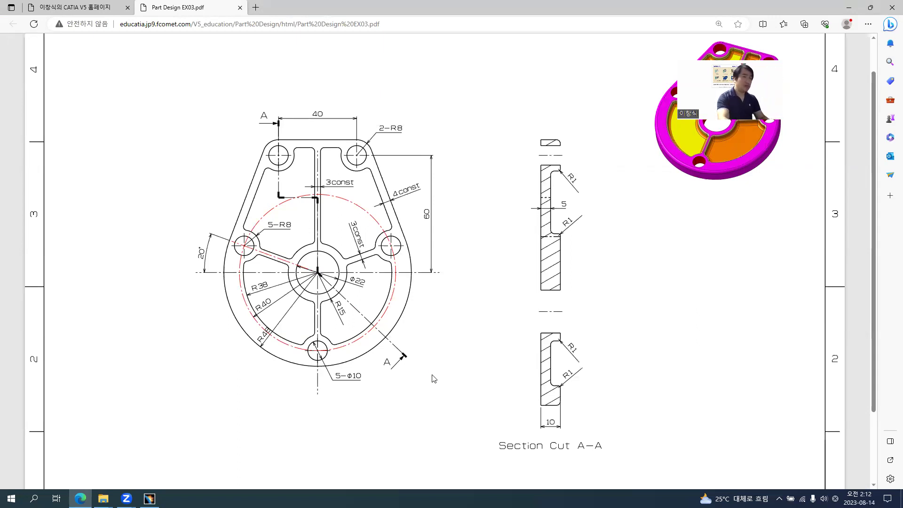
key("alt+Tab")
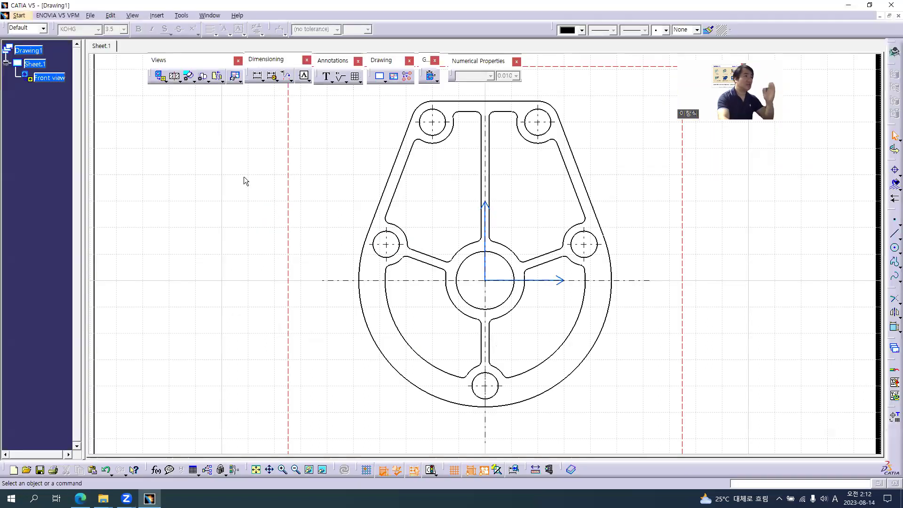
left_click(181, 82)
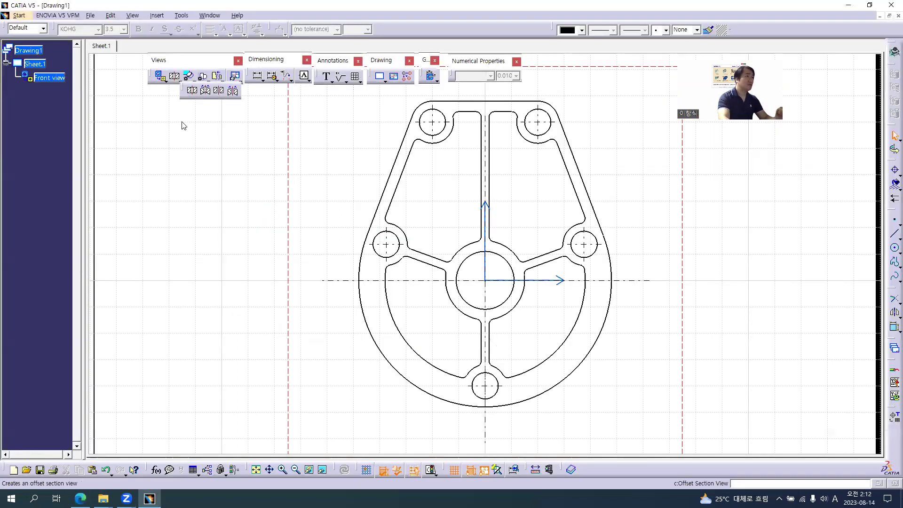
left_click(232, 92)
middle_click_drag(431, 166, 456, 242)
key("alt+Tab")
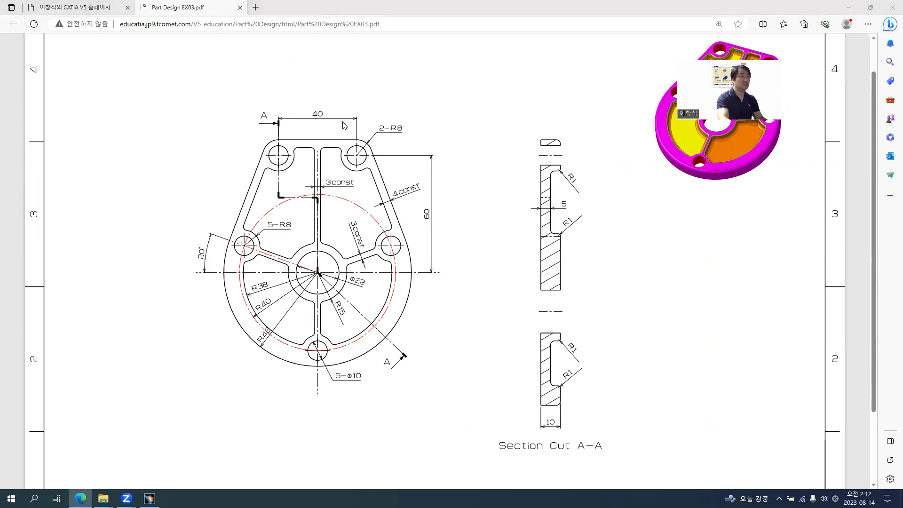
key("alt+Tab")
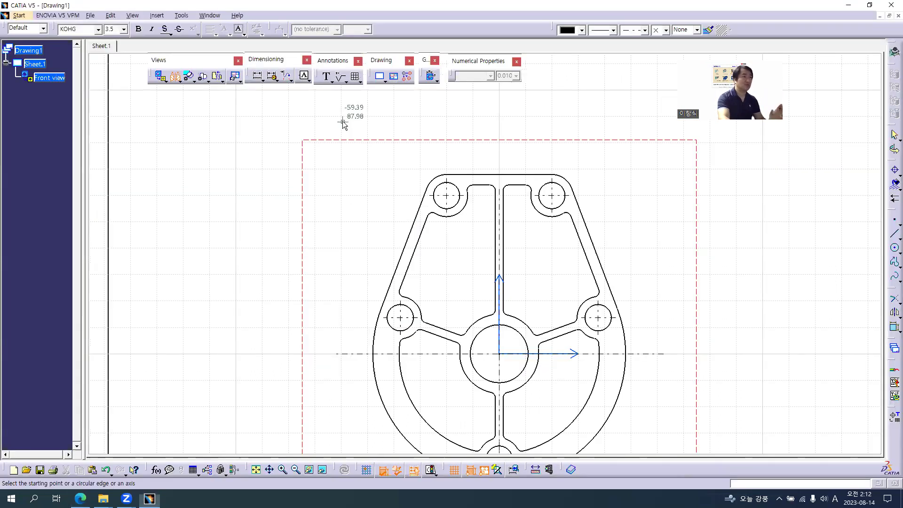
left_click(446, 147)
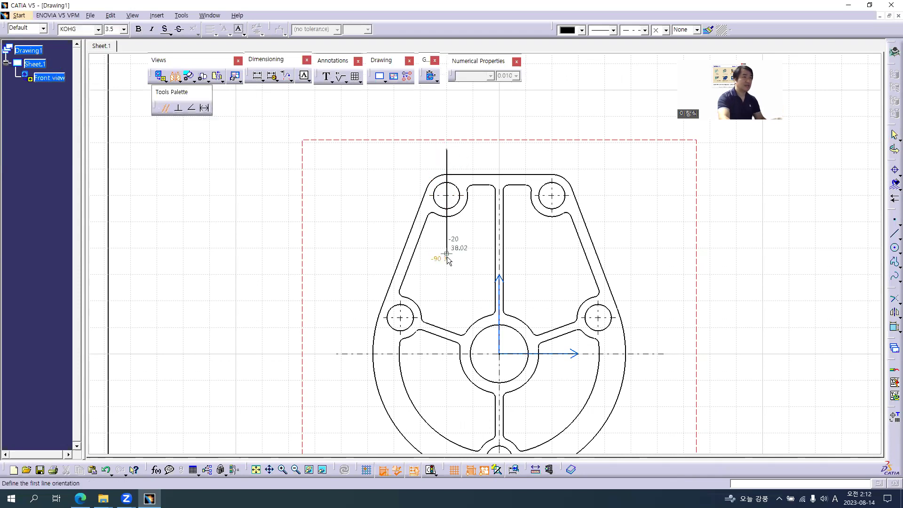
Run the section line down through the upper-left hole, horizontally to the vertical centre line, and down to the central bore's centre.
key("alt+Tab")
key("alt+Tab")
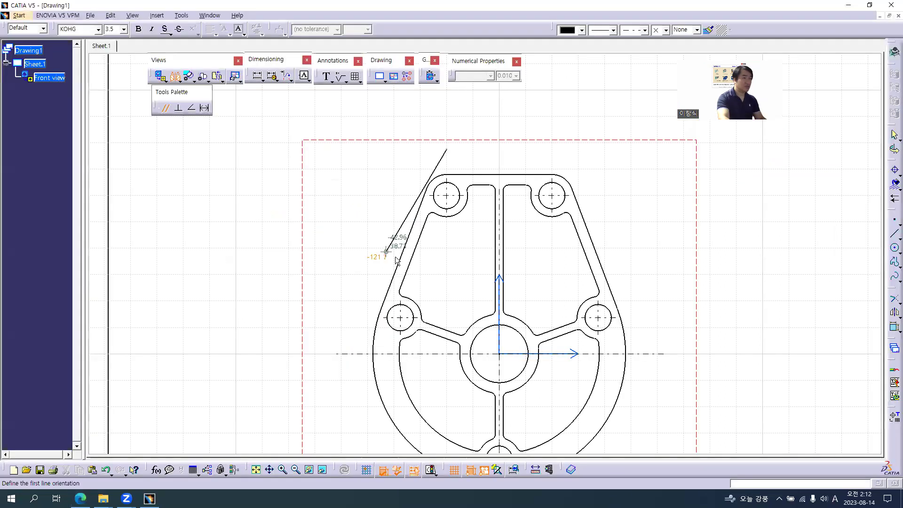
left_click(447, 256)
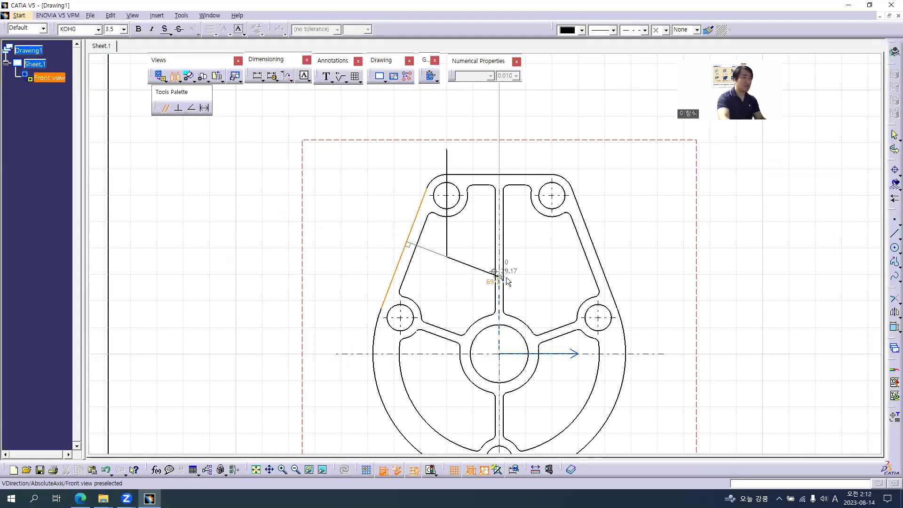
mouse_move(504, 268)
middle_mouse_down()
mouse_move(475, 221)
mouse_move(493, 183)
mouse_move(473, 282)
mouse_move(480, 262)
middle_mouse_up()
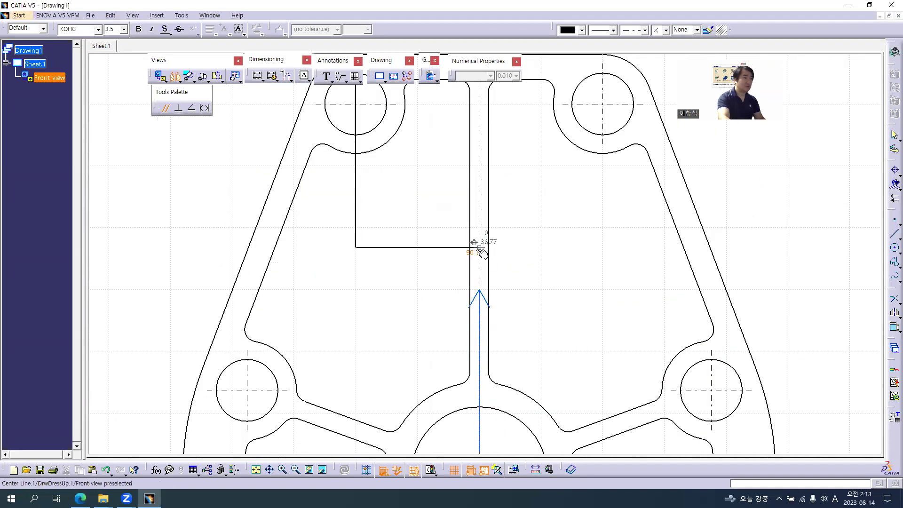
left_click(478, 246)
middle_click_drag(480, 308, 484, 113)
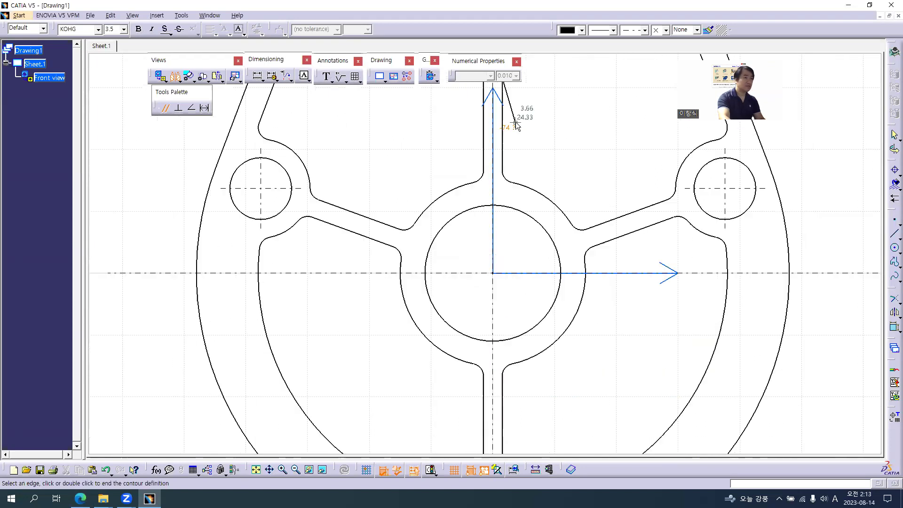
left_click(498, 276)
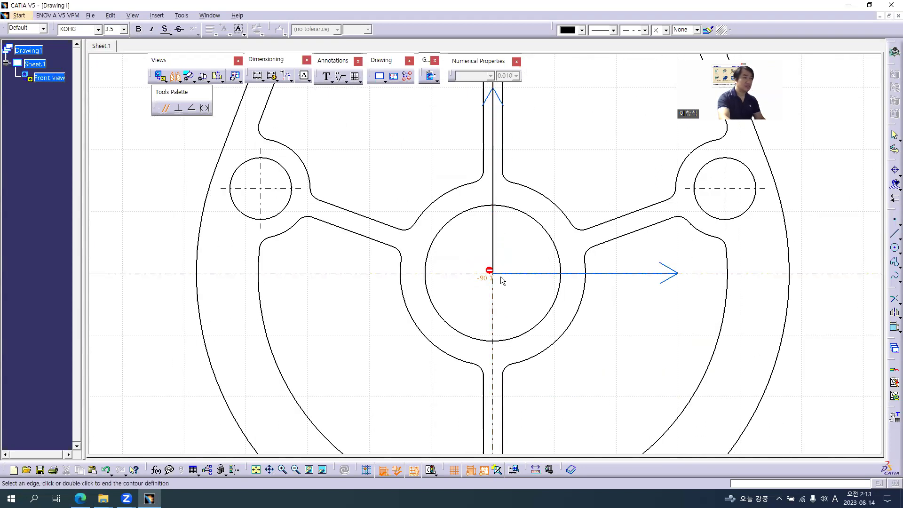
End the section line diagonally beyond the lower-right outer edge, as in the reference PDF, and place the section cut right of the front view.
scroll(525, 348, "down", 4)
key("alt+Tab")
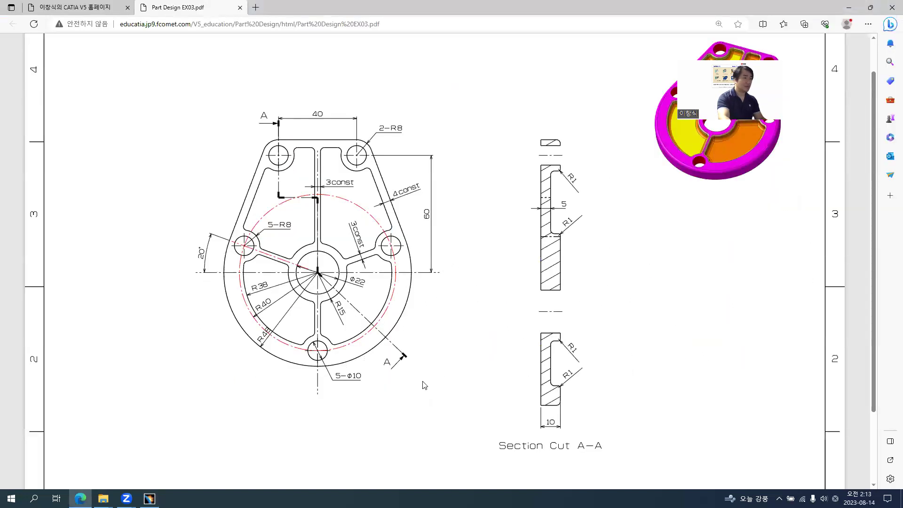
key("alt+Tab")
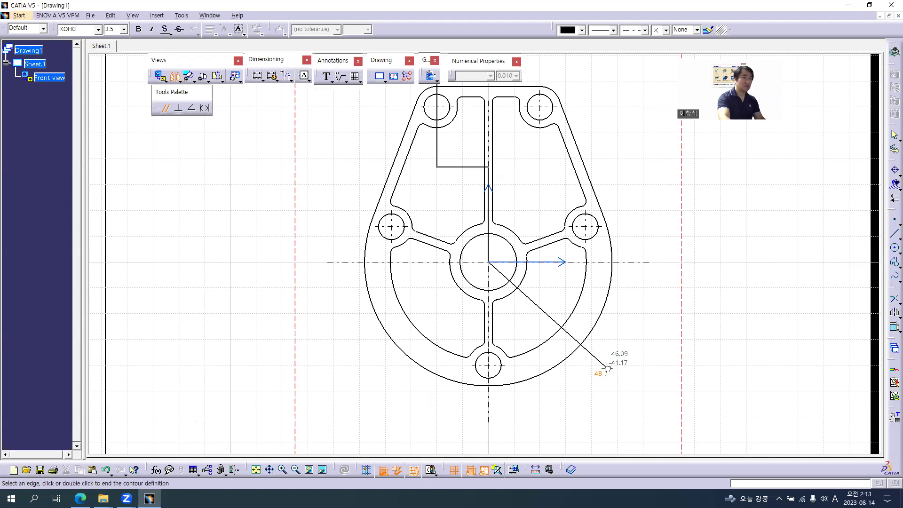
double_click(607, 367)
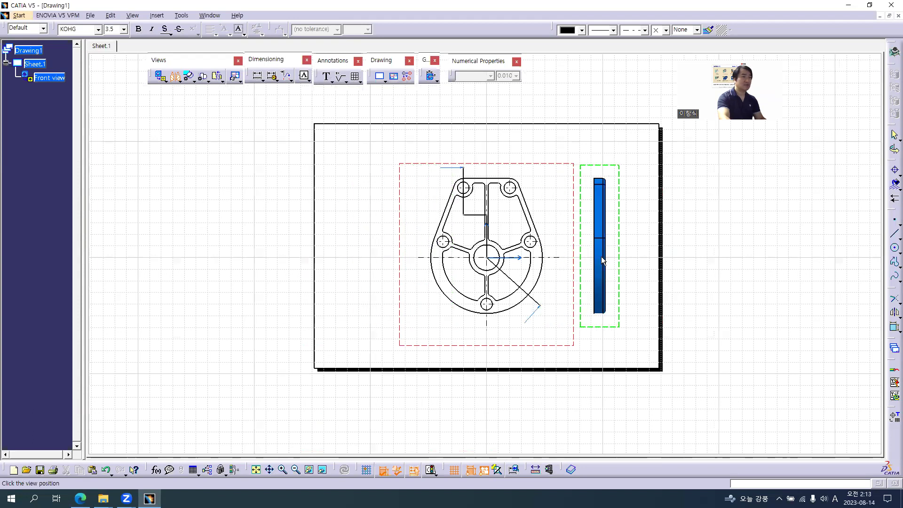
left_click(601, 256)
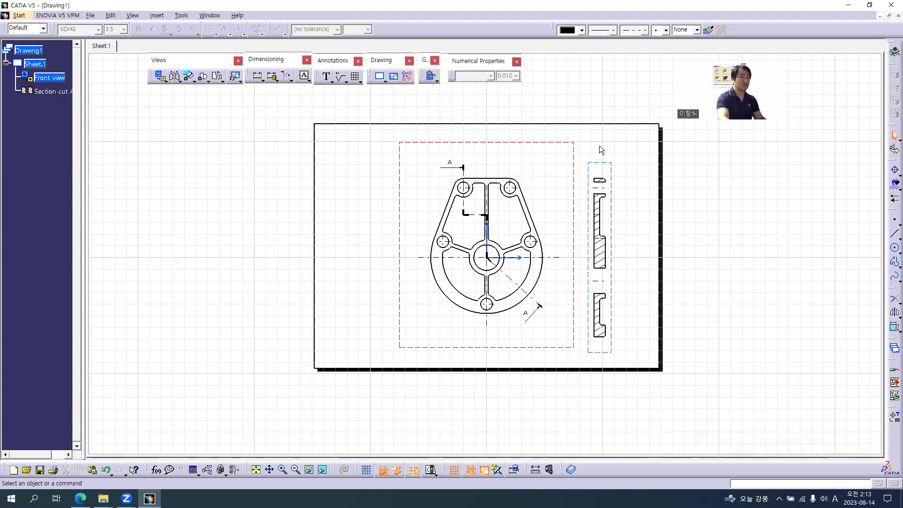
Compare the section cut and the sheet layout with the full reference drawing in the browser, and return to CATIA.
key("alt+Tab")
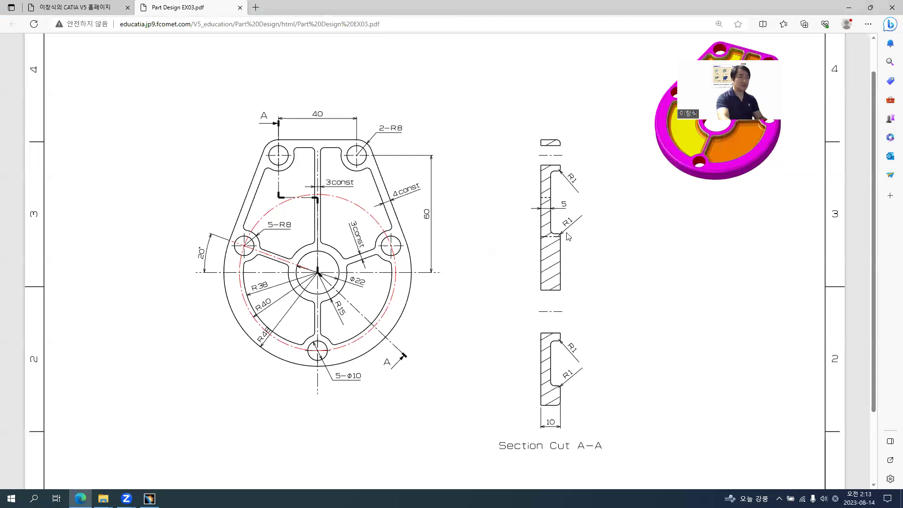
key("alt")
scroll(464, 249, "down", 3, "ctrl")
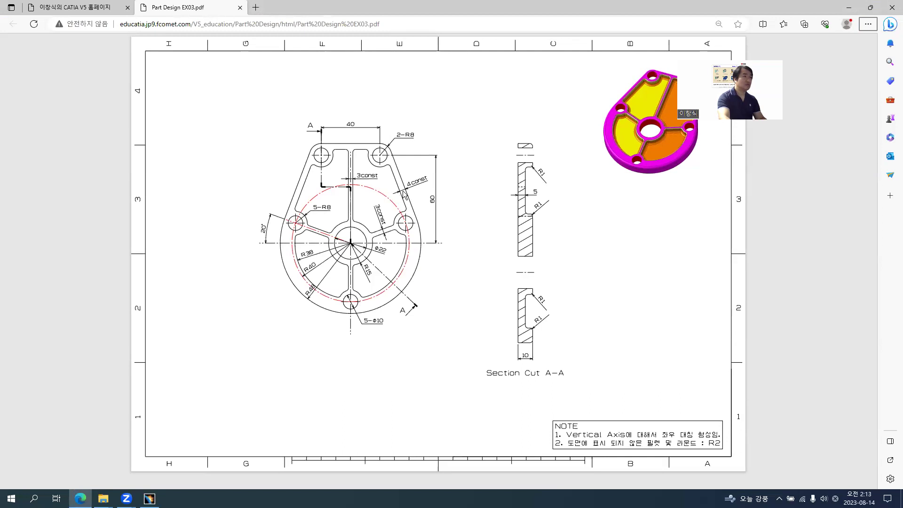
key("alt+Tab")
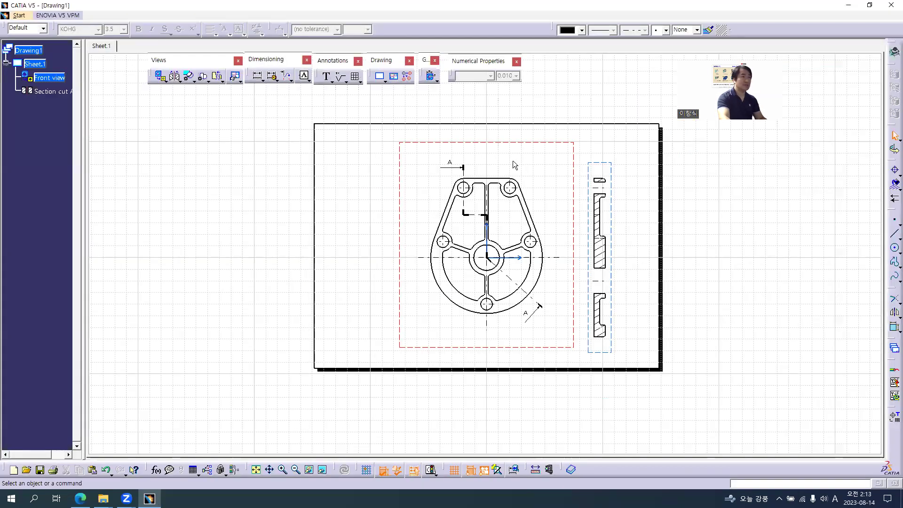
key("alt+Tab")
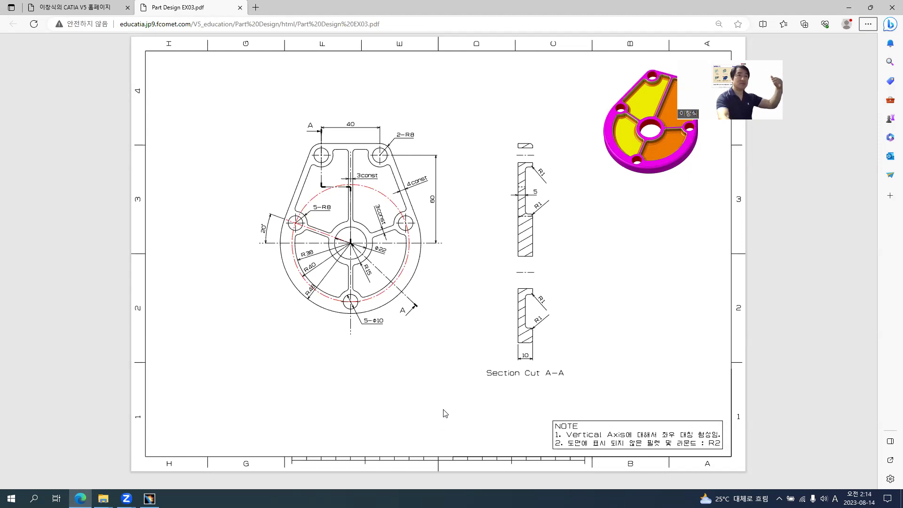
key("alt+Tab")
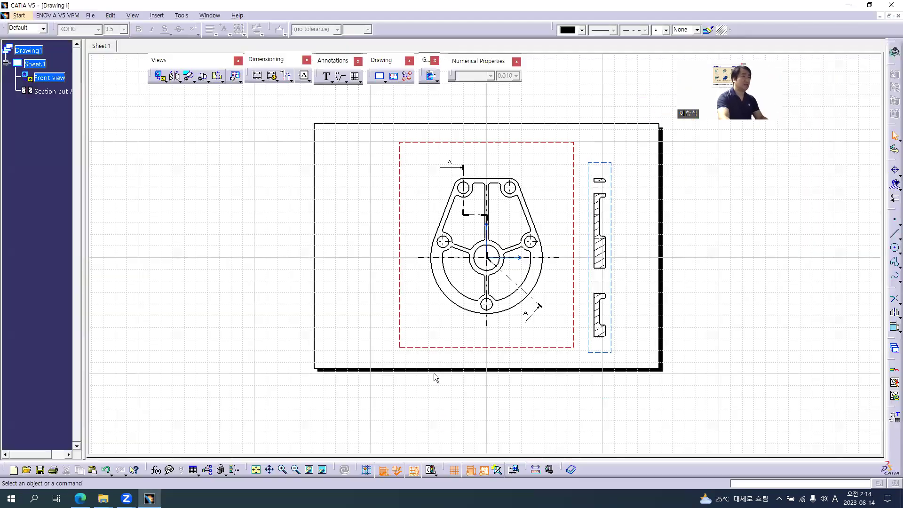
Set the sheet's format to A3 ISO and its projection method to third angle standard.
left_click(33, 65)
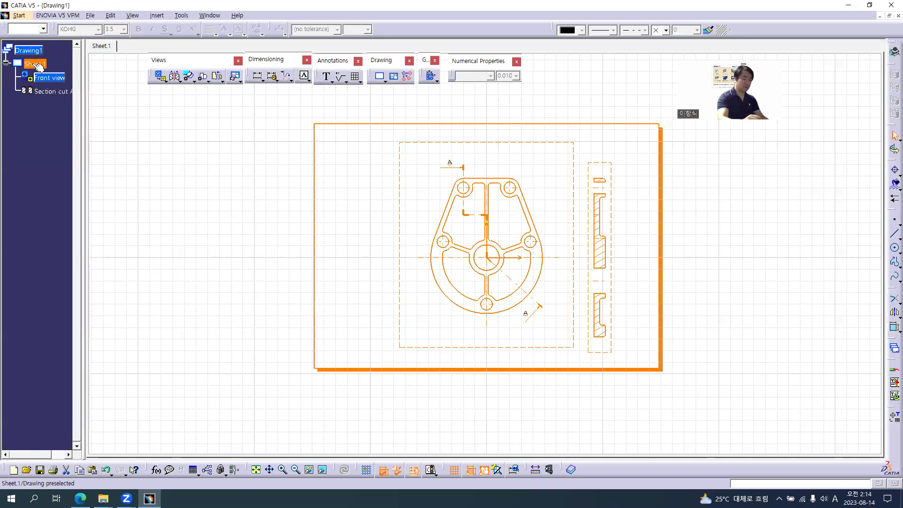
key("alt+Return")
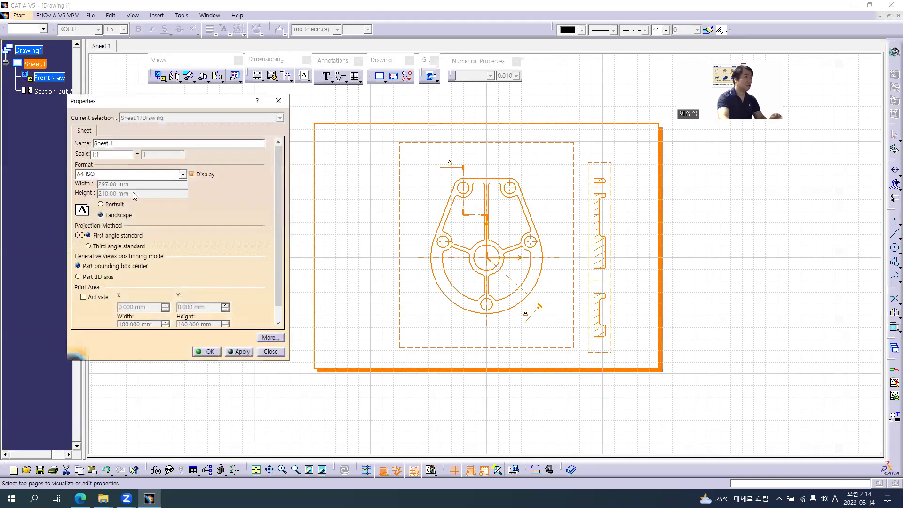
left_click(183, 175)
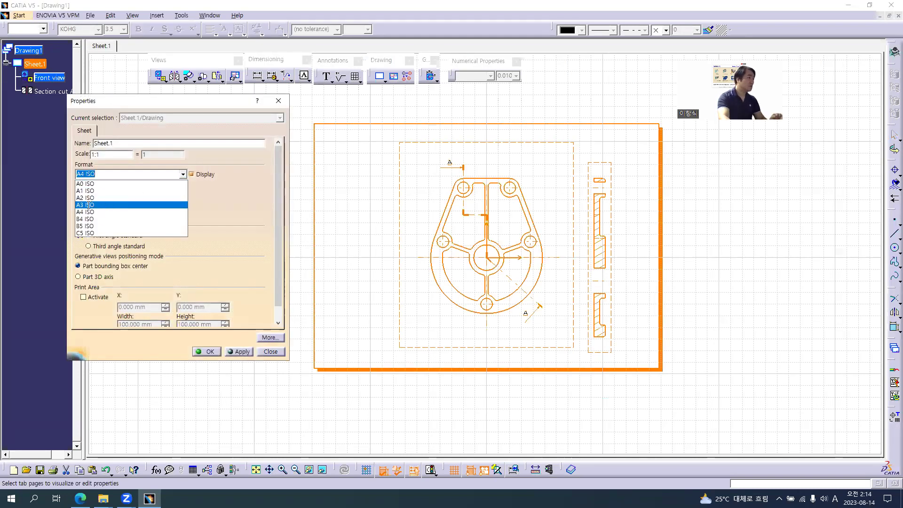
left_click(87, 204)
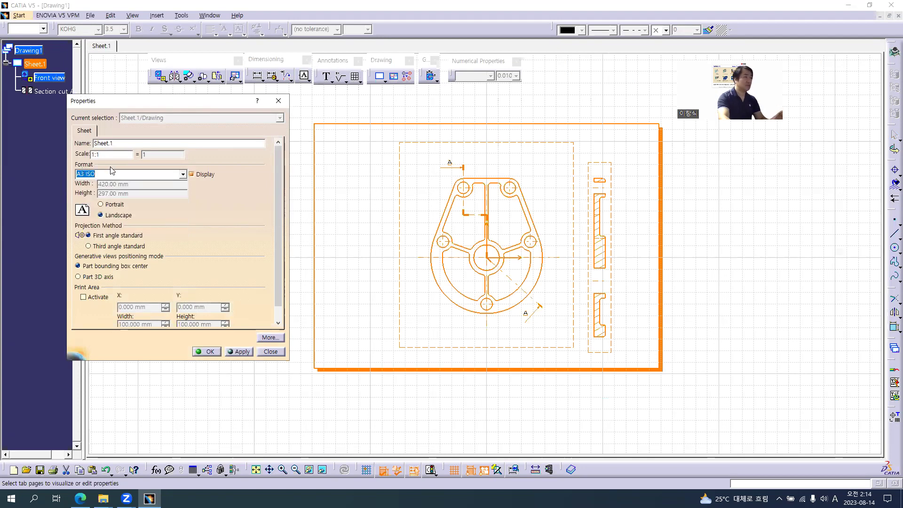
left_click(118, 247)
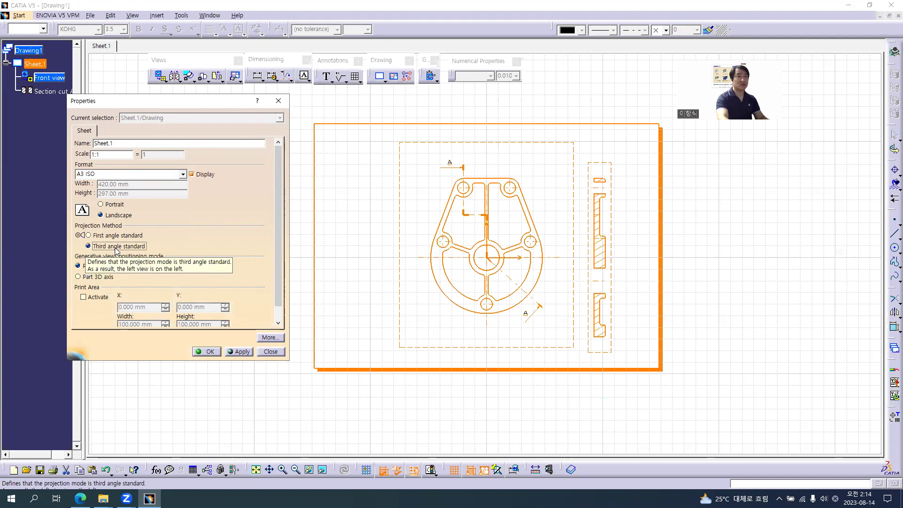
left_click(207, 353)
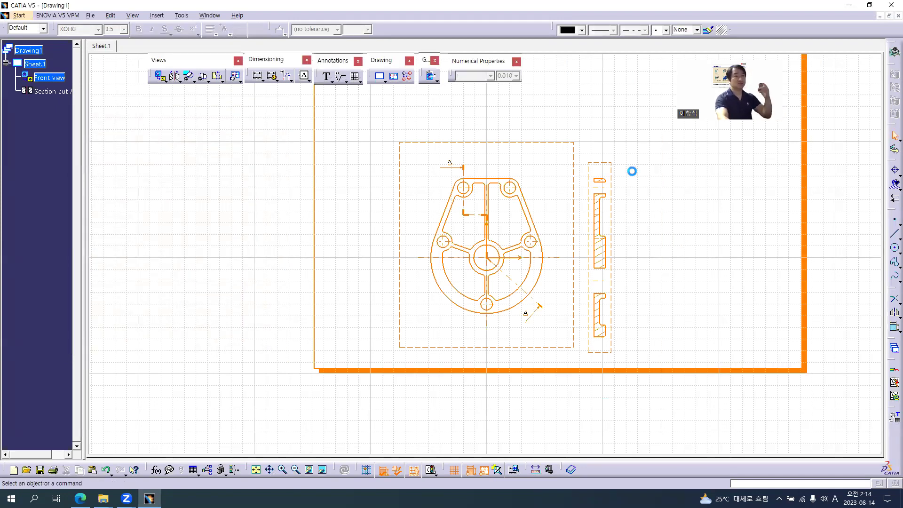
Move the front view up towards the middle of the sheet and shift section cut A-A farther to its right.
scroll(460, 242, "up", 3)
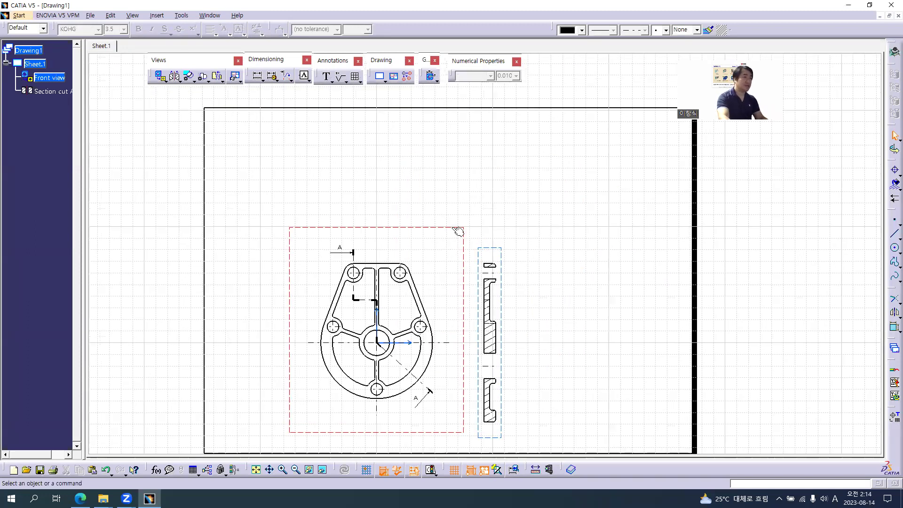
left_click(459, 232)
left_click_drag(451, 219, 467, 159)
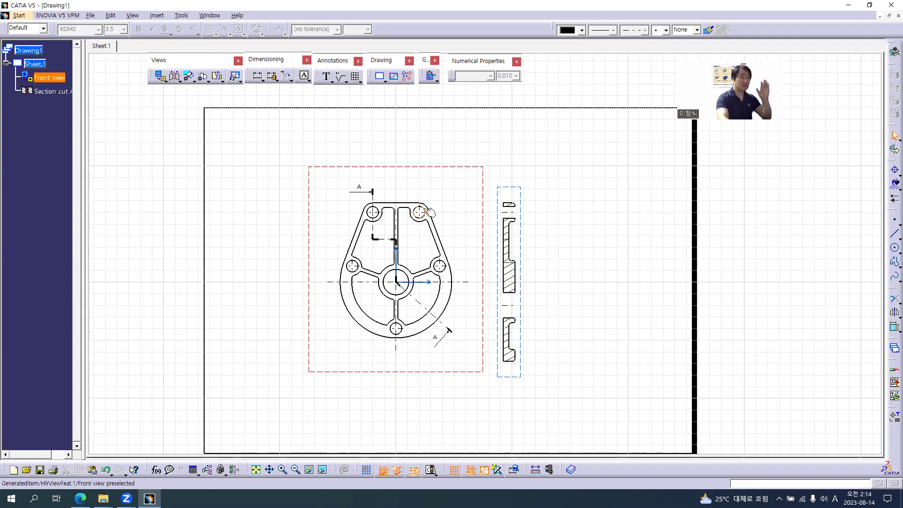
left_click(511, 193)
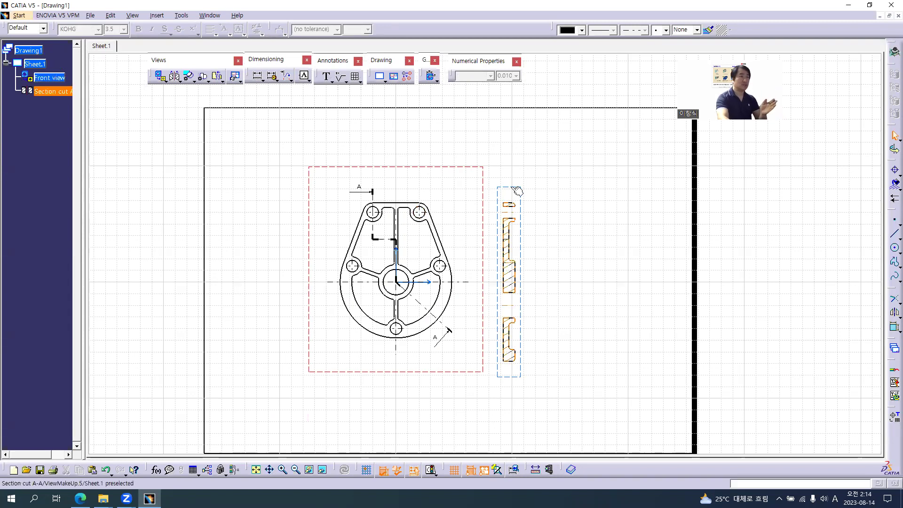
left_click_drag(549, 186, 569, 188)
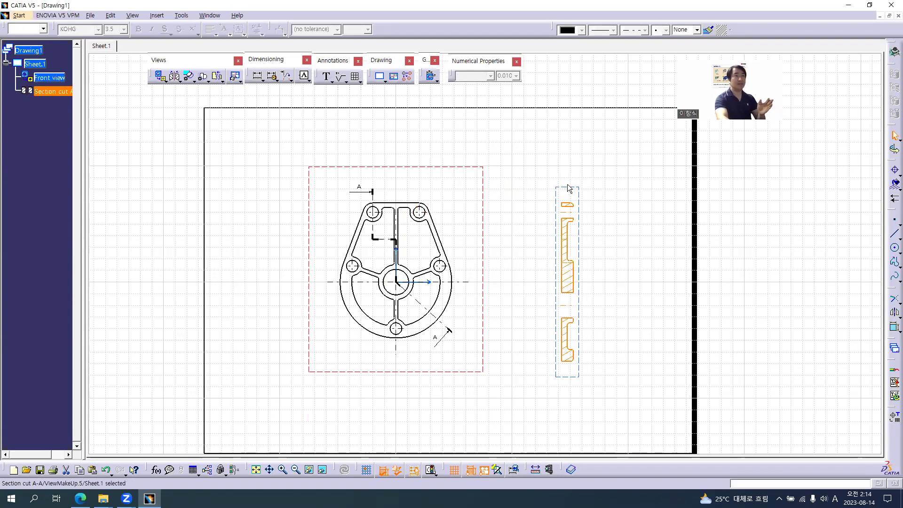
left_click(252, 161)
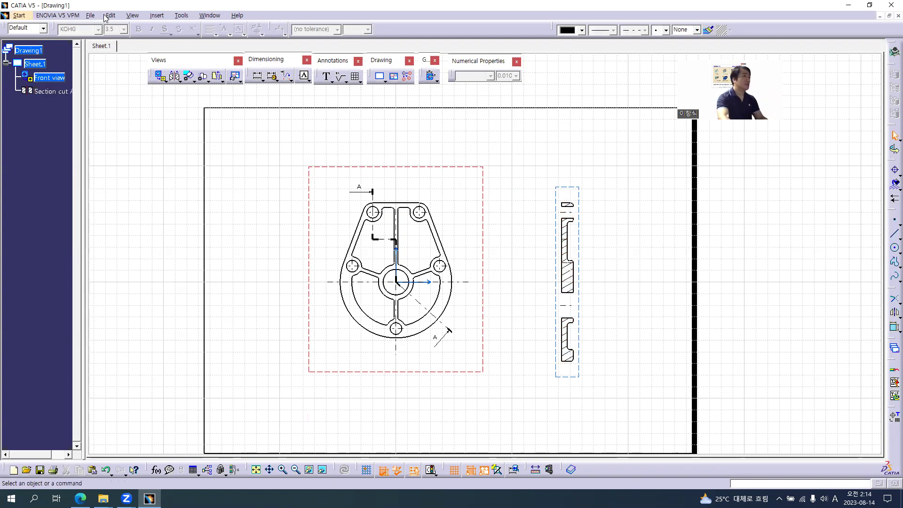
Check the frame and note in the reference PDF, and in CATIA switch the drawing to its sheet background.
key("alt+Tab")
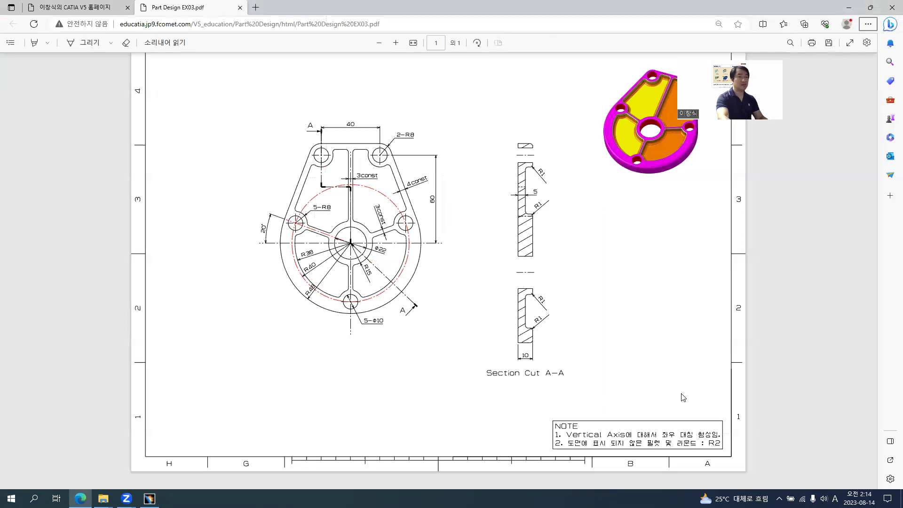
key("alt+Tab")
left_click(111, 15)
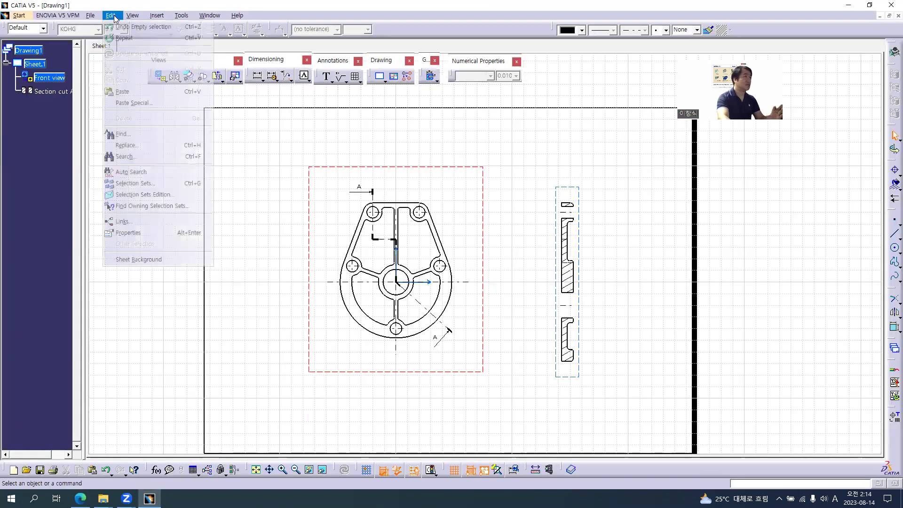
left_click(142, 260)
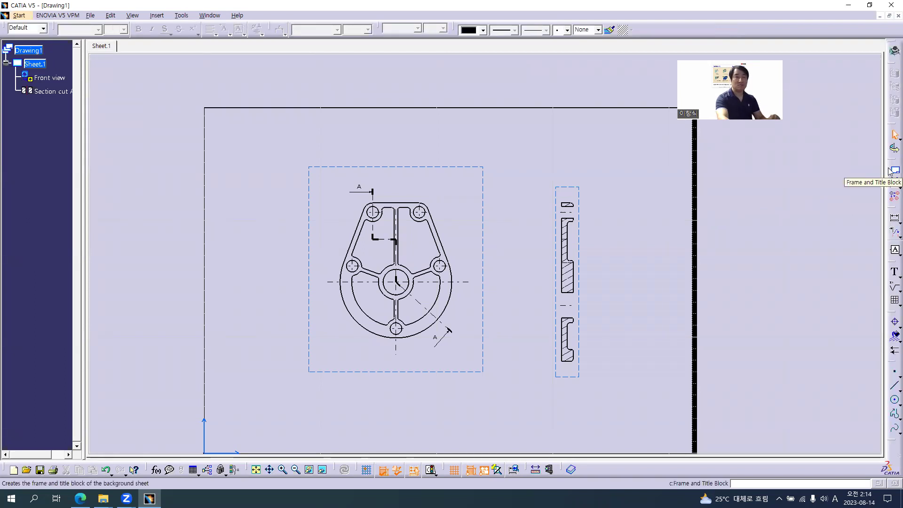
Create the Drawing Titleblock PlyBook frame and title block on the background sheet, and delete the title block so only the frame stays.
left_click(890, 171)
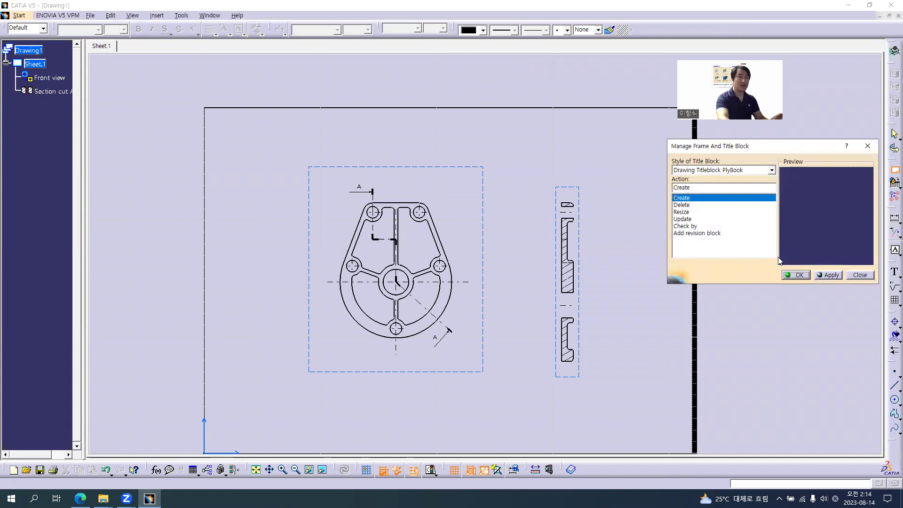
left_click(804, 275)
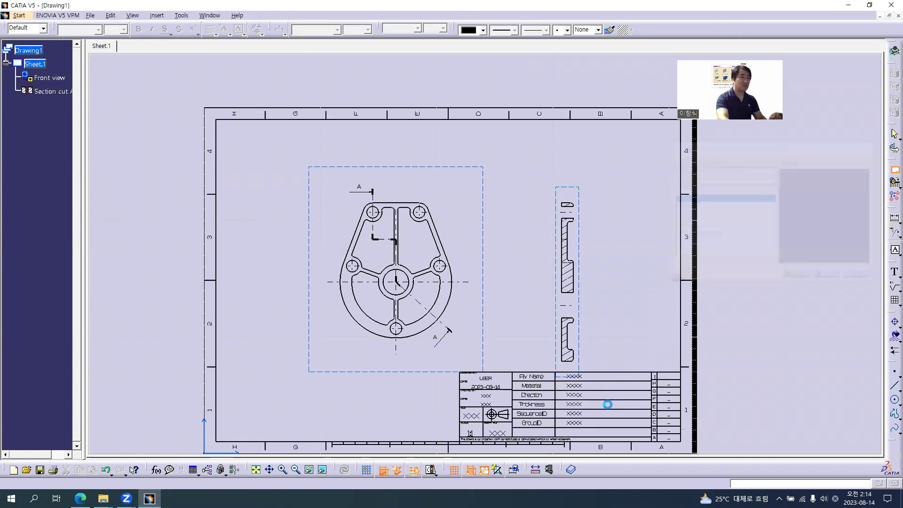
left_click(896, 136)
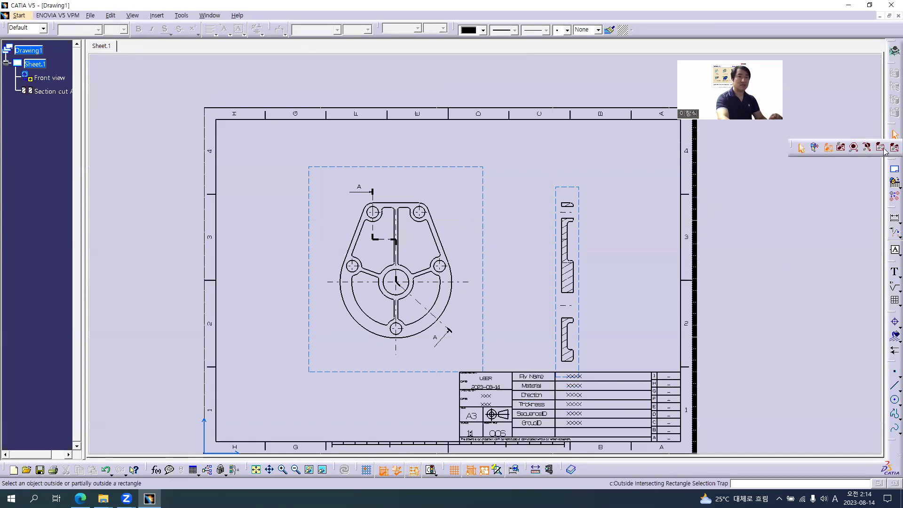
left_click(841, 148)
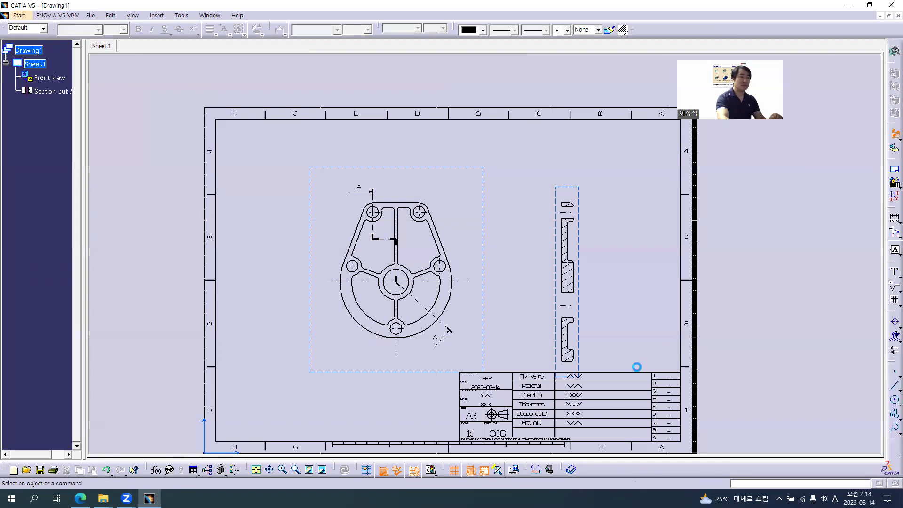
middle_click_drag(605, 390, 433, 204)
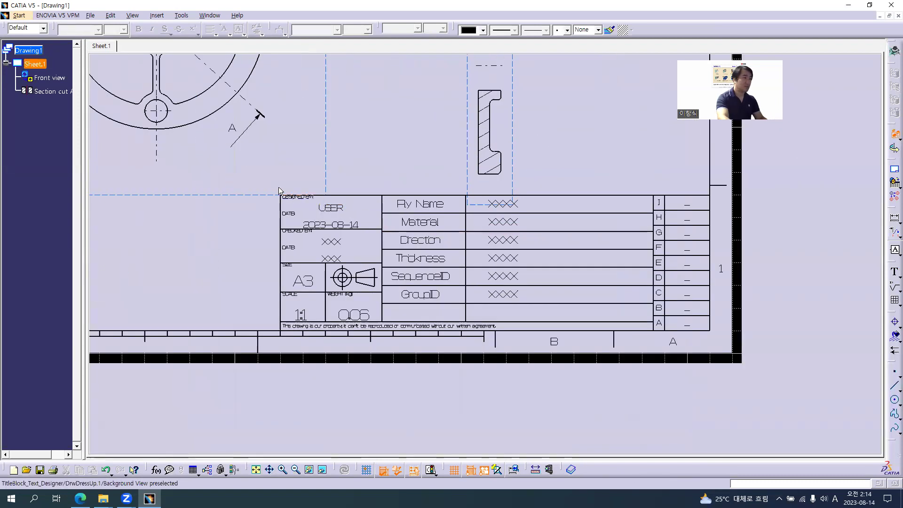
left_click_drag(274, 186, 700, 325)
key("Delete")
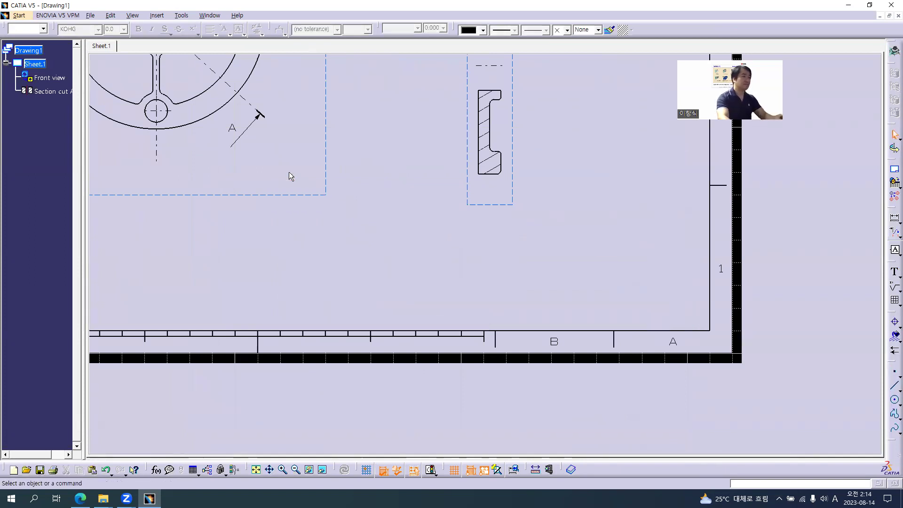
Return the drawing to its working views and select the front view.
mouse_move(283, 168)
middle_mouse_down("ctrl")
mouse_move(284, 261)
mouse_move(295, 278)
mouse_move(318, 253)
middle_mouse_up("ctrl")
left_click(43, 78)
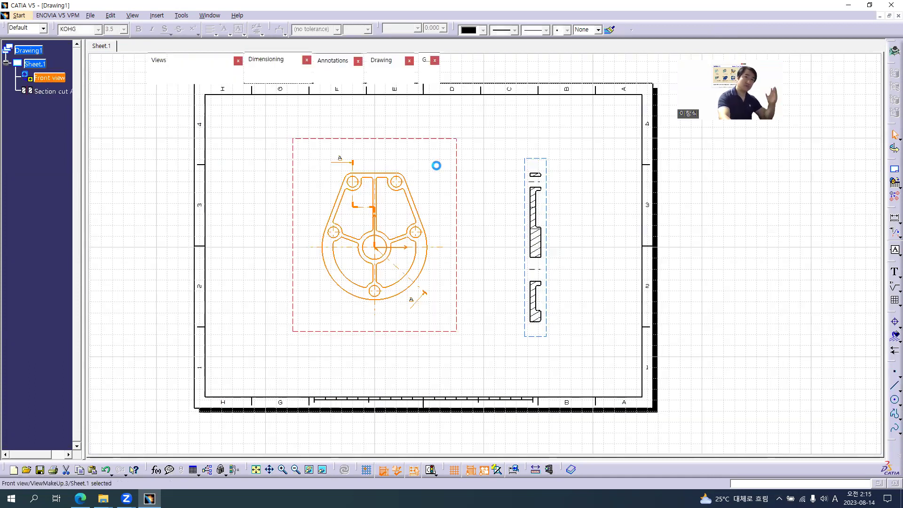
middle_click_drag(528, 181, 575, 174)
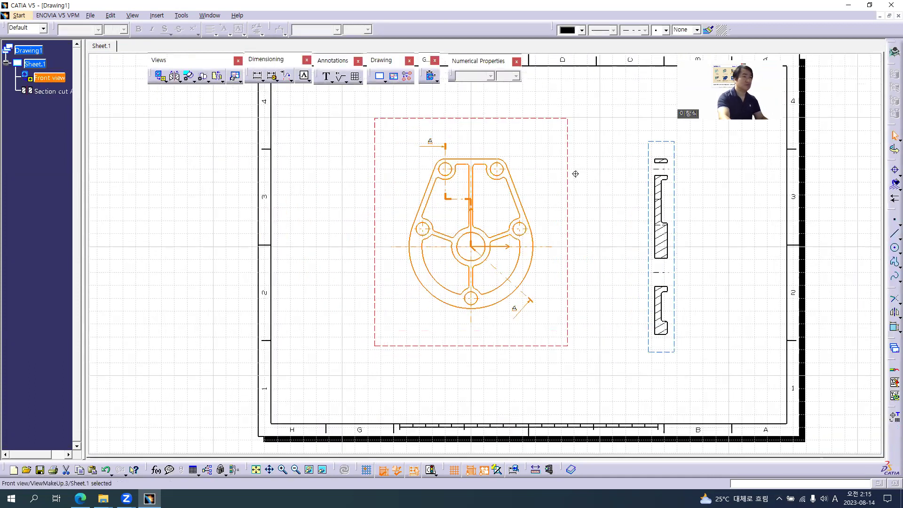
middle_click_drag(516, 196, 517, 202, "ctrl")
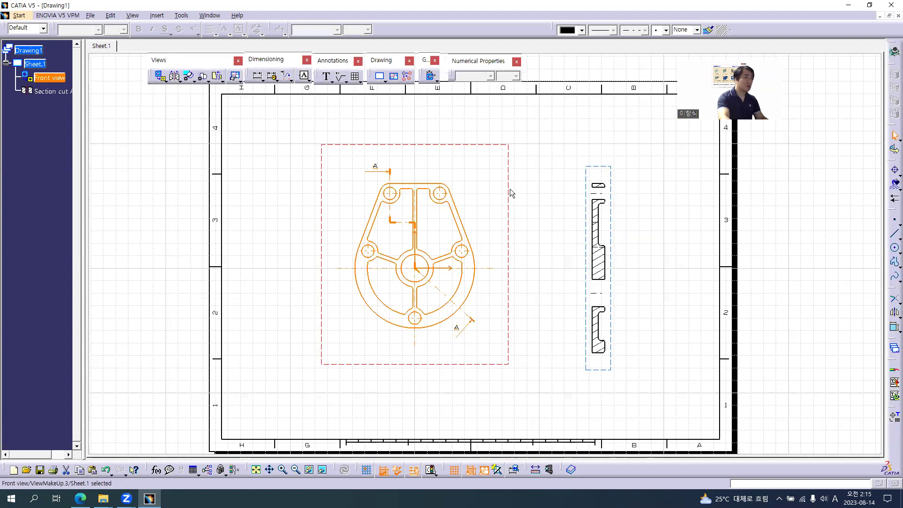
Check the view placement in the reference PDF, shift the front view slightly up and left in CATIA, and undo the last nudge.
key("alt+Tab")
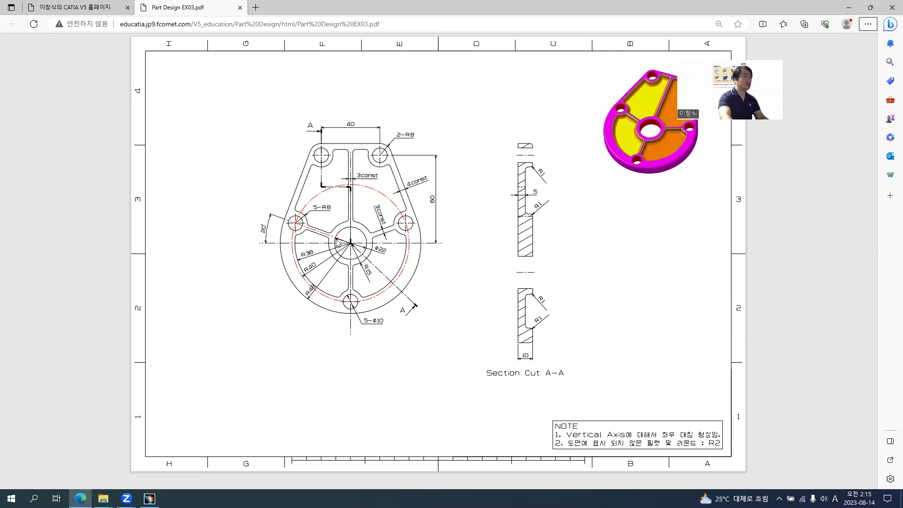
key("alt+Tab")
left_click_drag(417, 143, 412, 141)
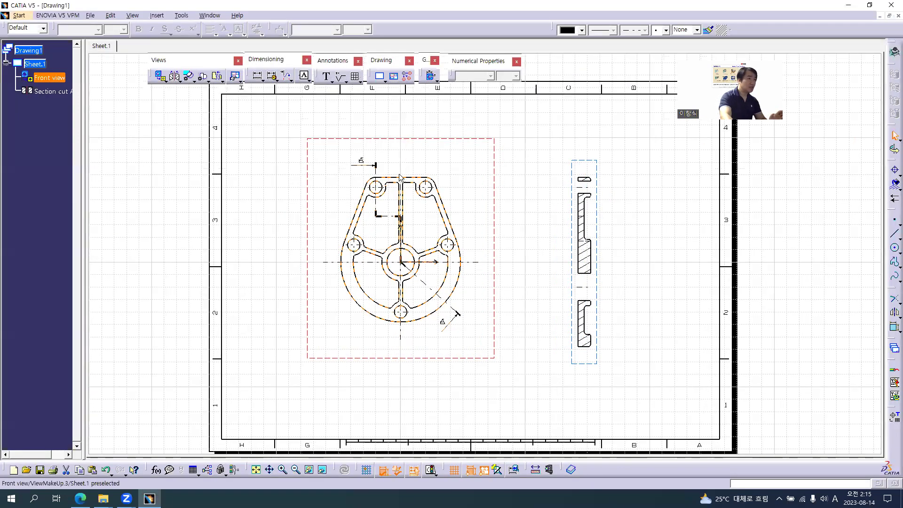
left_click_drag(396, 137, 392, 129)
left_click(390, 258)
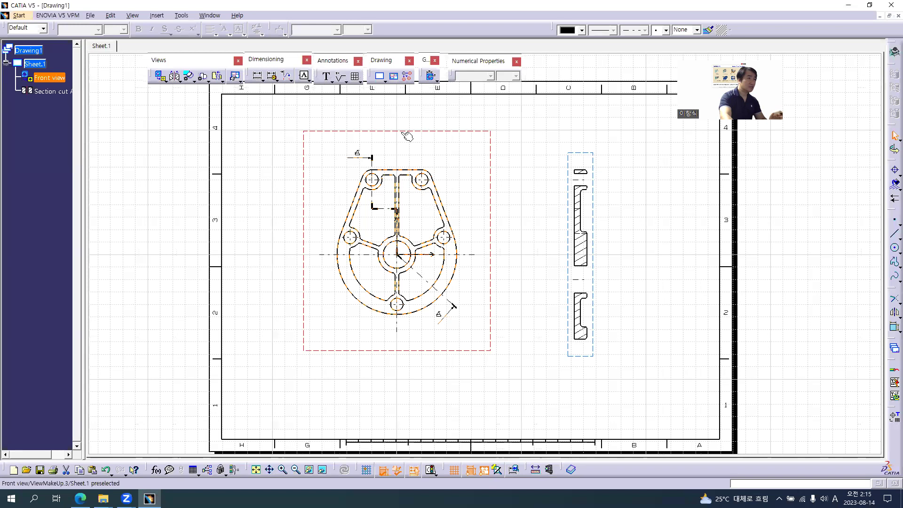
key("ctrl+z")
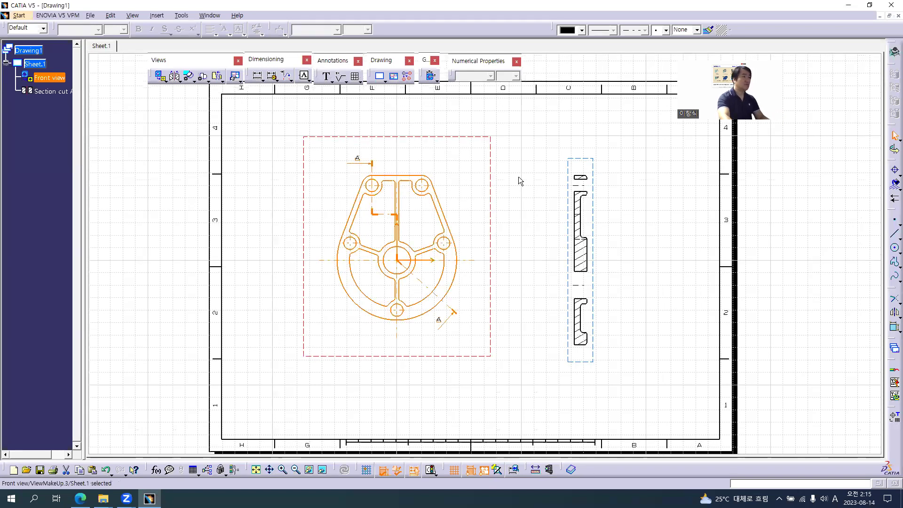
left_click(520, 257)
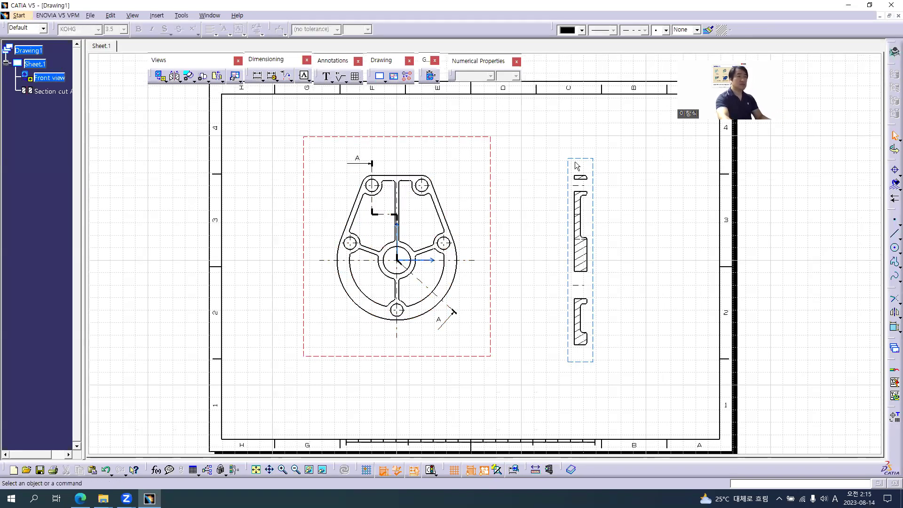
Check the section's spacing in the reference PDF, and in CATIA move section cut A-A closer to the front view.
key("alt+Tab")
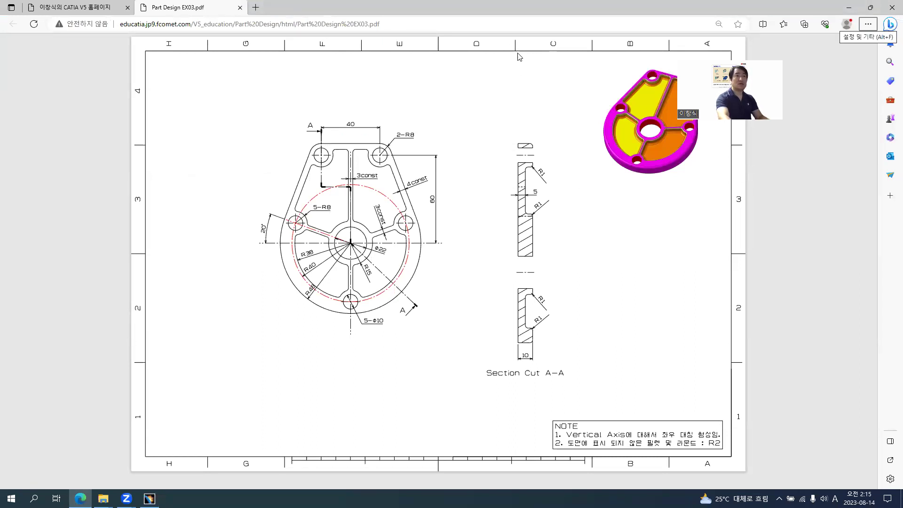
key("alt+Tab")
left_click_drag(575, 162, 534, 157)
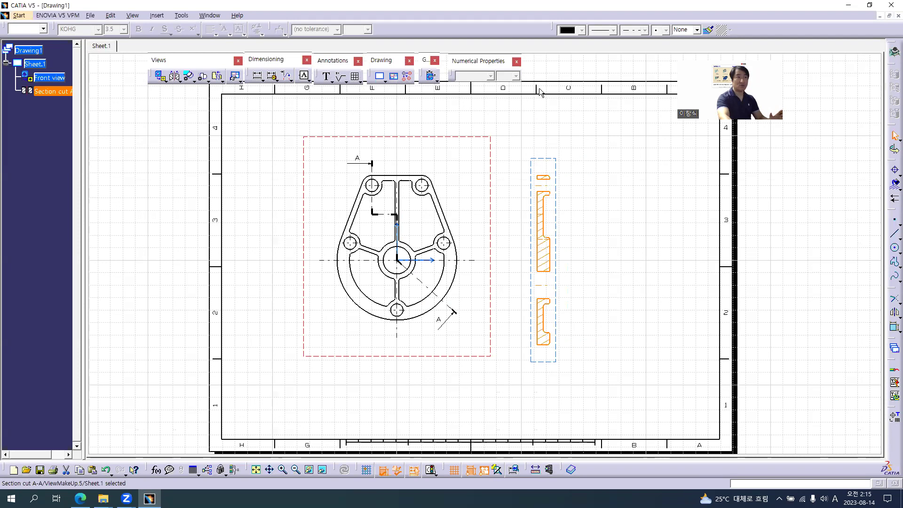
left_click(603, 228)
middle_click_drag(585, 235, 544, 258)
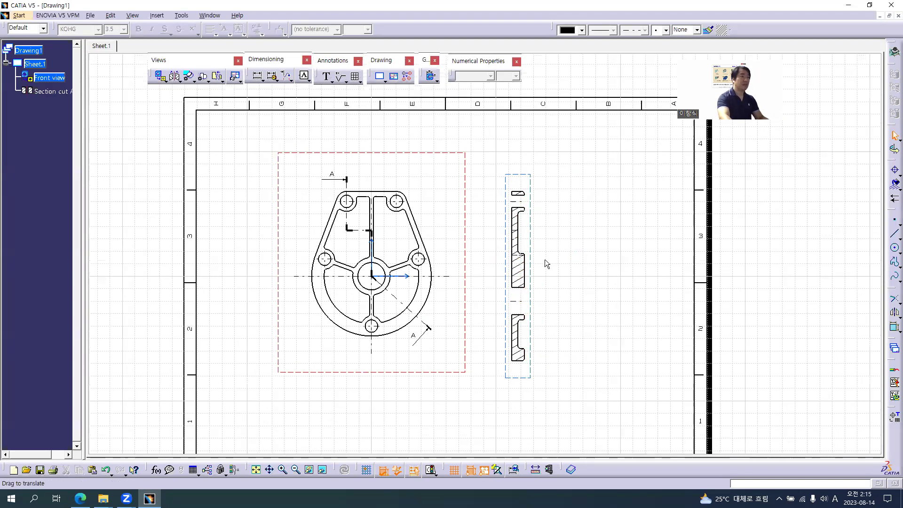
Create an isometric view from the PDG Page01 EX03 part, oriented like the 3D picture in the reference PDF.
key("alt+Tab")
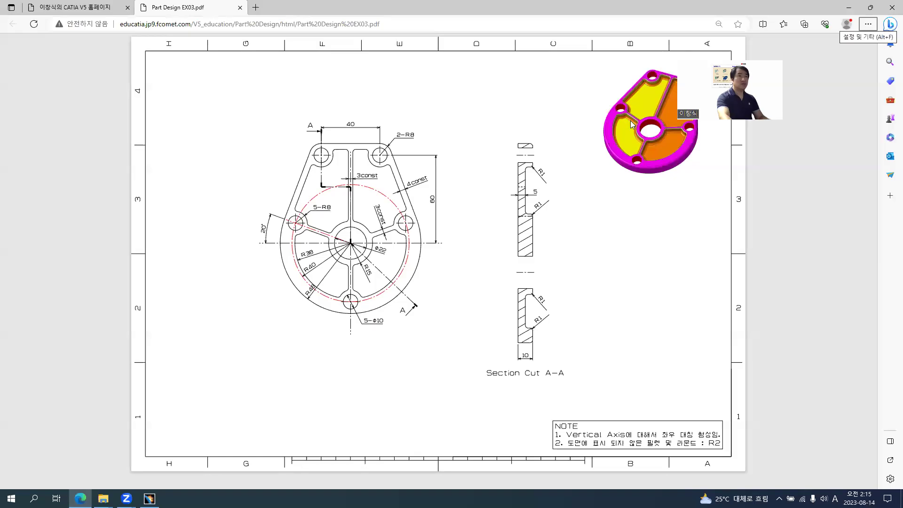
key("alt+Tab")
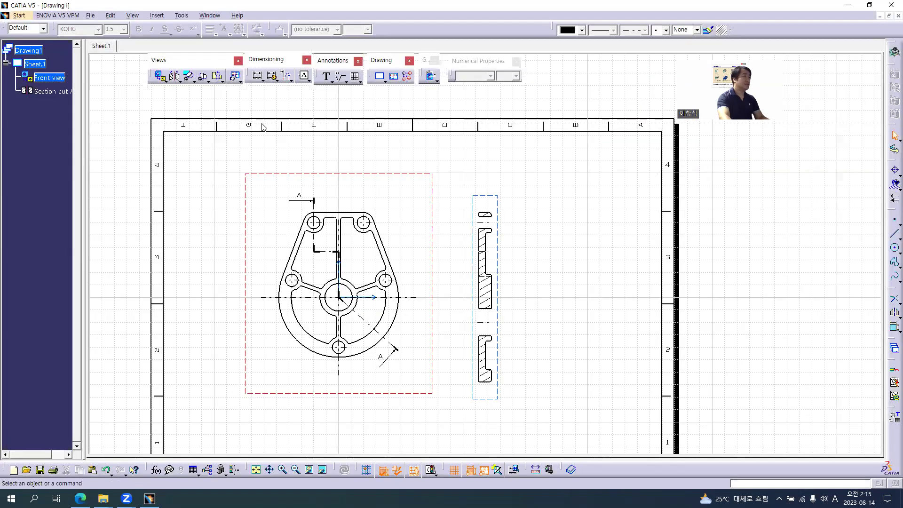
left_click(165, 81)
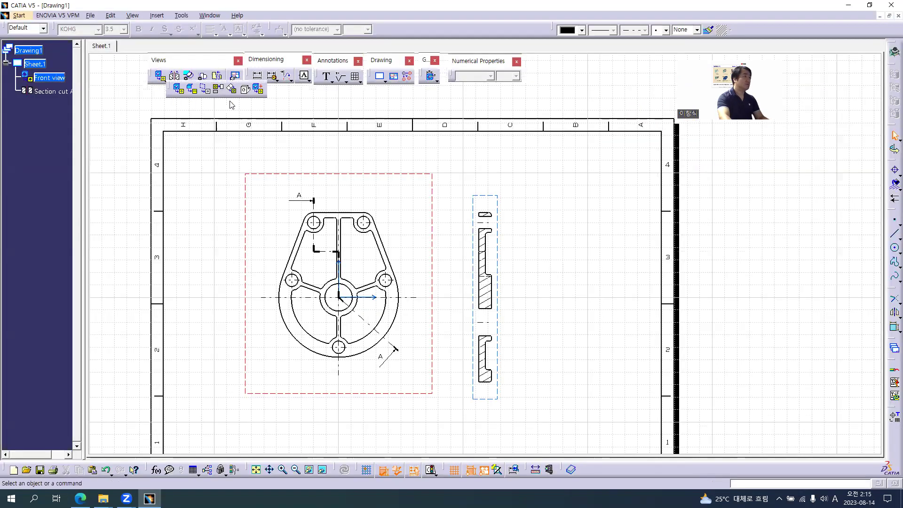
left_click(247, 90)
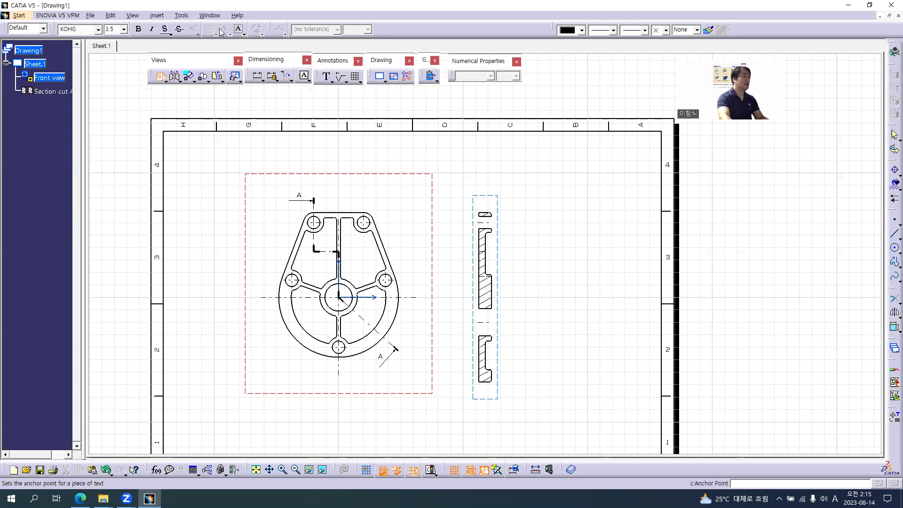
left_click(209, 15)
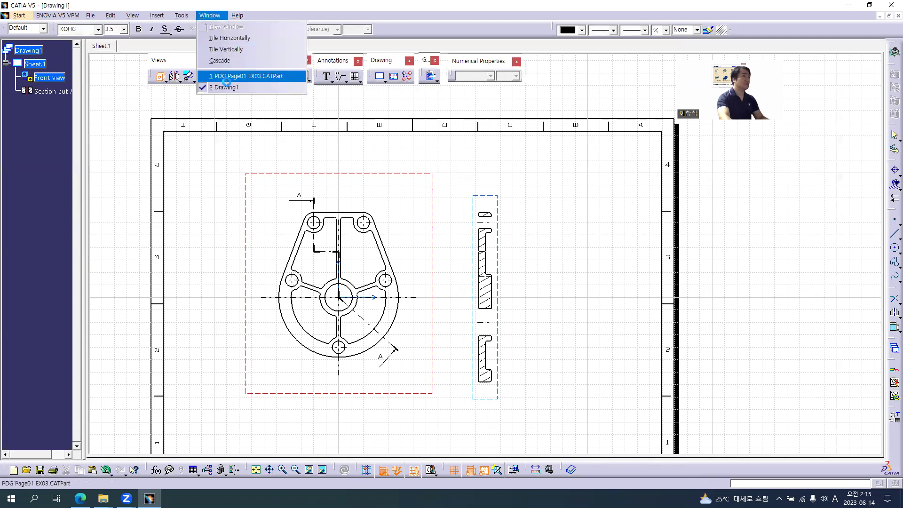
left_click(224, 78)
middle_click_drag(452, 189, 455, 182)
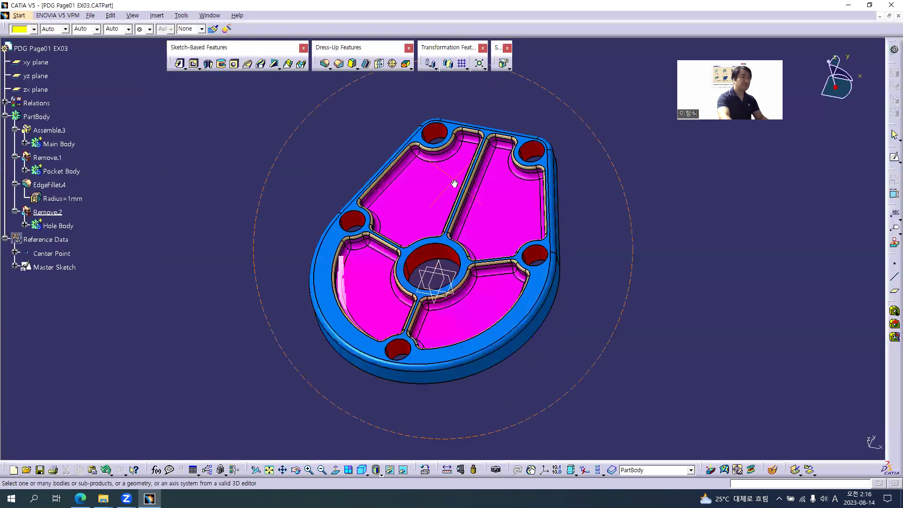
key("alt+Tab")
key("alt+Tab")
mouse_move(603, 207)
middle_mouse_down()
mouse_move(599, 242)
mouse_move(489, 235)
mouse_move(497, 241)
middle_mouse_up()
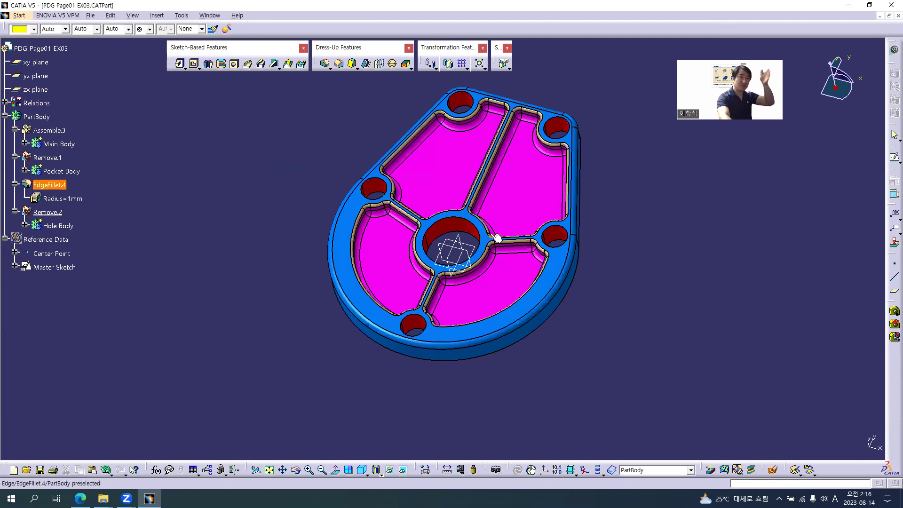
left_click(529, 199)
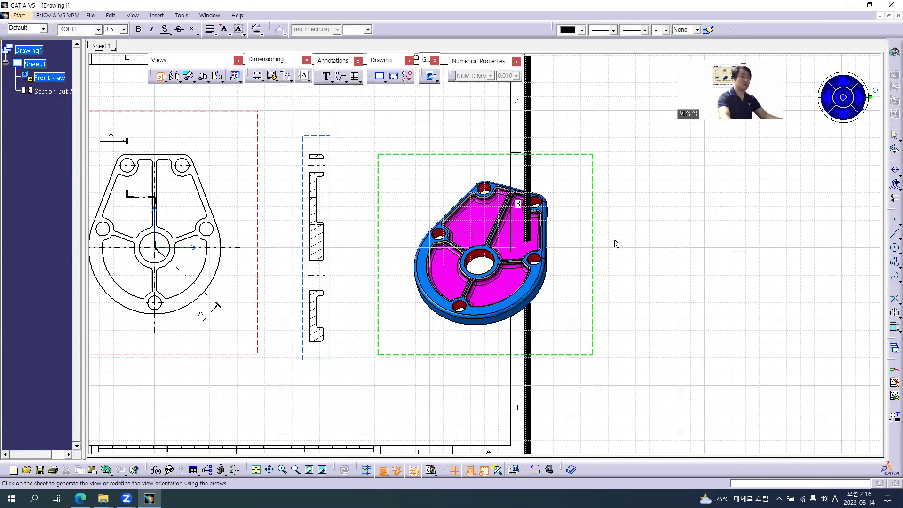
left_click(554, 239)
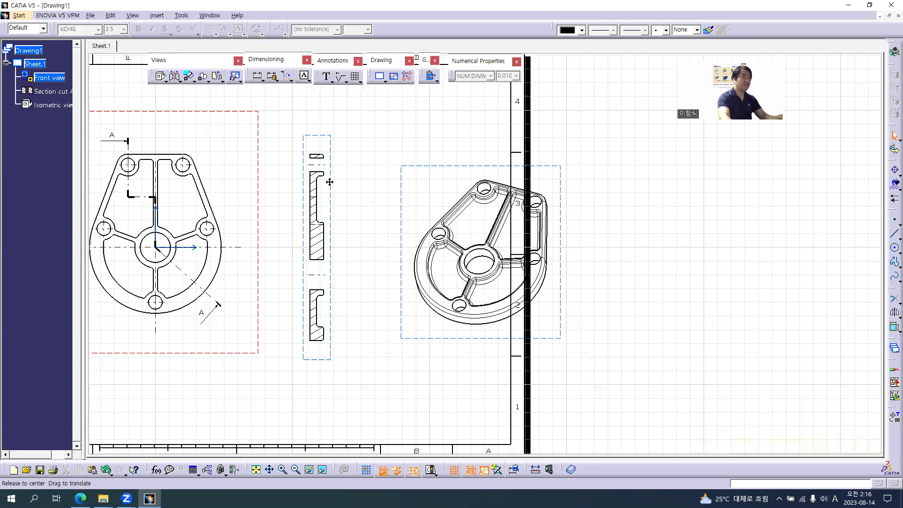
Move the isometric view to the sheet's upper-right corner and compare it with the picture in the reference PDF.
left_click_drag(604, 276, 544, 168)
key("alt+Tab")
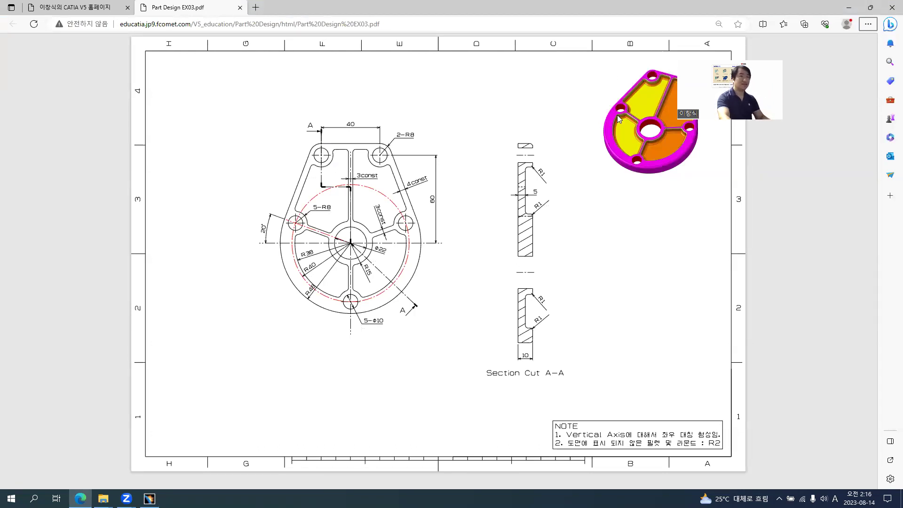
key("alt+Tab")
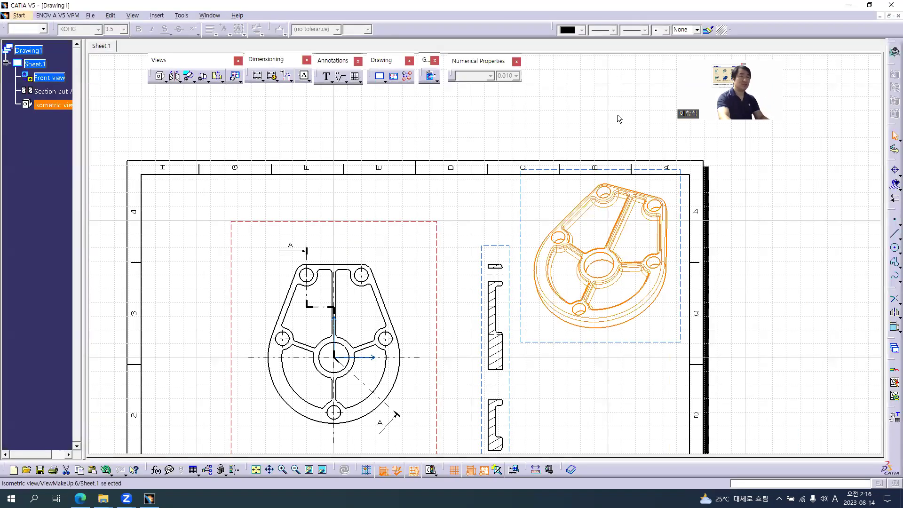
In the isometric view's properties, turn on 3D colors and set the view generation mode to Raster.
double_click(520, 195)
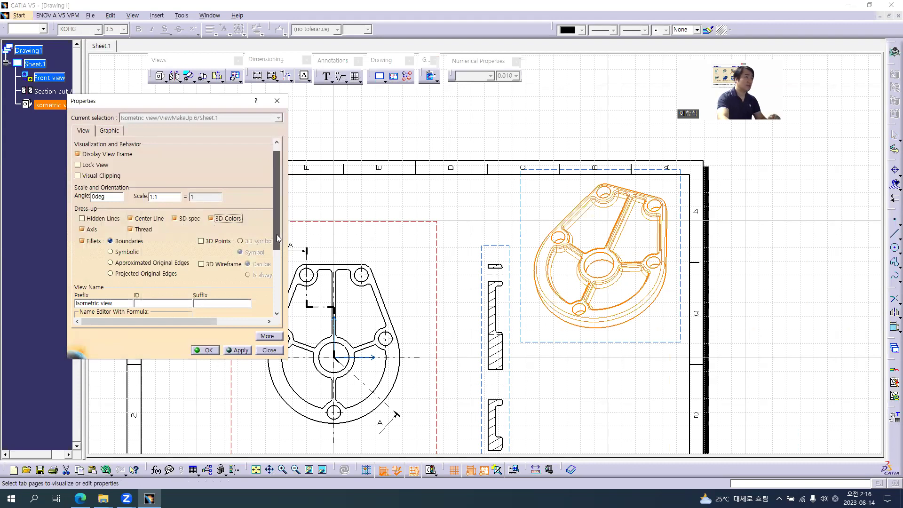
scroll(277, 234, "down", 3)
left_click(221, 270)
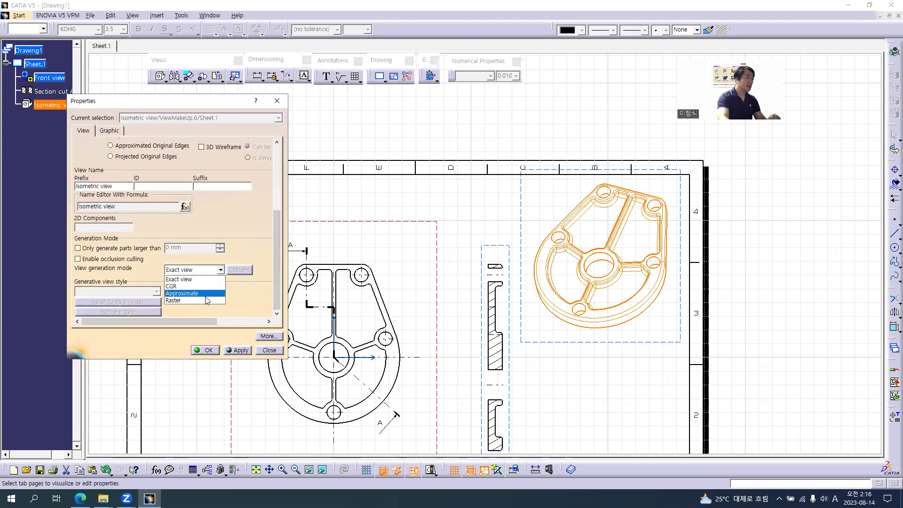
left_click(206, 295)
Set the raster options to Shading with edges, with High quality for both visualization and printing.
left_click(239, 270)
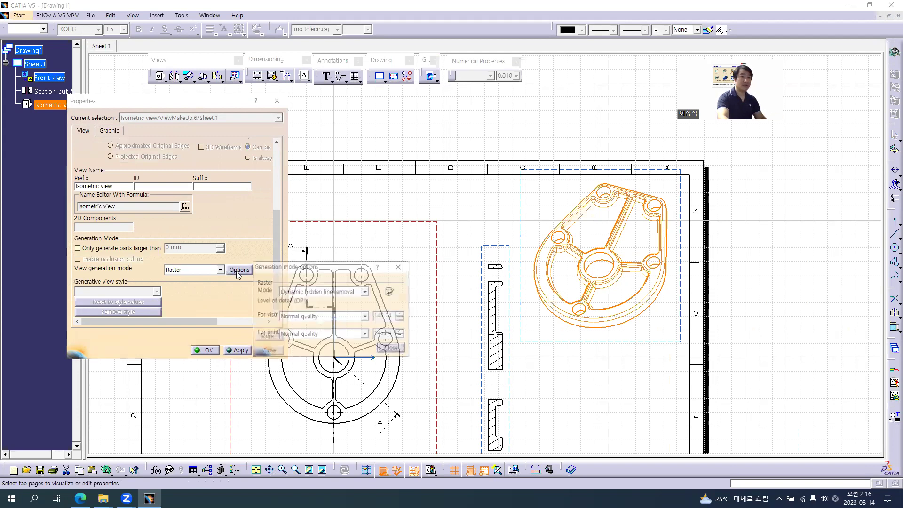
left_click(322, 292)
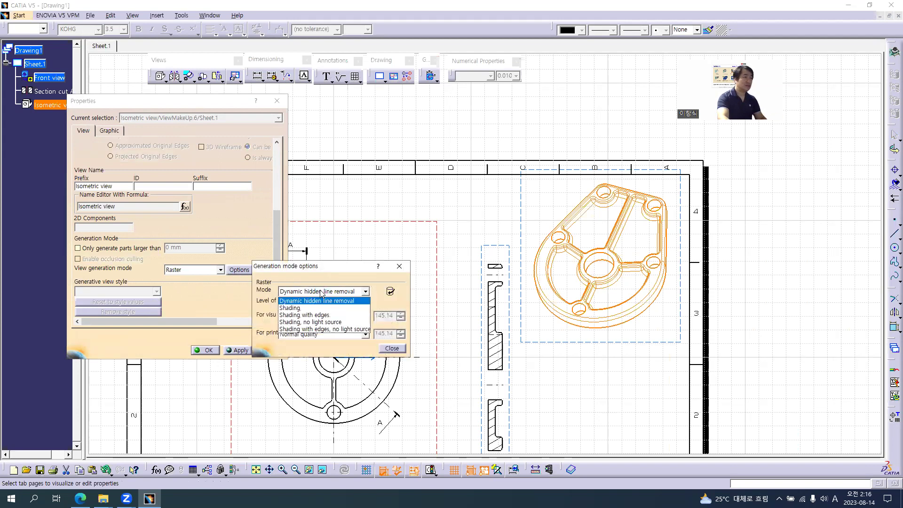
left_click(303, 315)
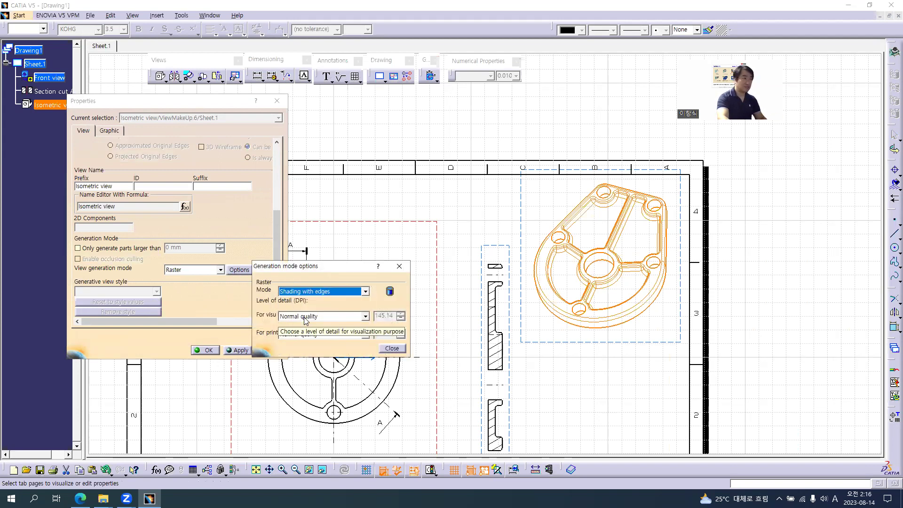
left_click(305, 317)
left_click(305, 339)
left_click(306, 336)
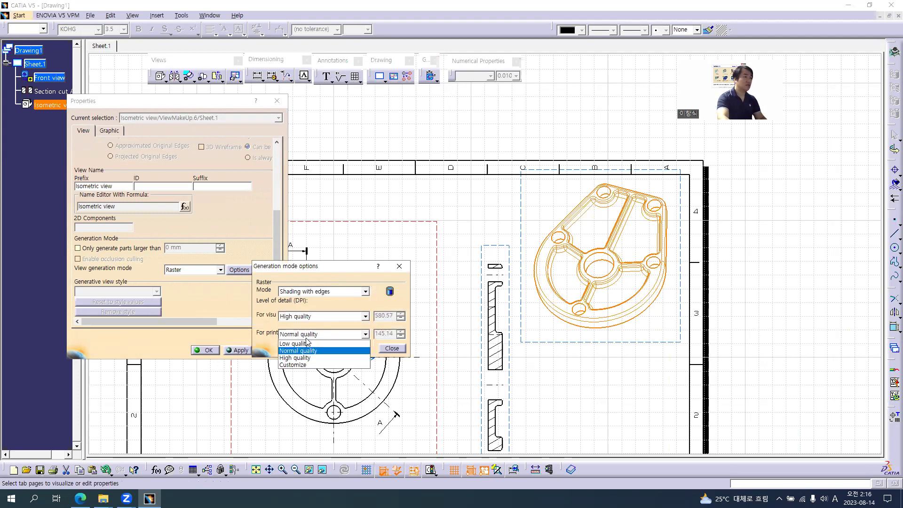
left_click(307, 358)
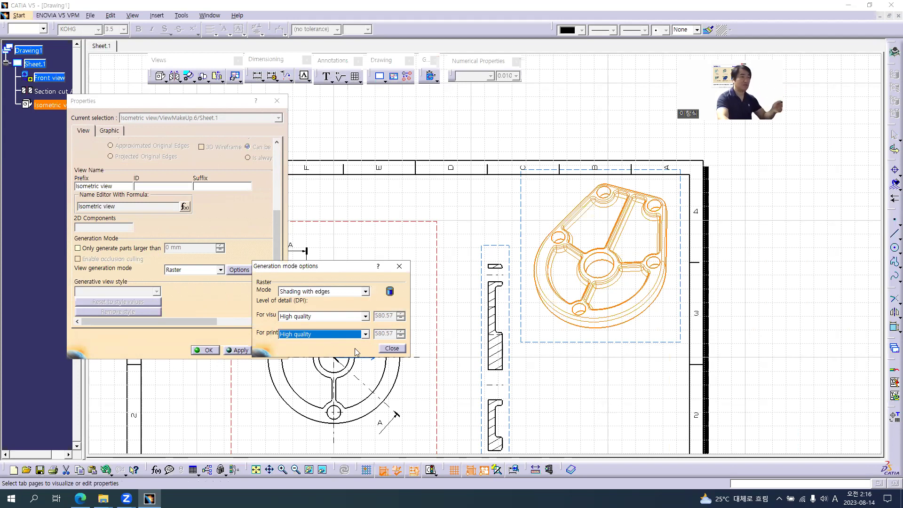
Close the raster options, set the isometric view's scale to 3:4, and move it closer to the sheet frame's upper-right corner.
left_click(391, 348)
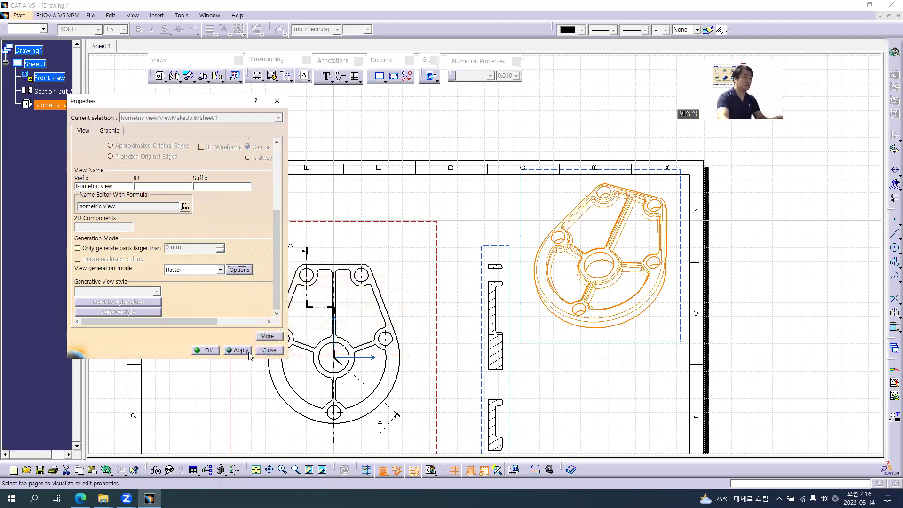
left_click_drag(275, 245, 276, 162)
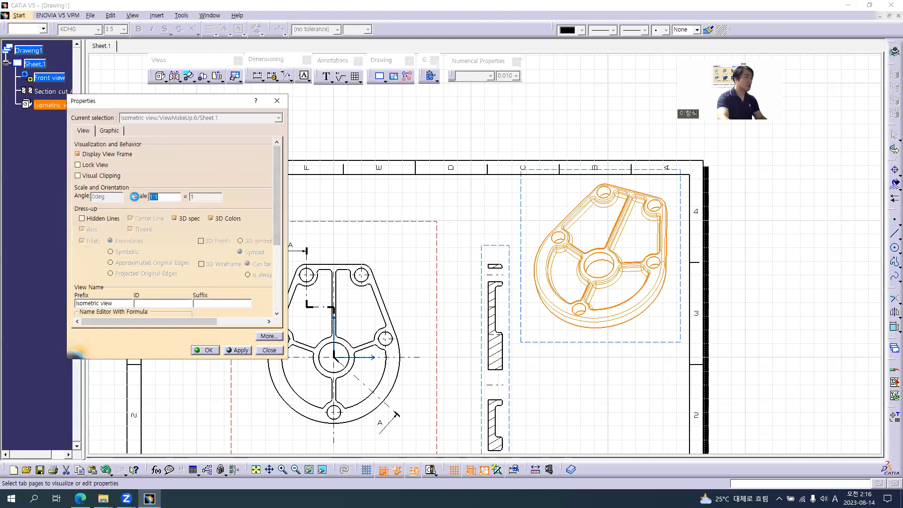
key("alt+Tab")
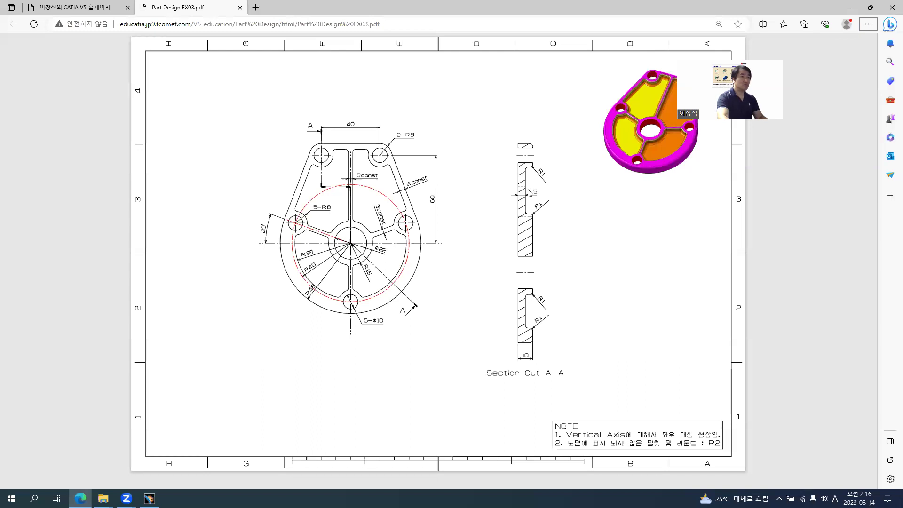
key("alt+Tab")
type("3:4")
key("Tab")
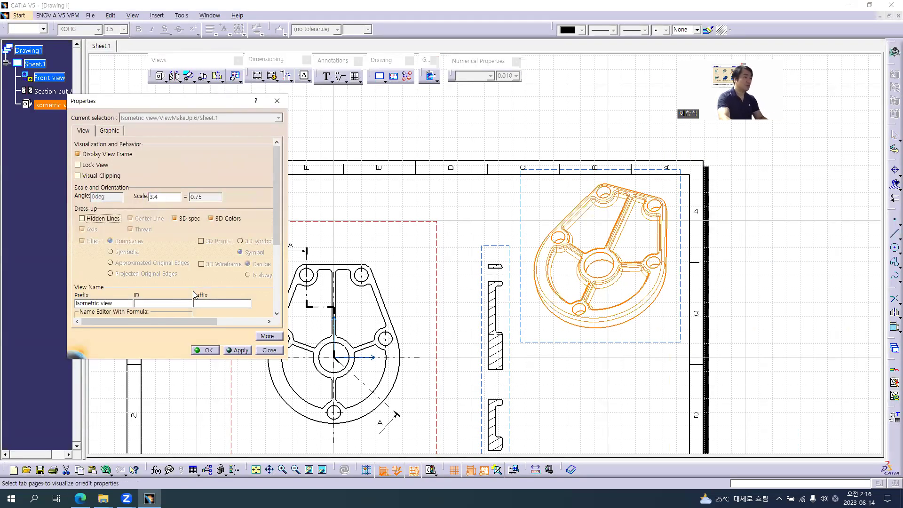
left_click(239, 350)
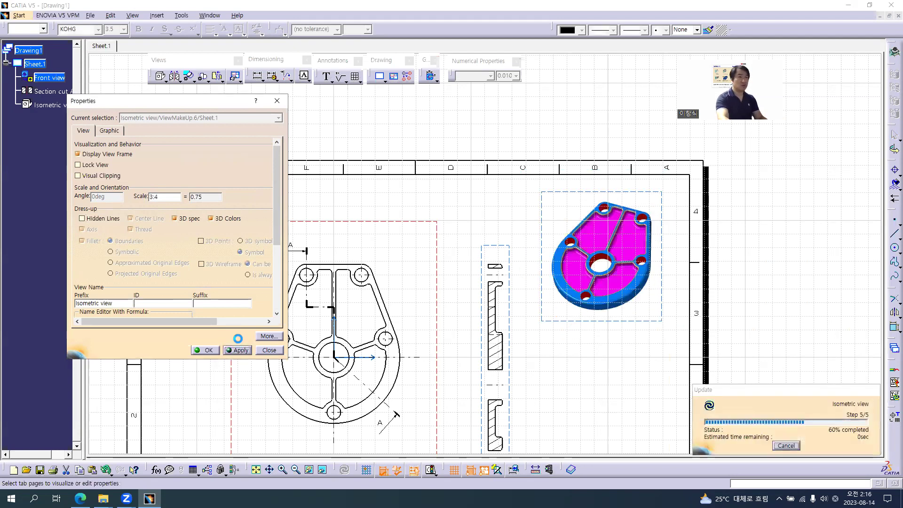
left_click(209, 351)
left_click_drag(644, 321, 666, 308)
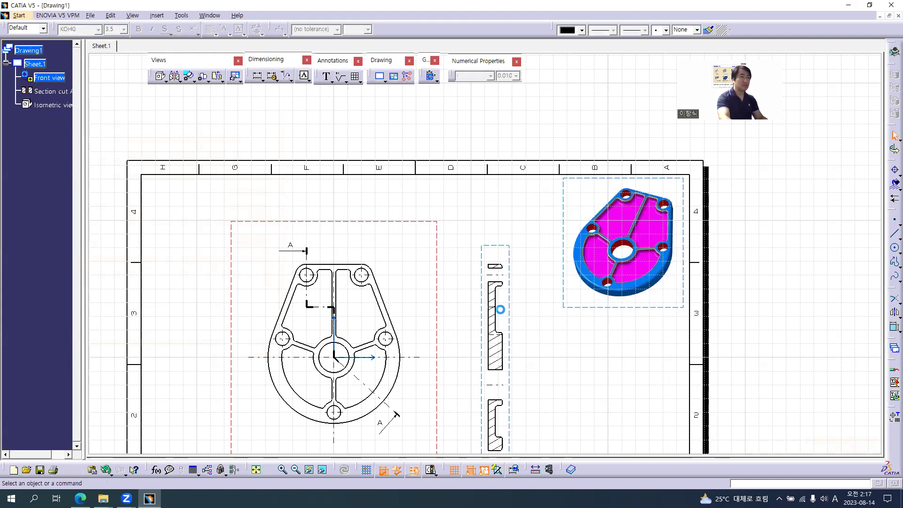
Check the NOTE block in the reference PDF and create an empty new view in the blank area below section cut A-A.
key("alt+Tab")
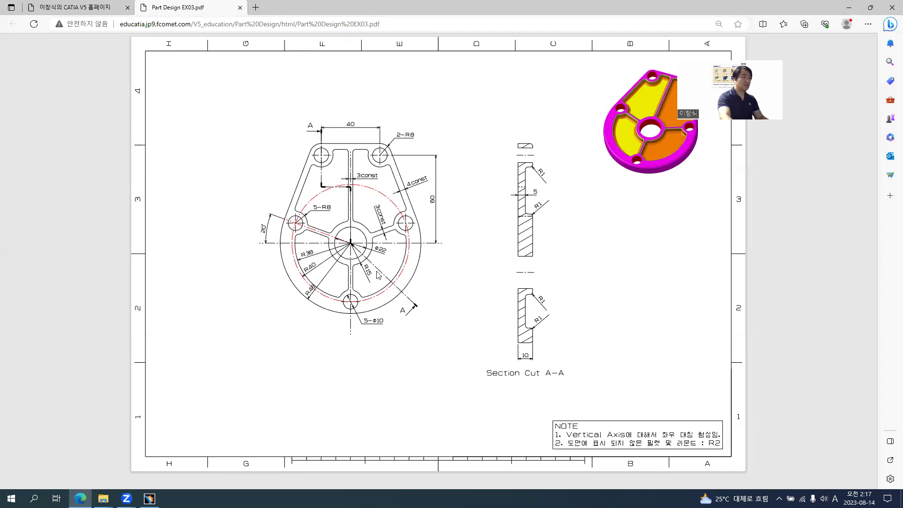
scroll(724, 468, "up", 4, "ctrl")
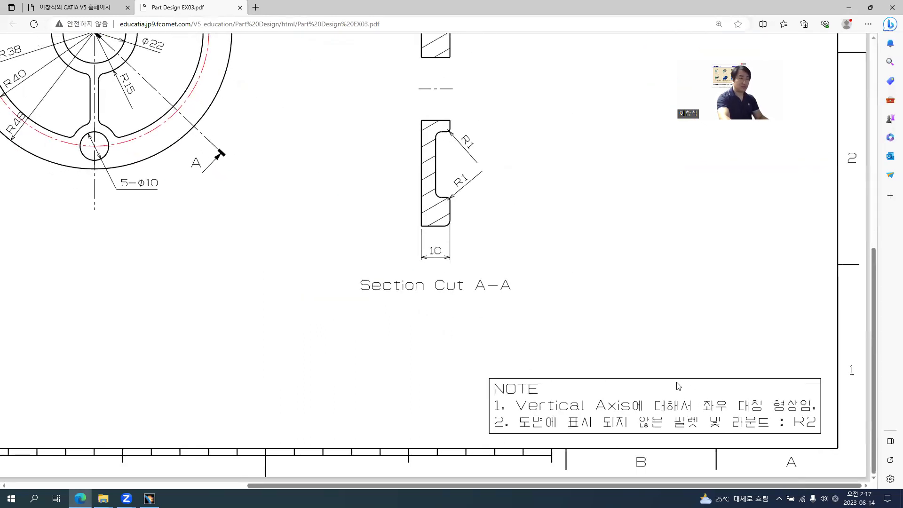
key("alt+Tab")
middle_click_drag(572, 368, 437, 200)
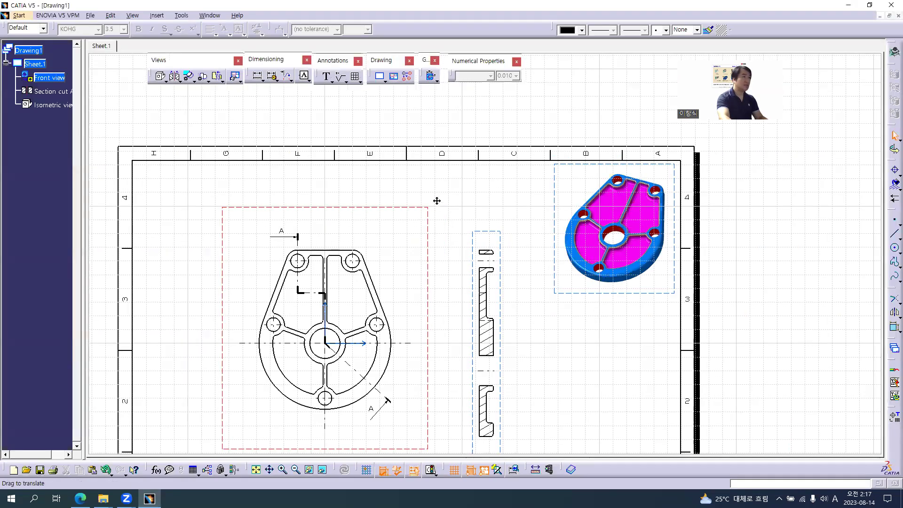
left_click(394, 76)
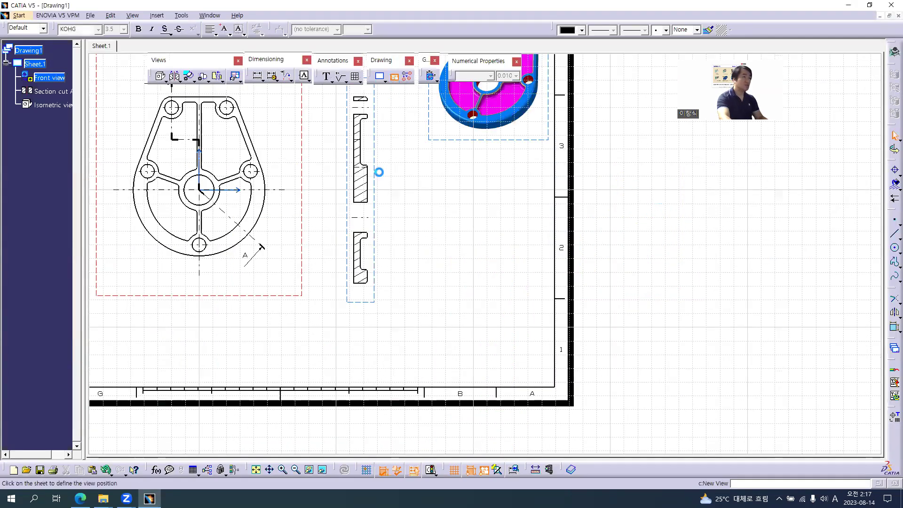
left_click(379, 353)
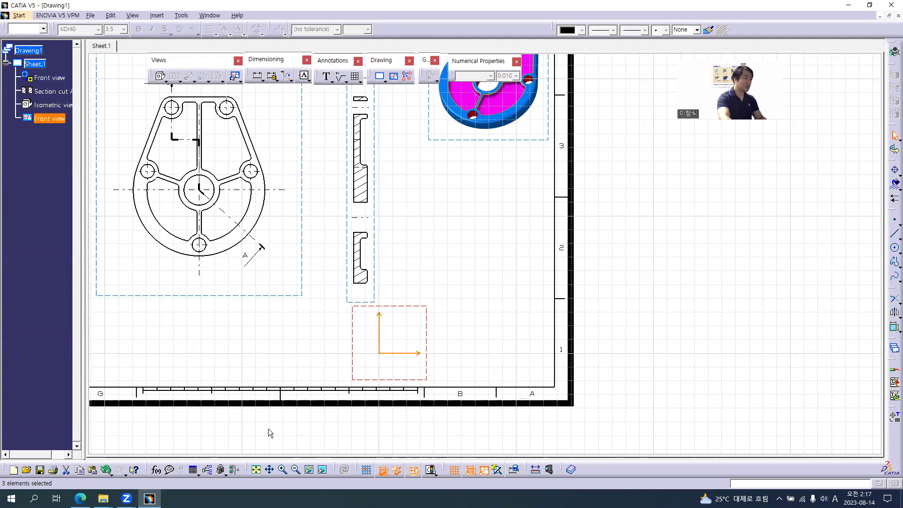
left_click(310, 469)
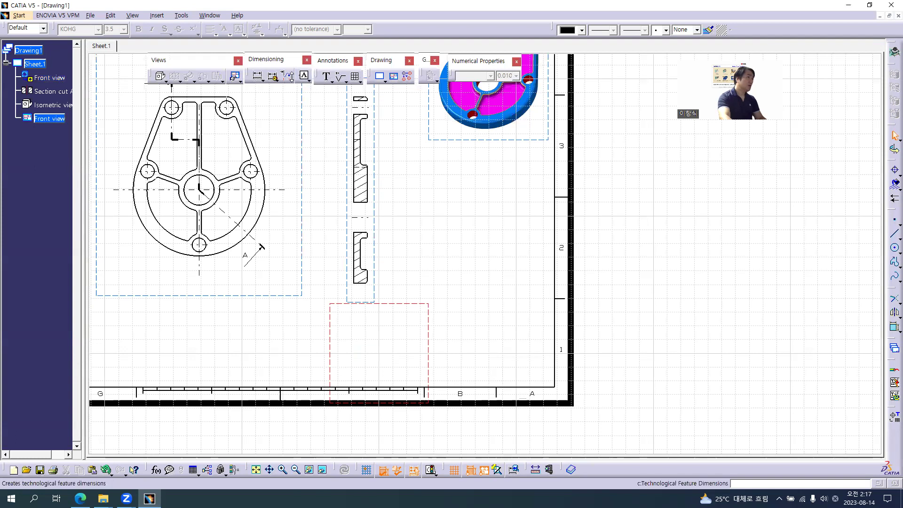
Place a text annotation in the new view with the heading NOTE and start its second line with "1.".
left_click(327, 77)
left_click(365, 333)
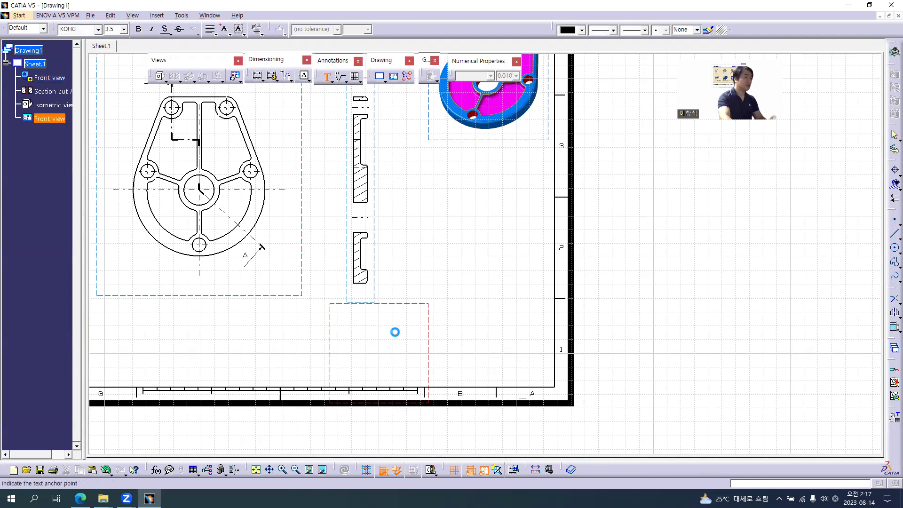
type("NOTE")
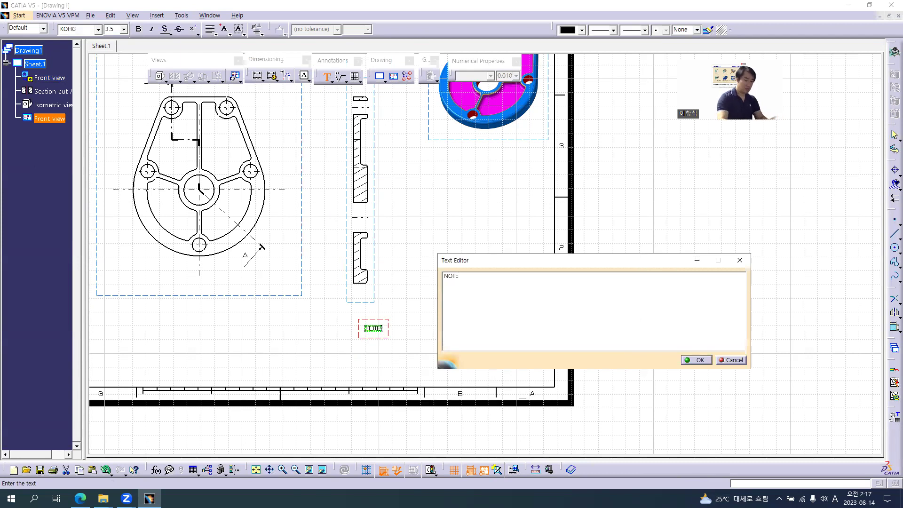
key("Return")
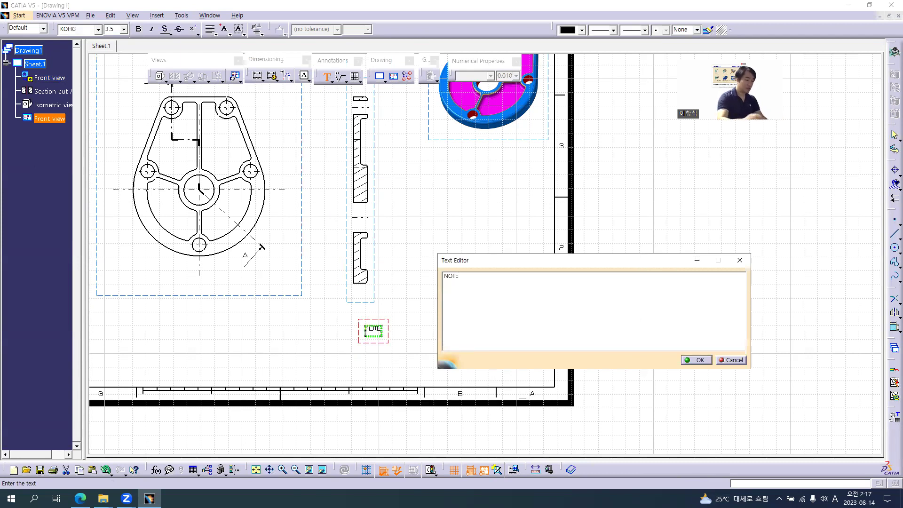
key("alt+Tab")
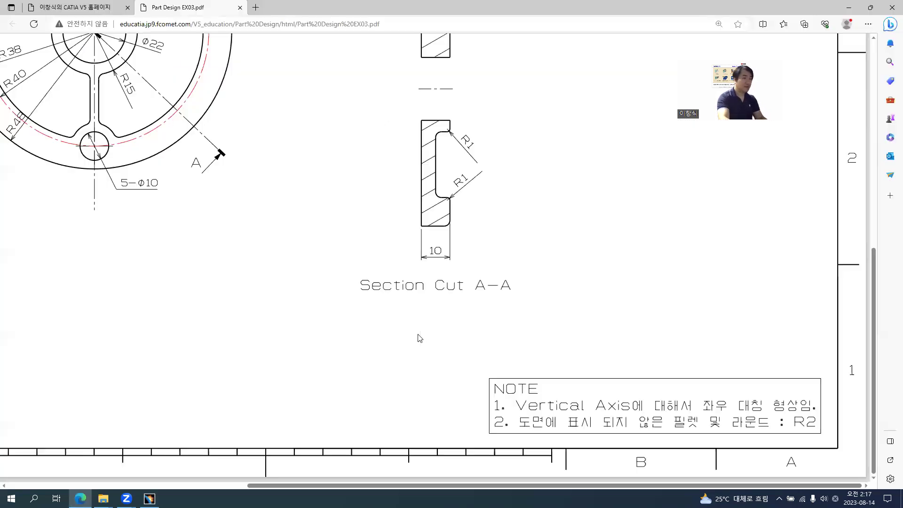
key("alt+Tab")
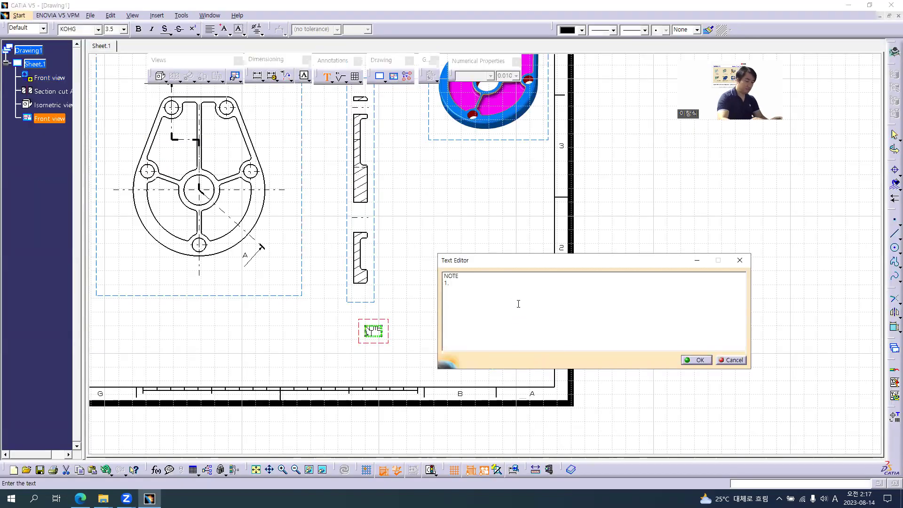
type("ㅍㄷㄱ사ㅅㅁ")
key("BackSpace")
key("BackSpace")
key("BackSpace")
key("BackSpace")
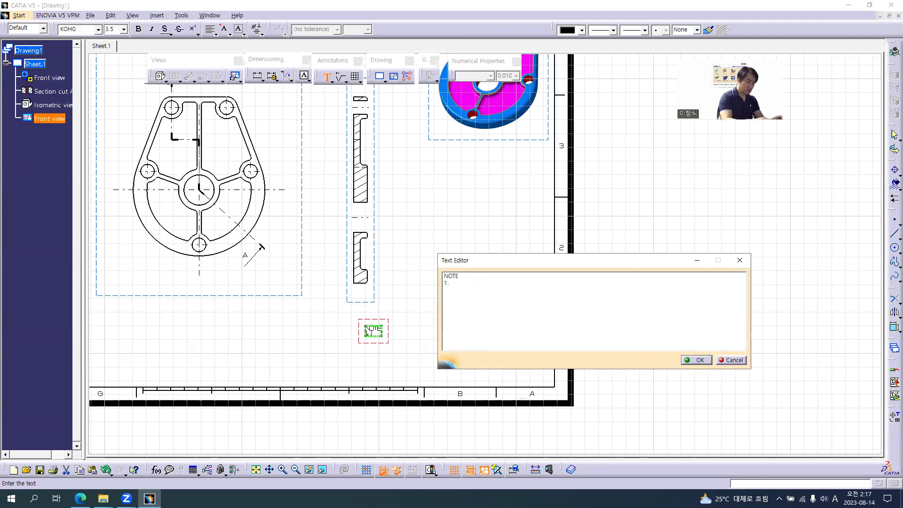
Complete note line 1 with "Vertical Axis에 대해서 좌우 대칭 형상임." and start a new line.
type("Vertical Axis")
key("Hangul")
type("에ㄷ")
type("ㅐ해서 조")
type("우 ")
type("대칭")
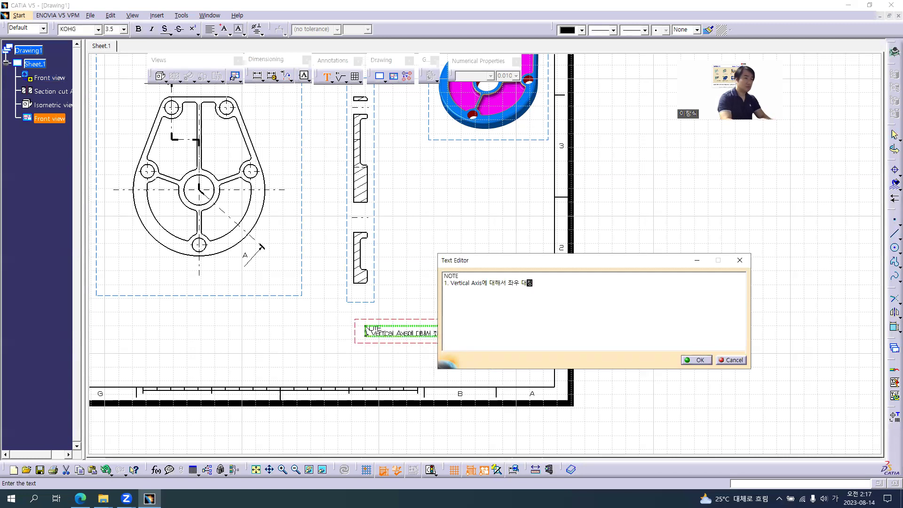
type(" 형사ㅇ임.")
key("Return")
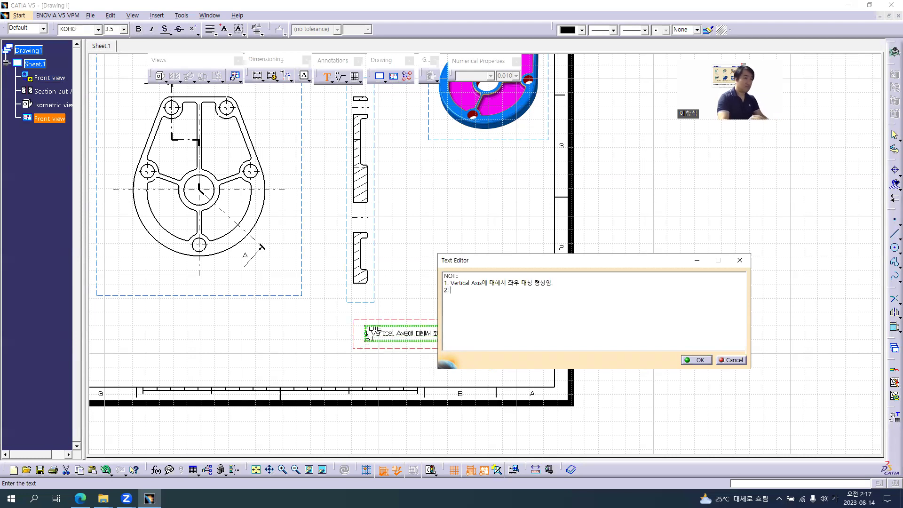
Add note line 2 from the reference PDF, "2. 도면에 표시되지 않은 필렛 및 라운드 : R2", and finish the text.
key("alt+Tab")
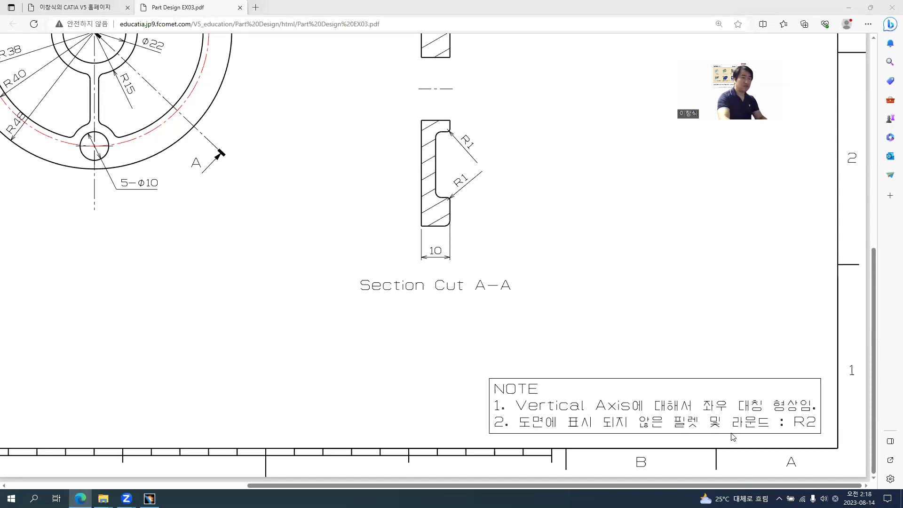
key("alt+Tab")
type("2. ")
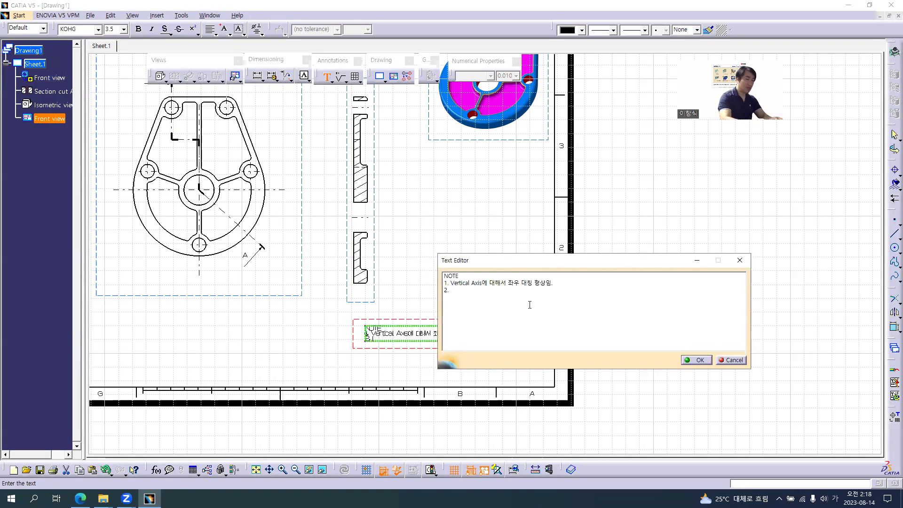
type("도면에 표시되지 않")
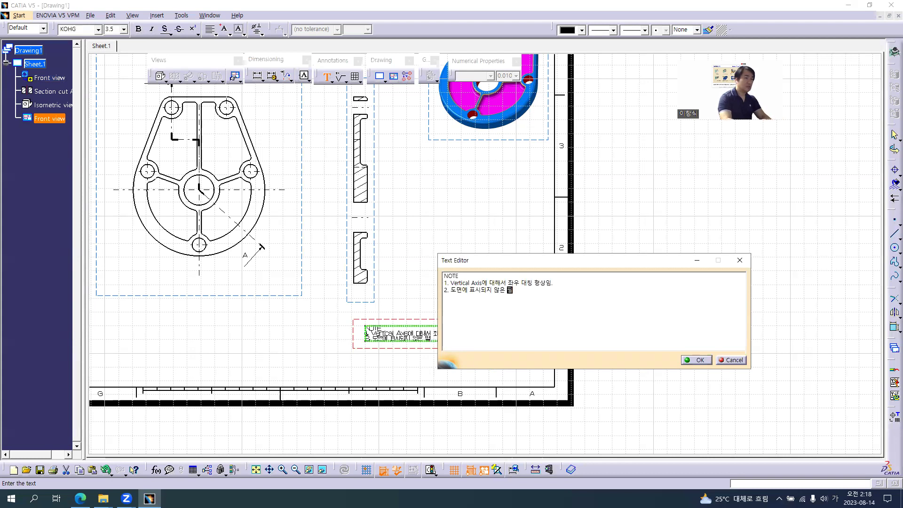
type("은 필렛 및 라운드 R2")
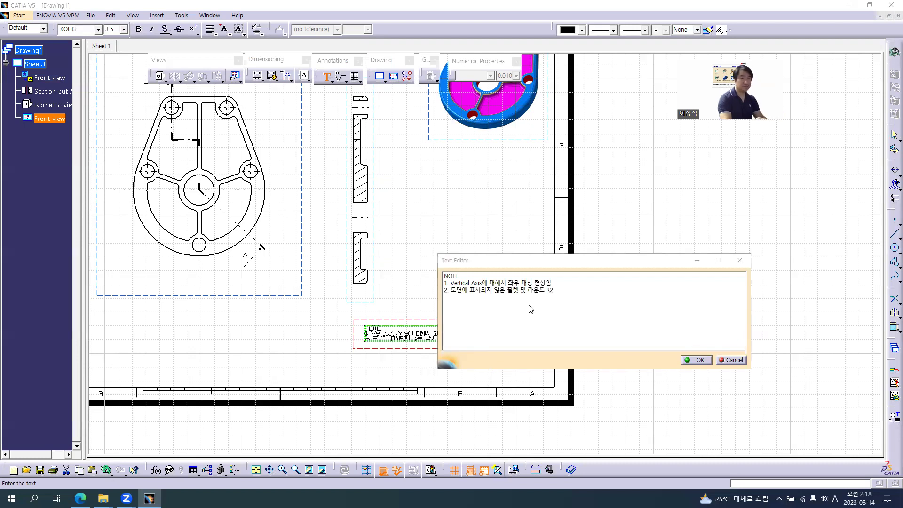
key("alt+Tab")
key("alt+Tab")
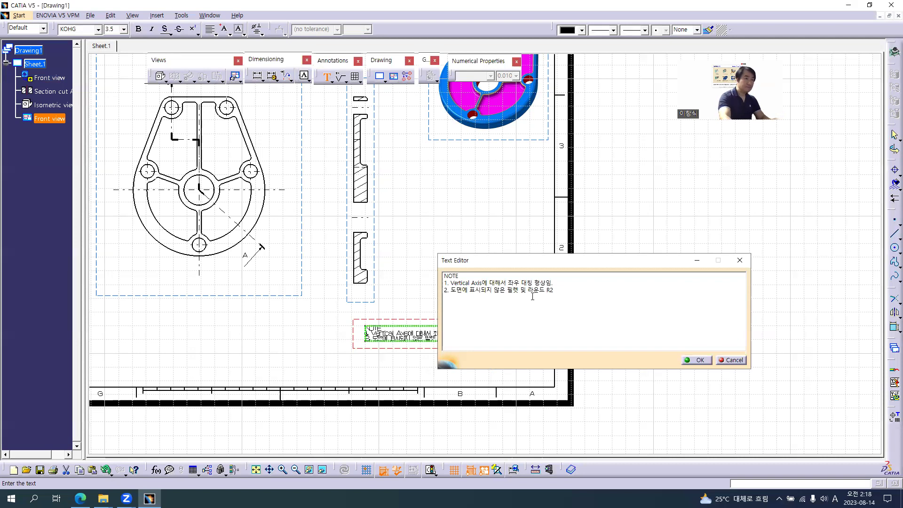
left_click_drag(545, 291, 569, 310)
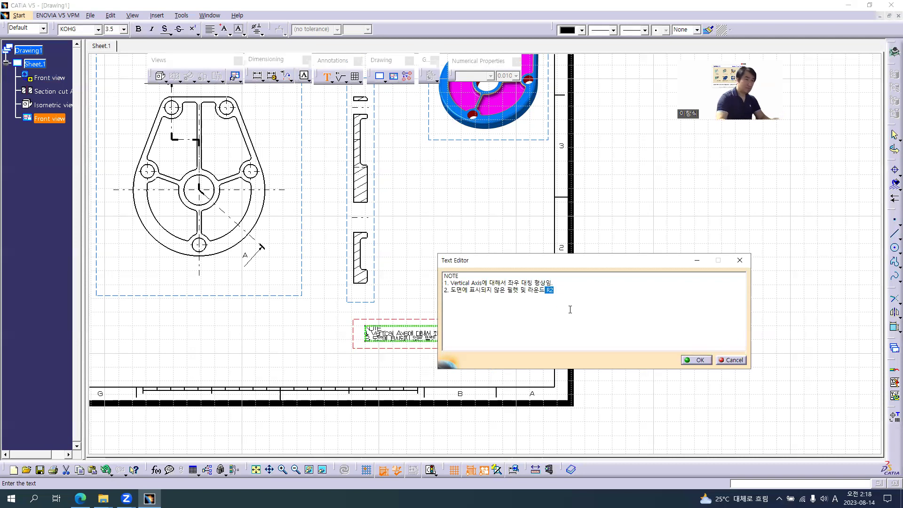
type(":")
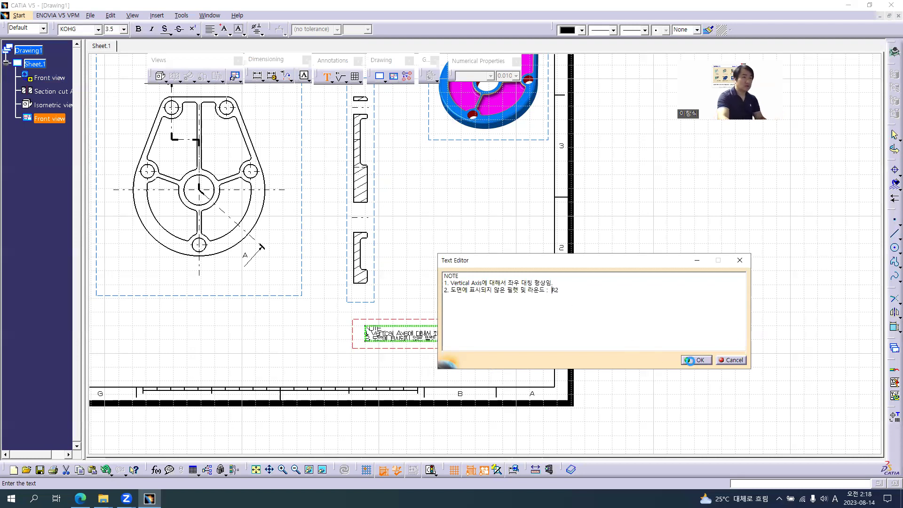
left_click(696, 360)
In the NOTE text's properties, set the character spacing to 25 % and the font size to 5 mm.
middle_click_drag(512, 311, 516, 292)
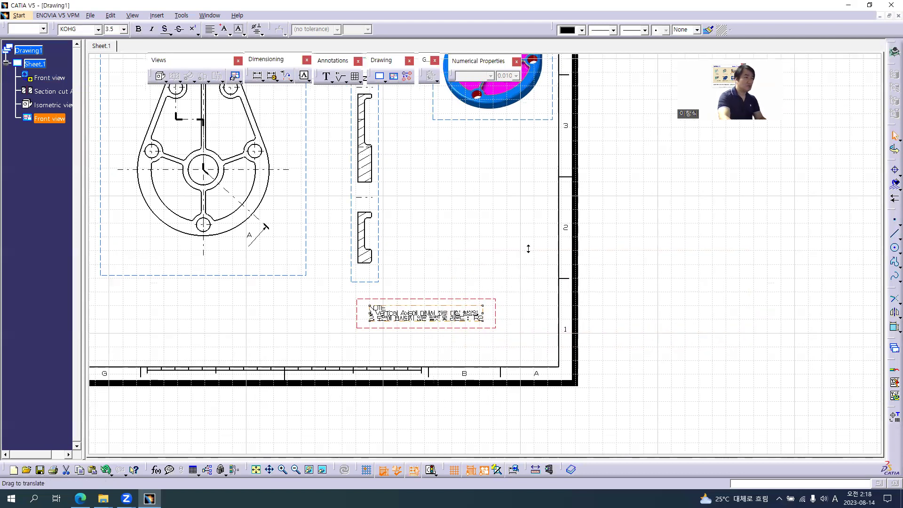
middle_click_drag(528, 249, 415, 228)
key("alt+Return")
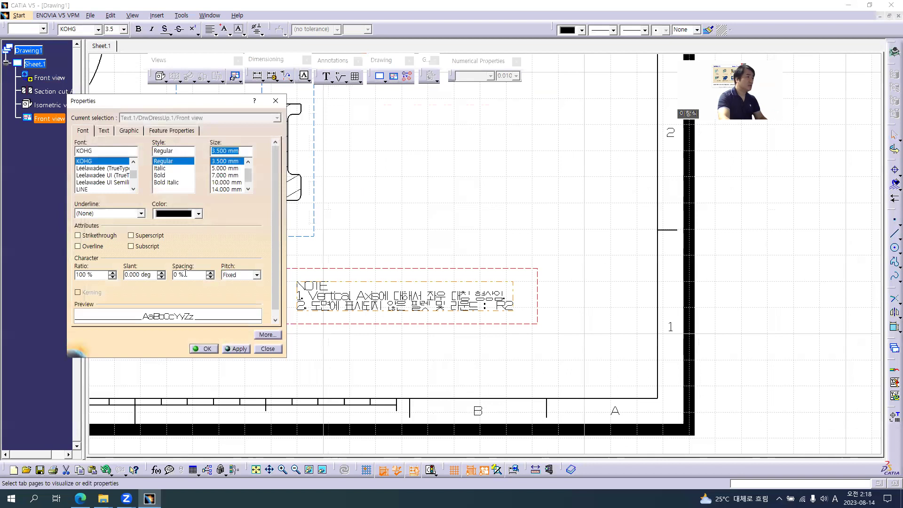
left_click(176, 275)
type("25")
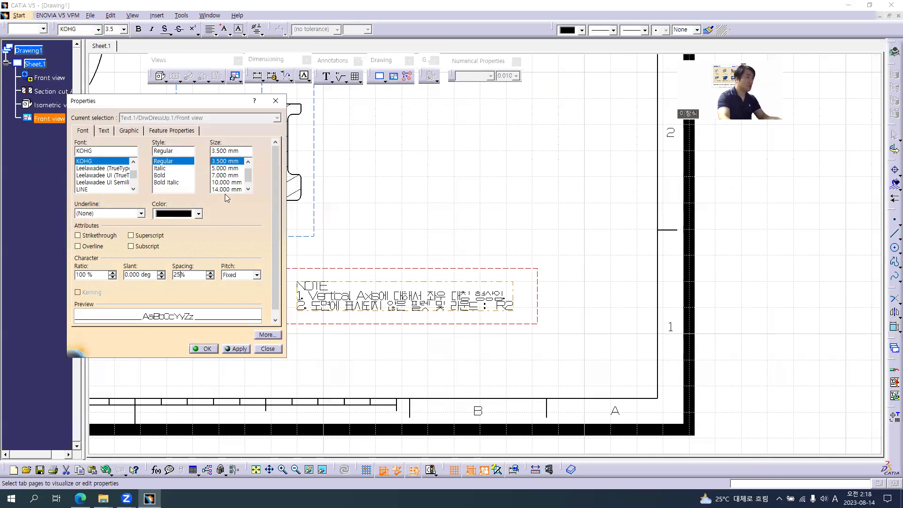
left_click(219, 168)
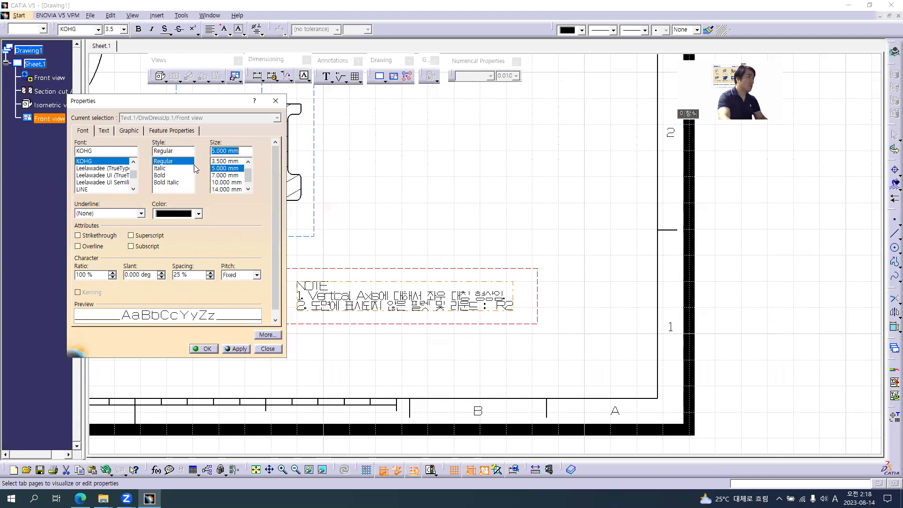
Give the NOTE text a Rectangle frame and a line spacing of 2 mm.
left_click(104, 131)
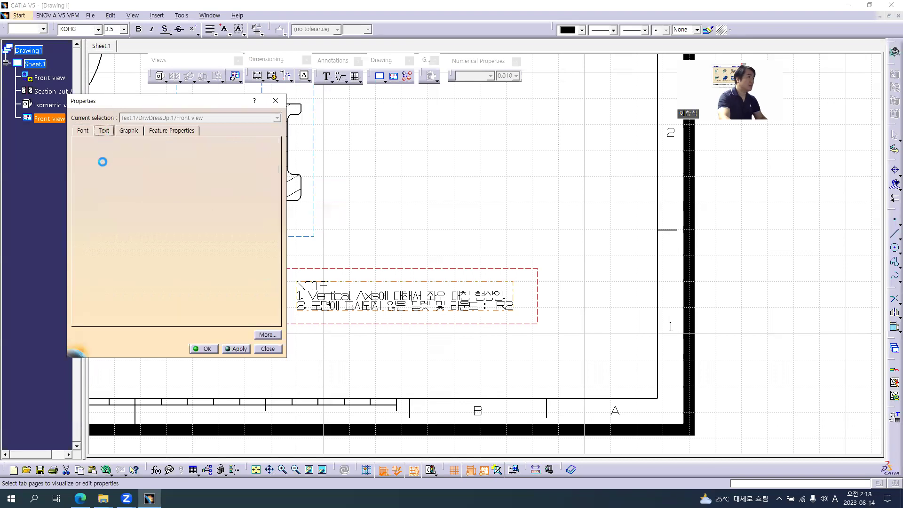
left_click(103, 153)
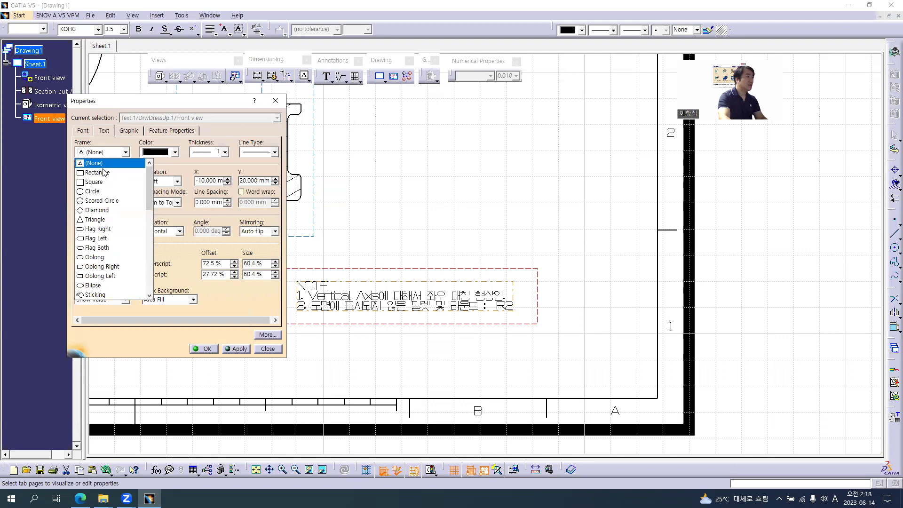
left_click(105, 172)
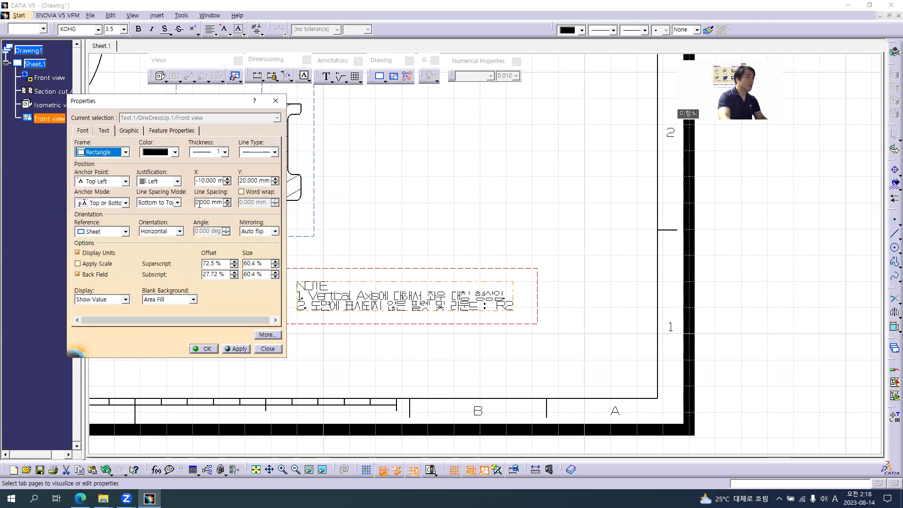
left_click_drag(198, 202, 189, 204)
type("2")
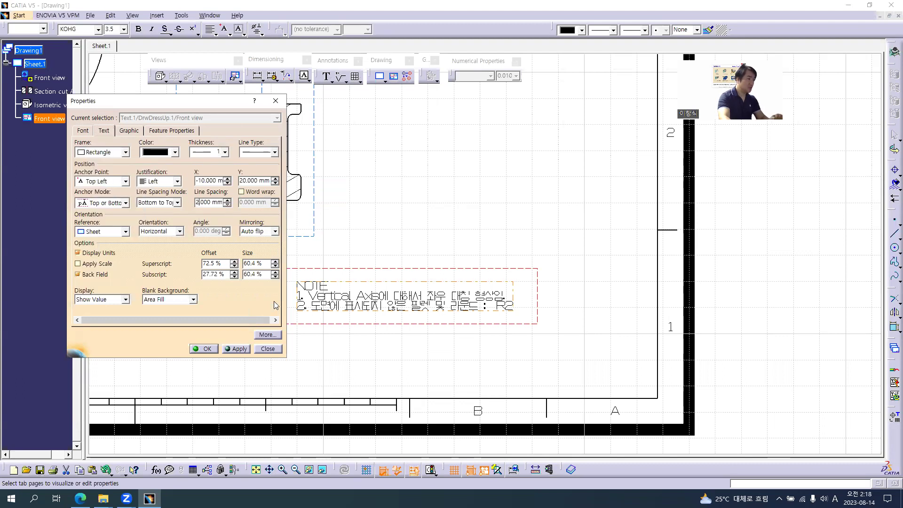
Apply the NOTE text's frame settings, compare it with the reference PDF, and set its font size to 4 mm.
left_click(237, 349)
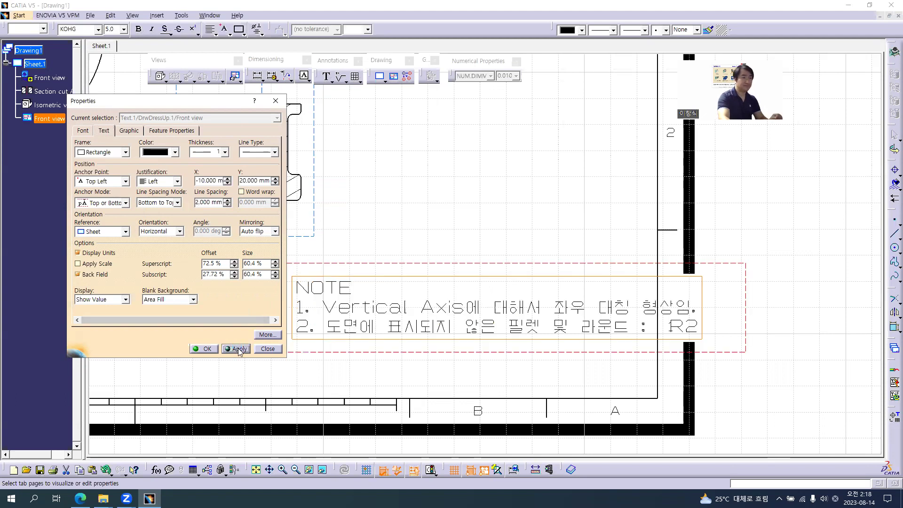
key("alt+Tab")
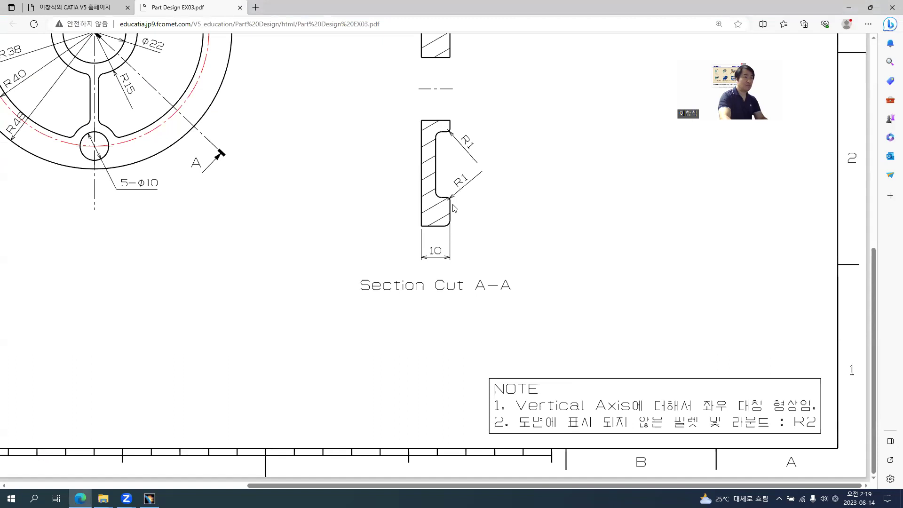
key("alt+Tab")
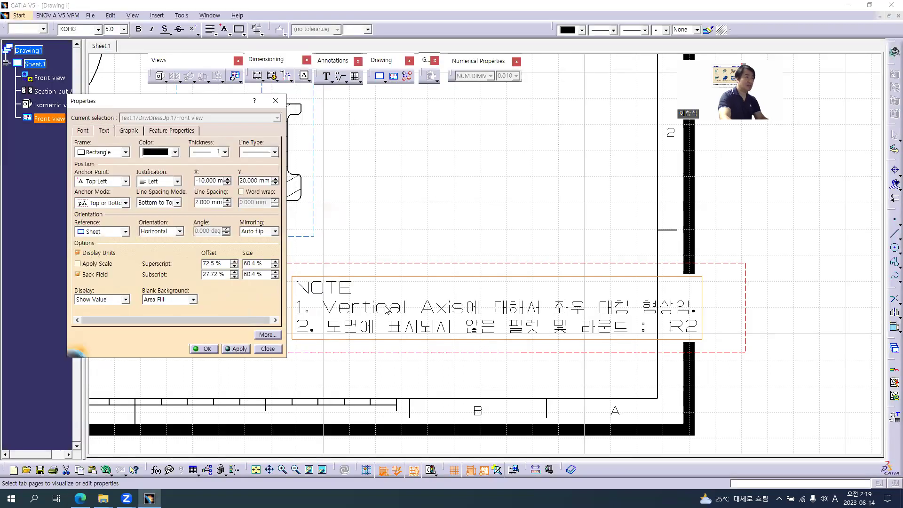
left_click(83, 130)
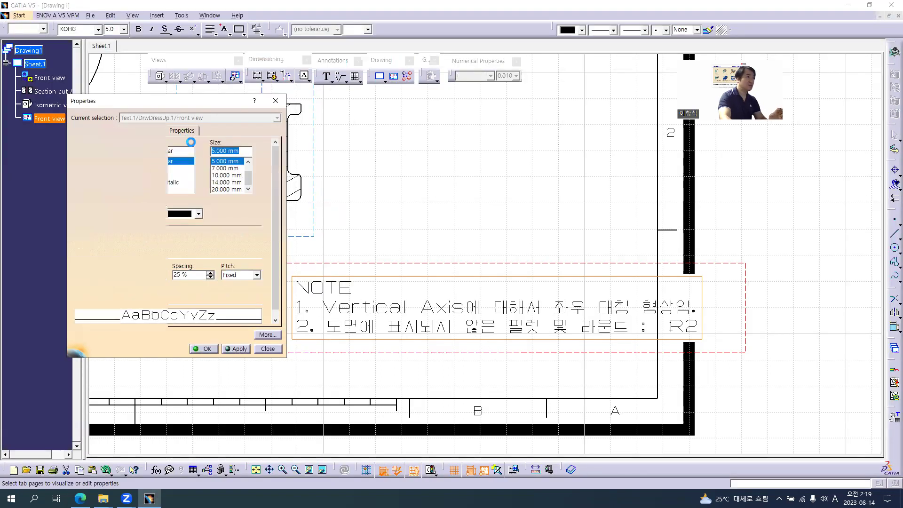
type("4")
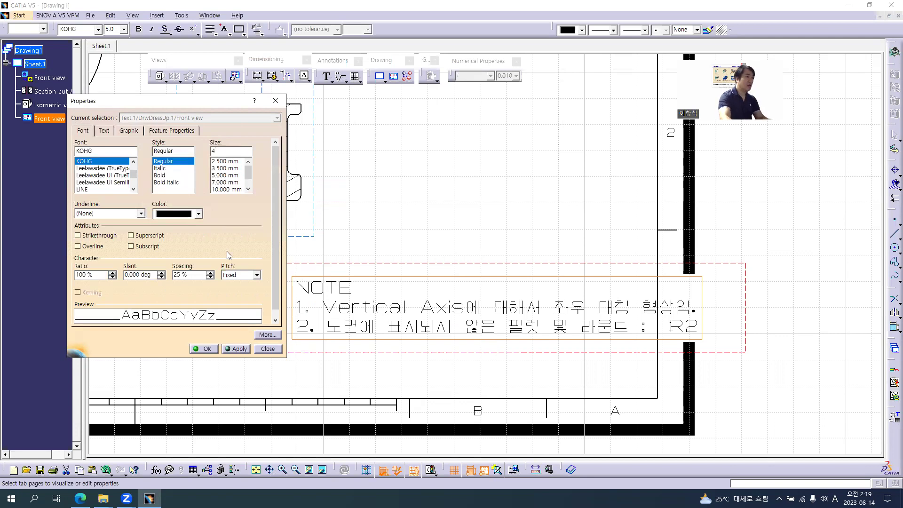
left_click(237, 347)
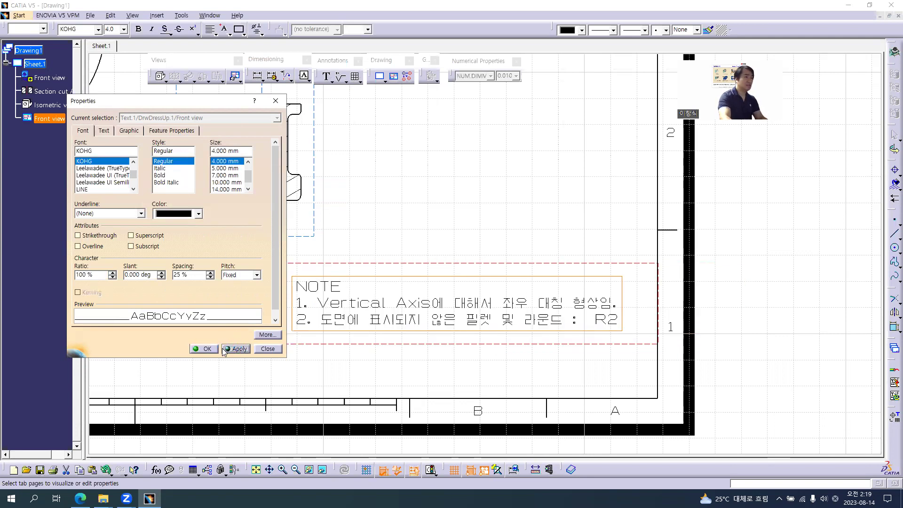
left_click(212, 350)
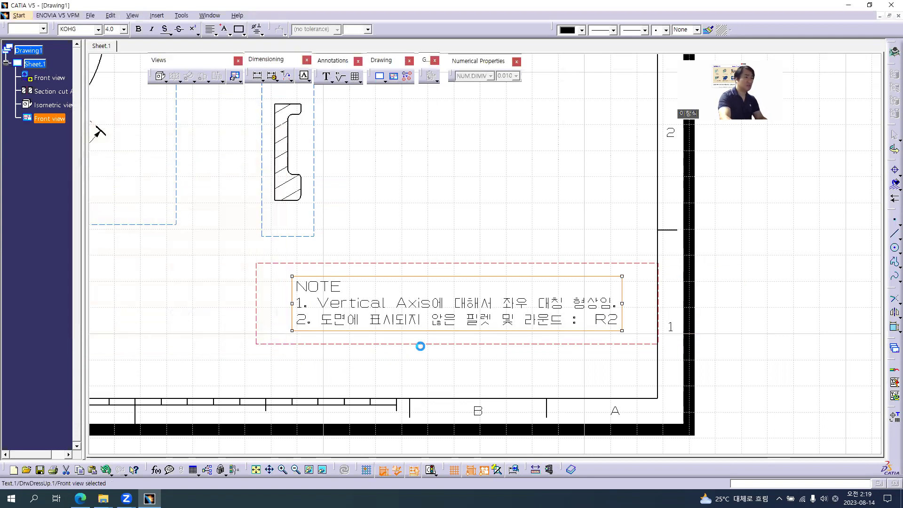
Move the NOTE view down into the lower corner of the sheet, just inside the border.
mouse_move(440, 349)
left_mouse_down()
mouse_move(433, 377)
mouse_move(454, 398)
left_mouse_up()
mouse_move(288, 254)
middle_mouse_down()
mouse_move(478, 262)
mouse_move(524, 306)
mouse_move(477, 281)
middle_mouse_up()
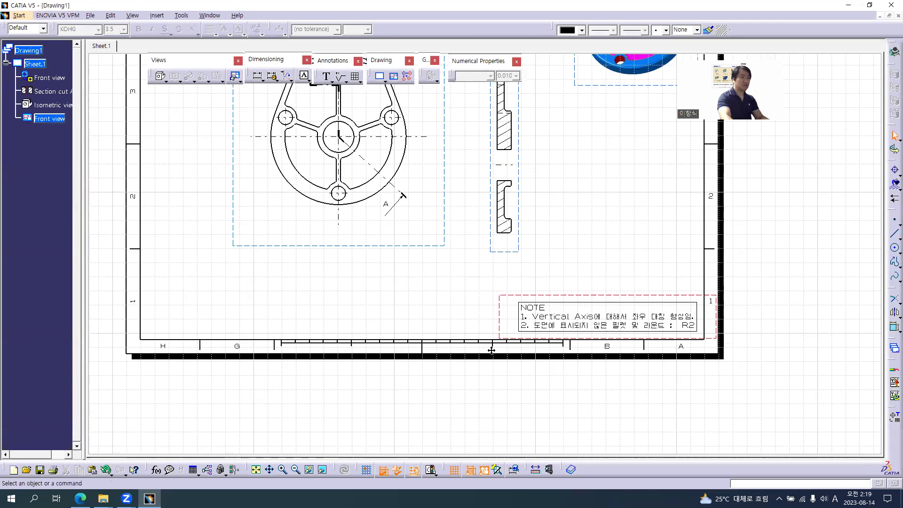
middle_click_drag(491, 349, 475, 318)
Check the section label in the reference PDF, activate the section view, and add the text "Section Cut A-A" beneath it.
key("alt+Tab")
scroll(365, 323, "down", 4, "ctrl")
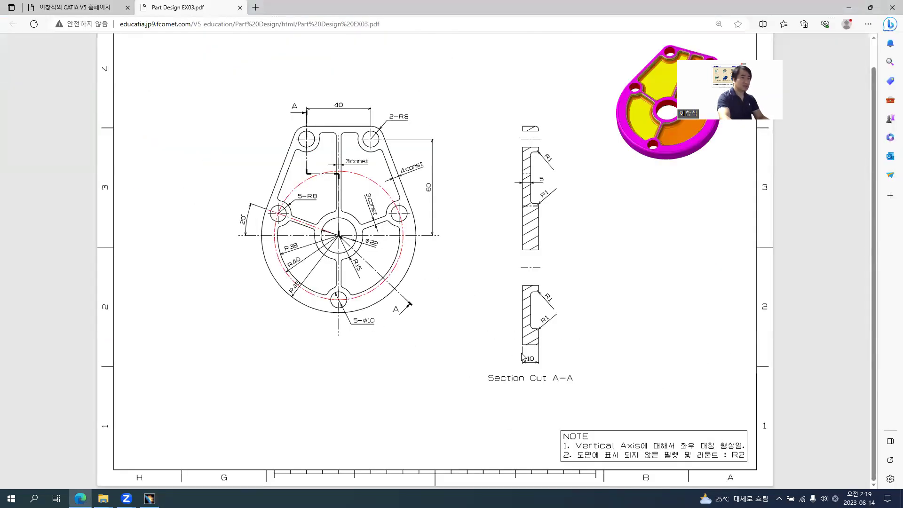
key("alt+Tab")
left_click(507, 326)
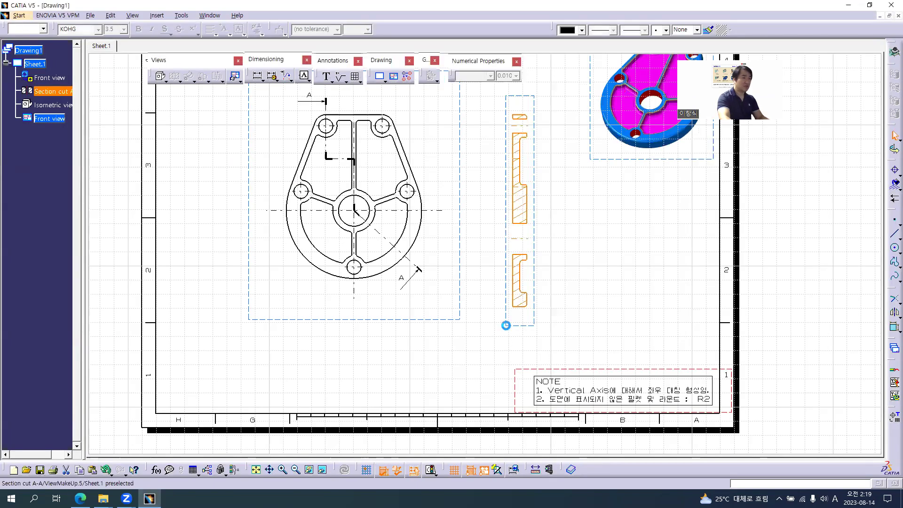
double_click(505, 325)
left_click(326, 76)
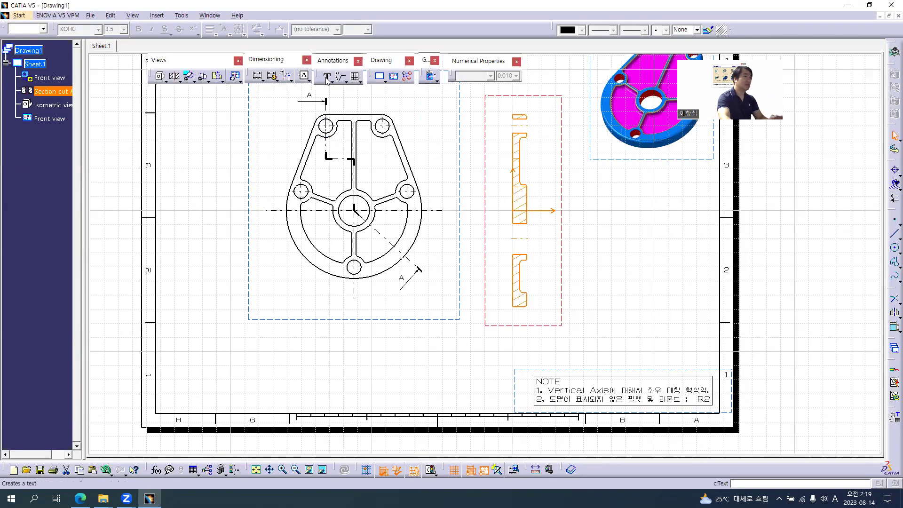
left_click(548, 329)
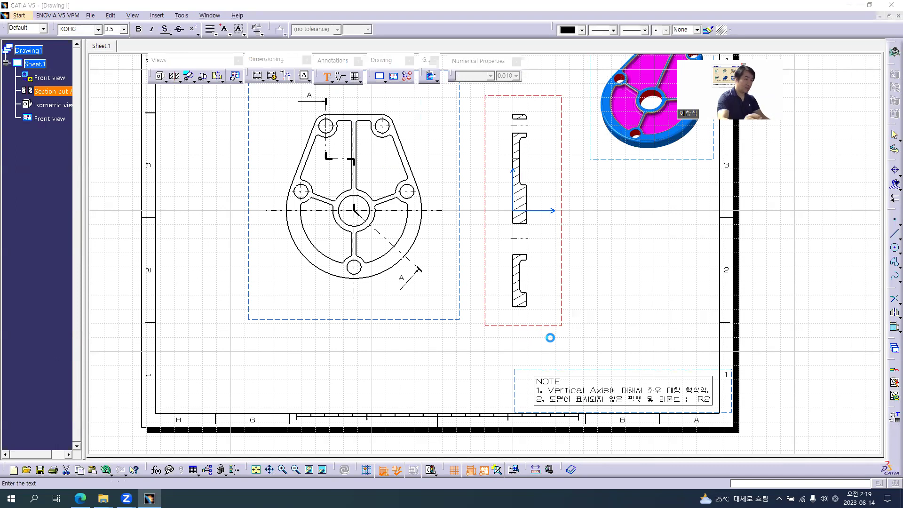
type("Section Cu")
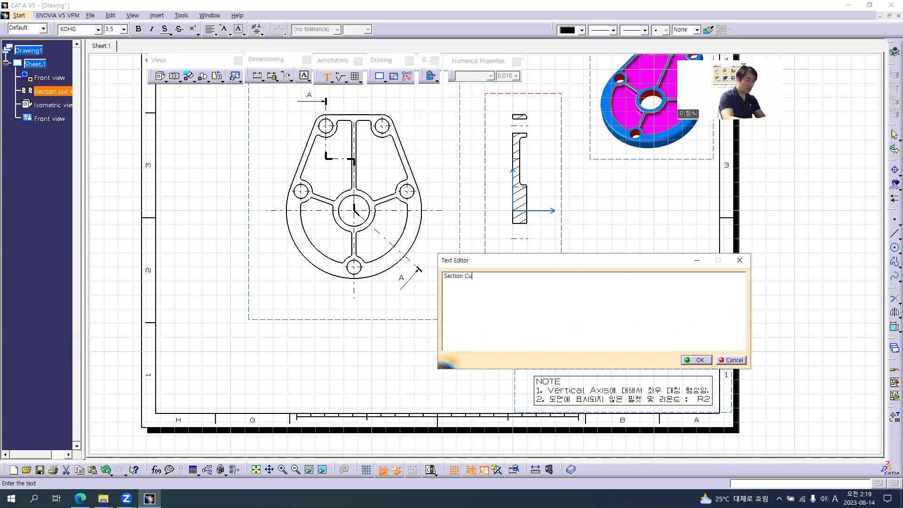
type("t A-A")
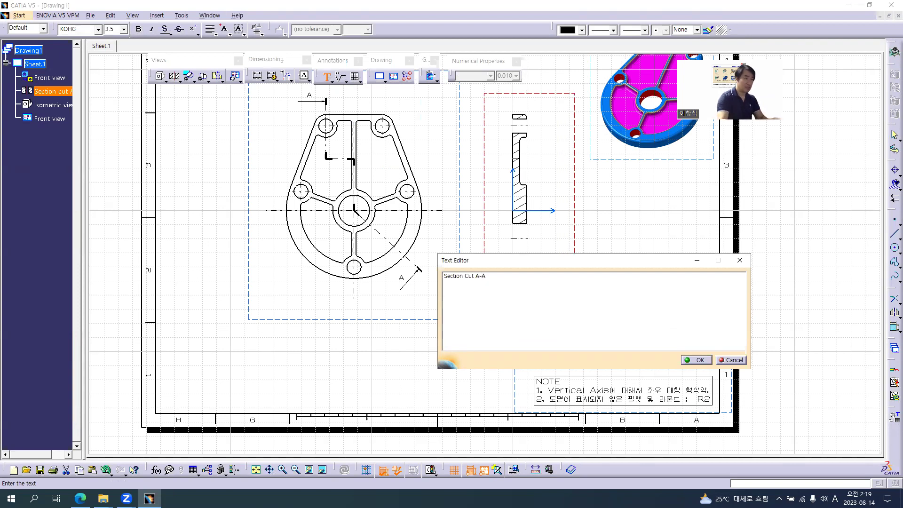
key("Return")
Set the "Section Cut A-A" label's font size to 4 mm, widen its character spacing, and centre it beneath the section view.
key("alt+Return")
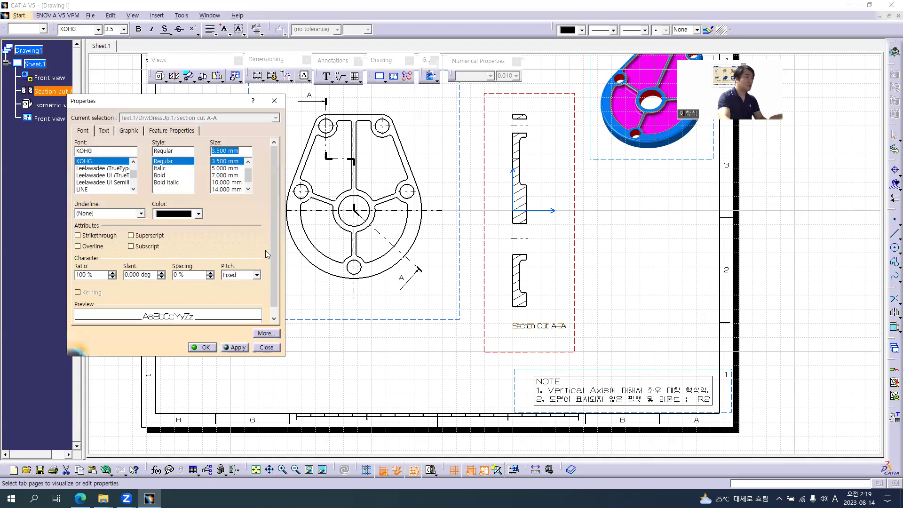
left_click_drag(178, 275, 170, 278)
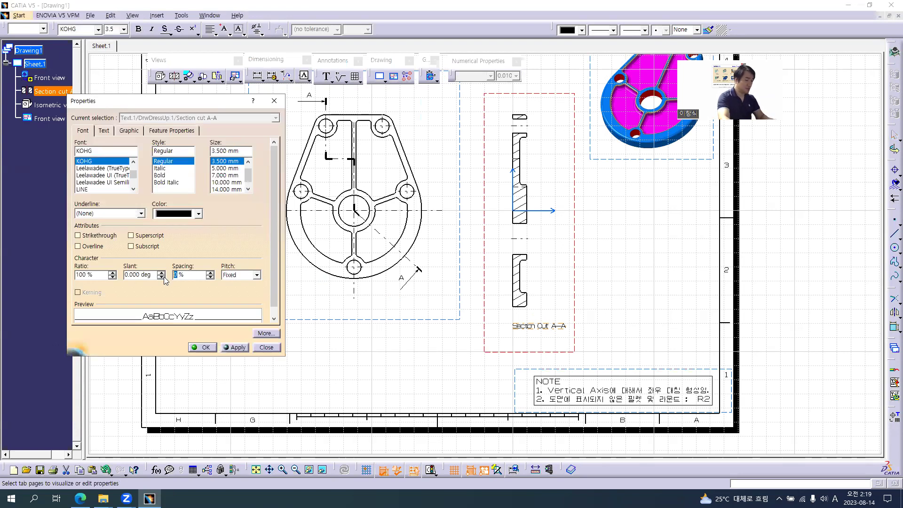
left_click(225, 149)
type("4")
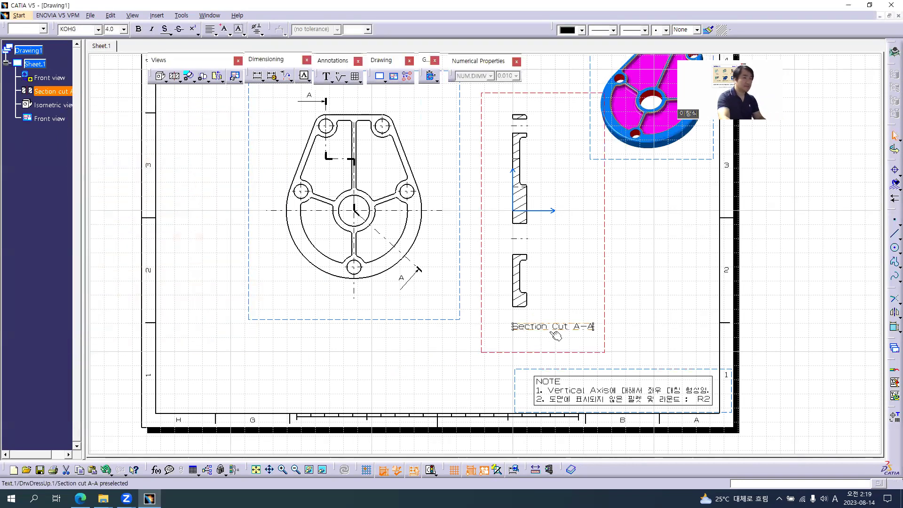
left_click_drag(553, 329, 523, 329)
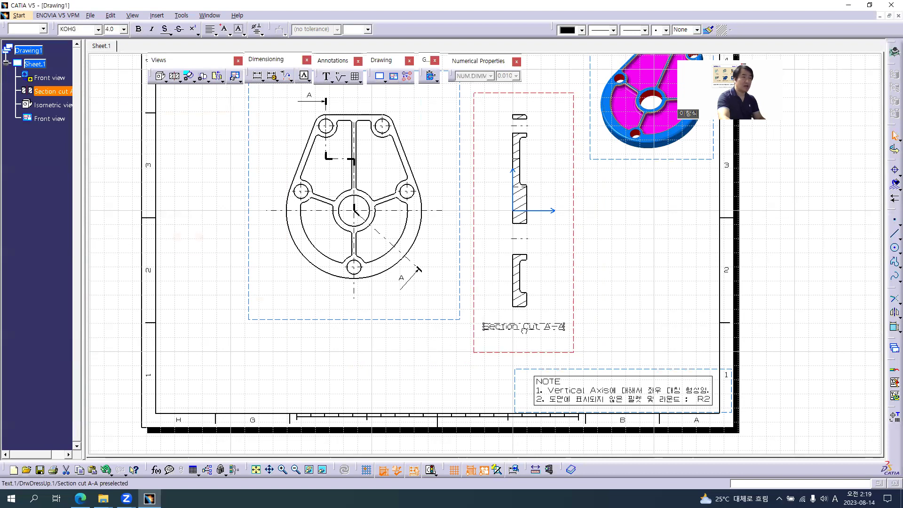
left_click(619, 264)
Activate the main front view, shorten the section callout's arrows, and set its letters to a 4 mm font size.
mouse_move(391, 258)
middle_mouse_down()
mouse_move(484, 334)
mouse_move(496, 301)
mouse_move(493, 309)
middle_mouse_up()
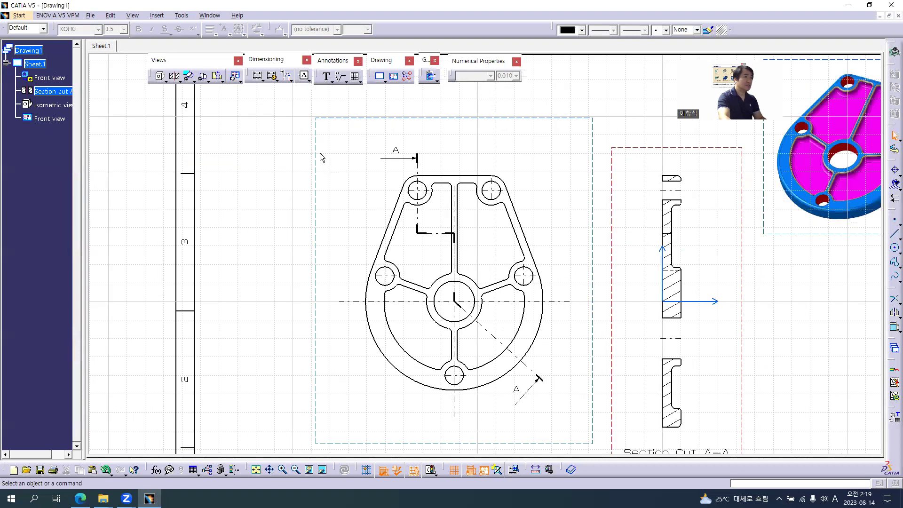
double_click(318, 147)
left_click(423, 233)
key("alt+Return")
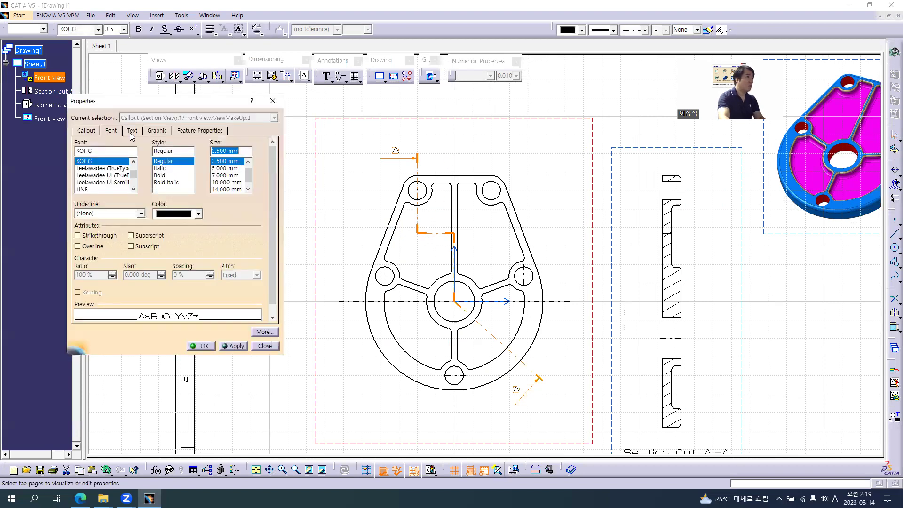
left_click(92, 130)
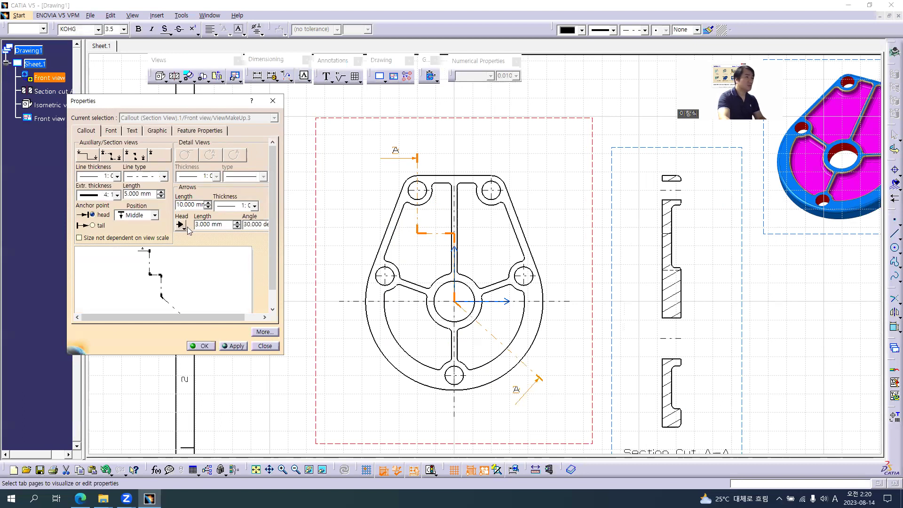
left_click(115, 133)
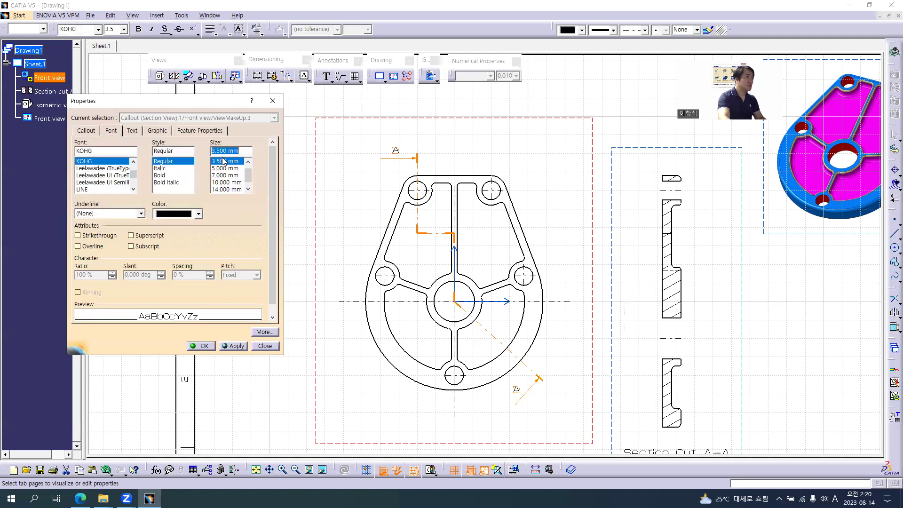
type("4")
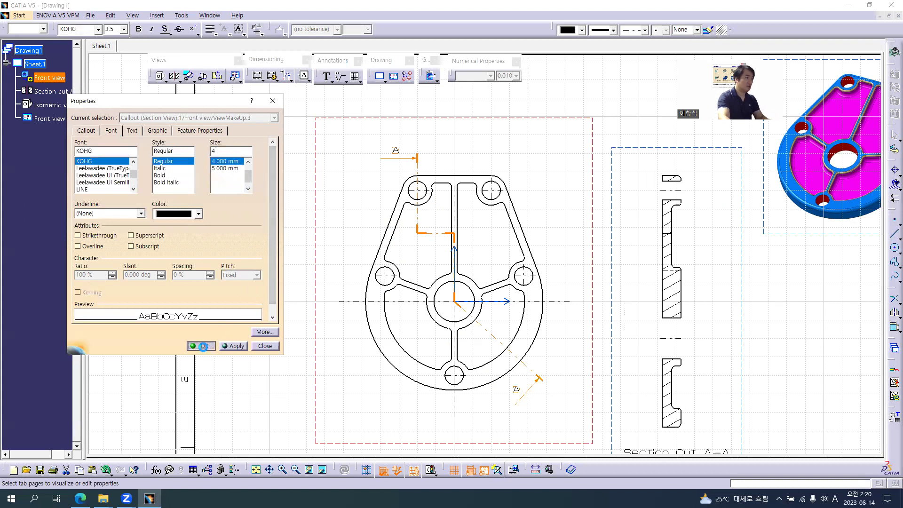
left_click(204, 346)
Move both section callout letters A closer to their shortened arrows.
left_click(396, 150)
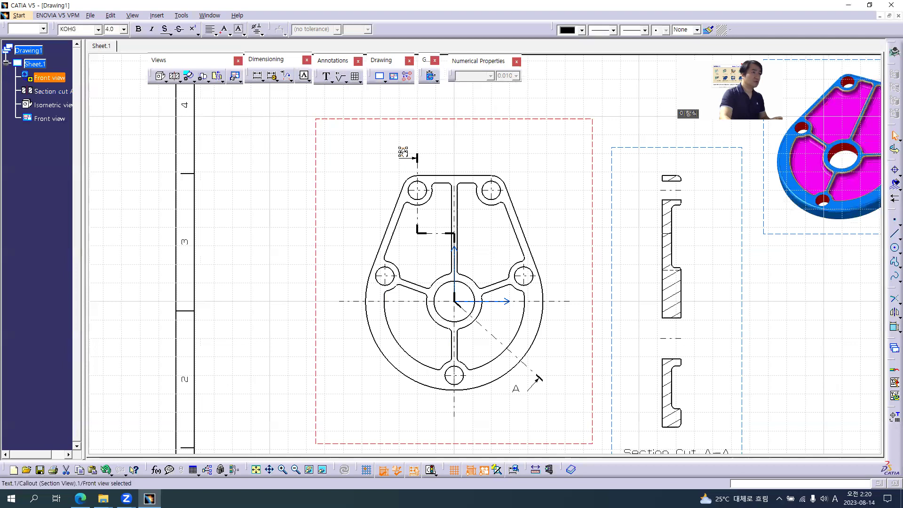
left_click(516, 389)
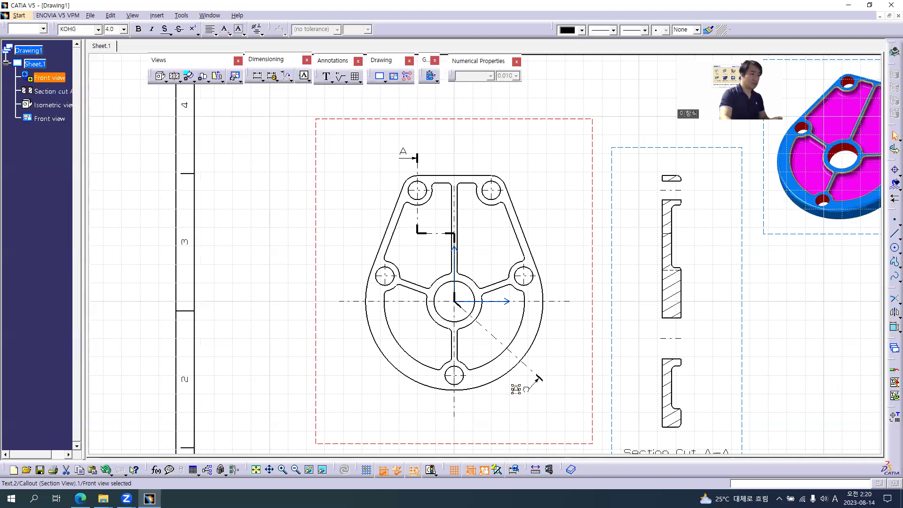
left_click(615, 200)
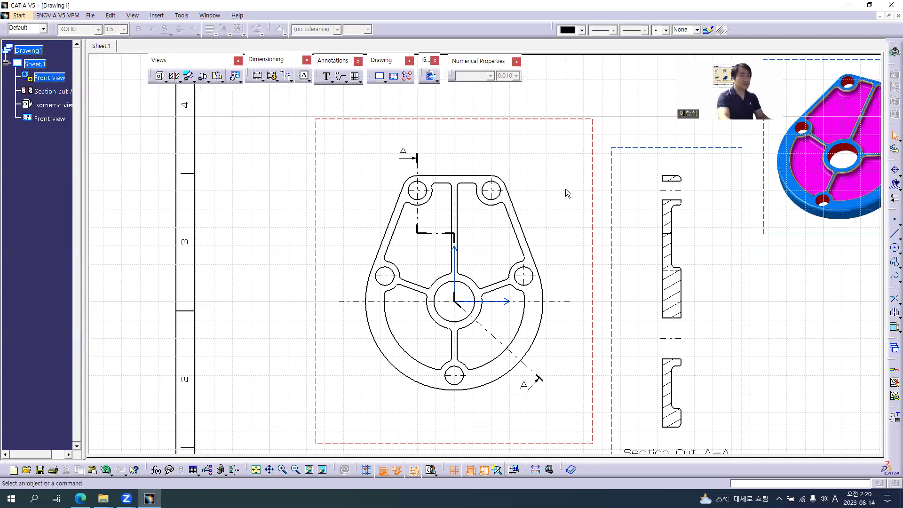
Consult the reference PDF's front view dimensions and dimension the central hole's diameter.
middle_click_drag(419, 269, 420, 267, "ctrl")
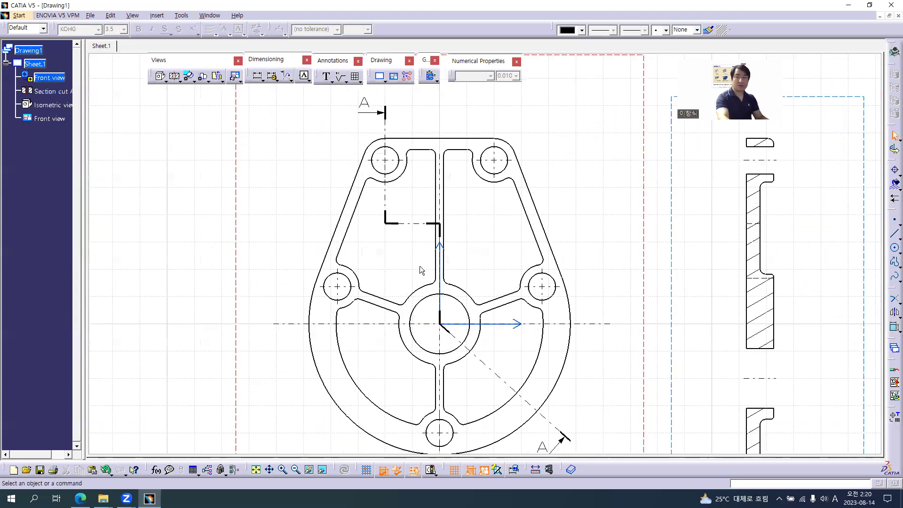
key("alt+Tab")
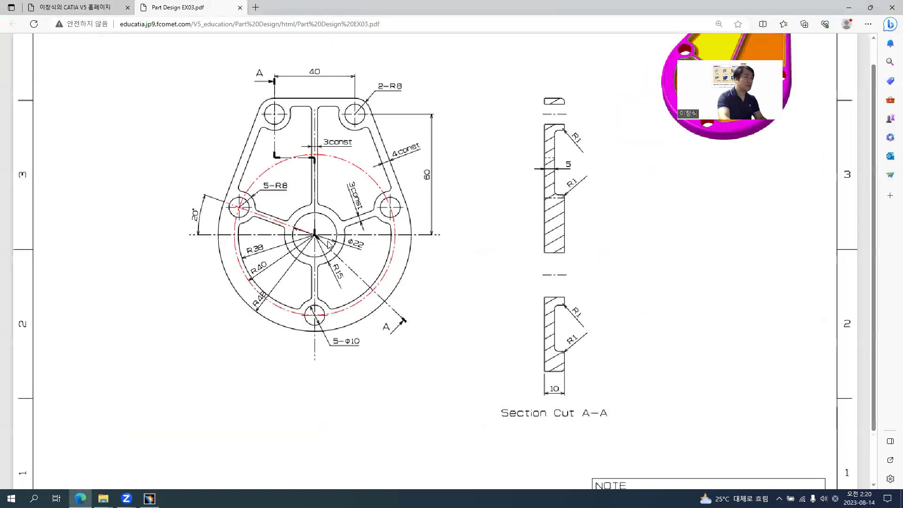
scroll(331, 245, "up", 2, "ctrl")
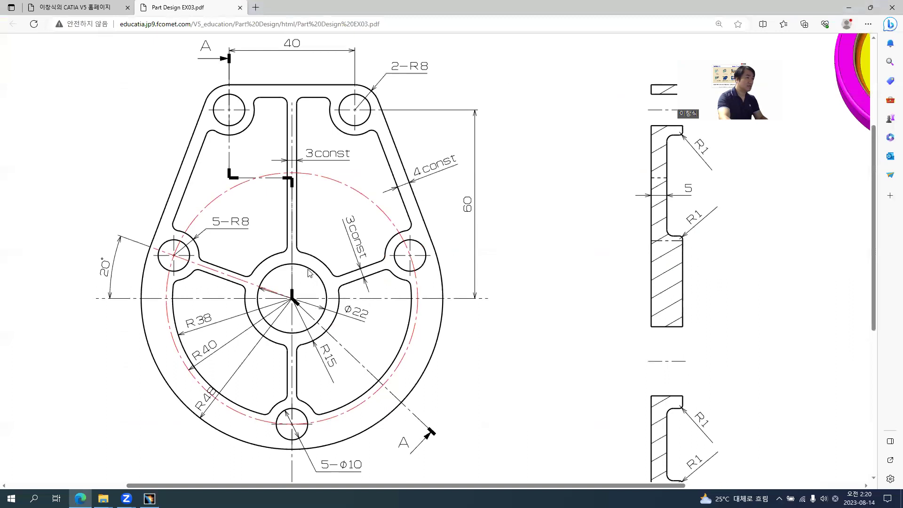
key("alt+Tab")
left_click(258, 76)
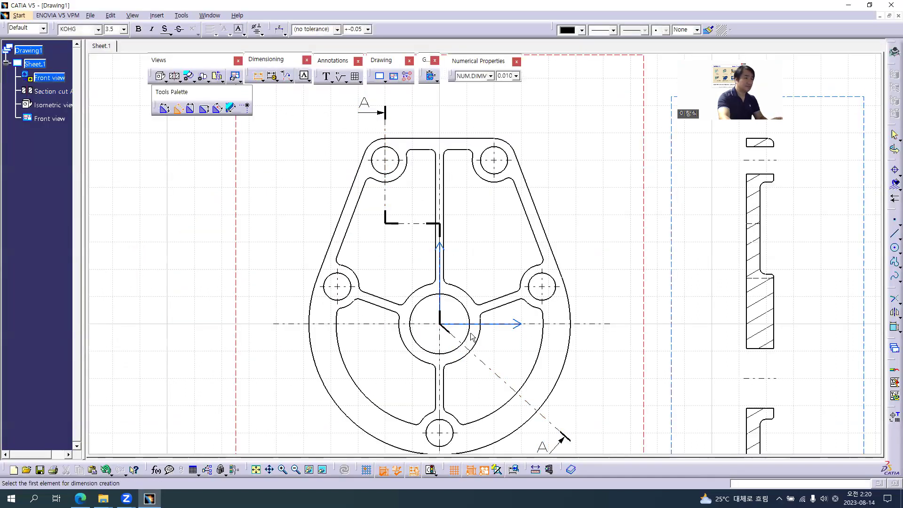
mouse_move(508, 336)
middle_mouse_down()
mouse_move(530, 297)
mouse_move(526, 282)
middle_mouse_up()
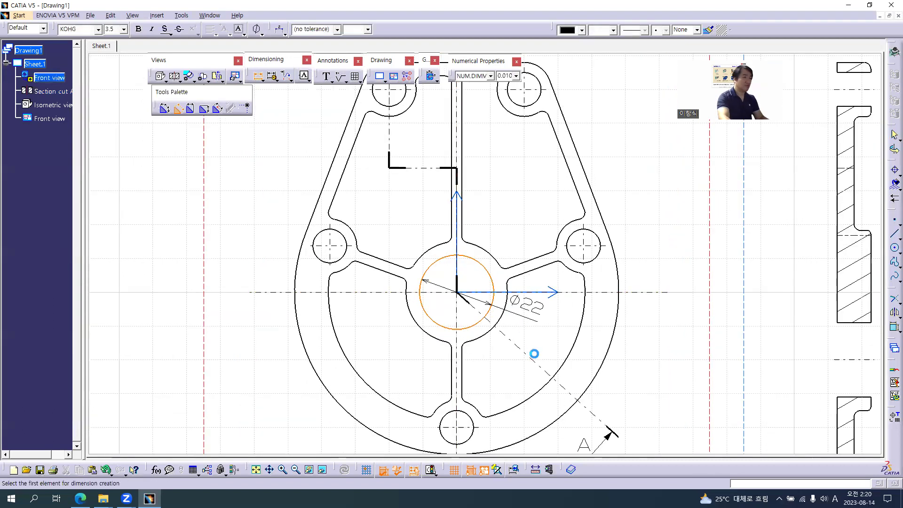
Check the reference PDF and dimension the outer arc around the central hole as a Radius Center dimension.
key("alt+Tab")
key("alt+Tab")
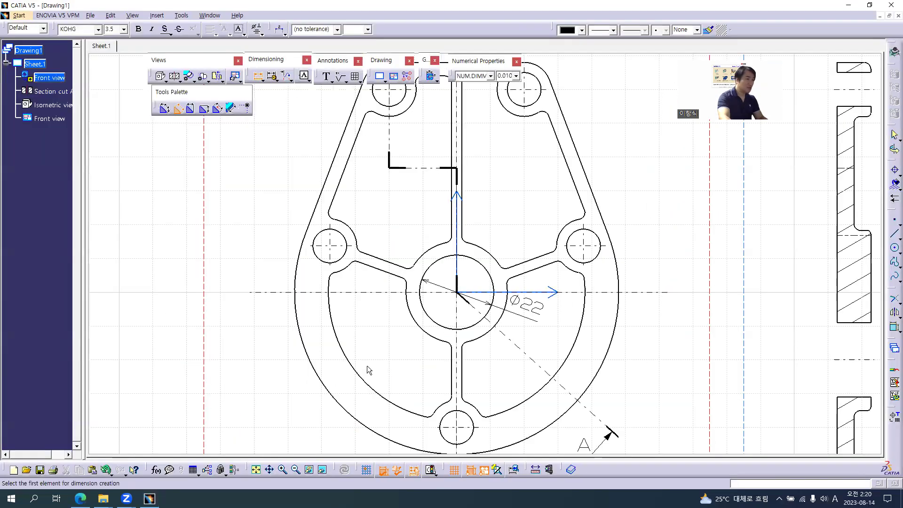
right_click(481, 357)
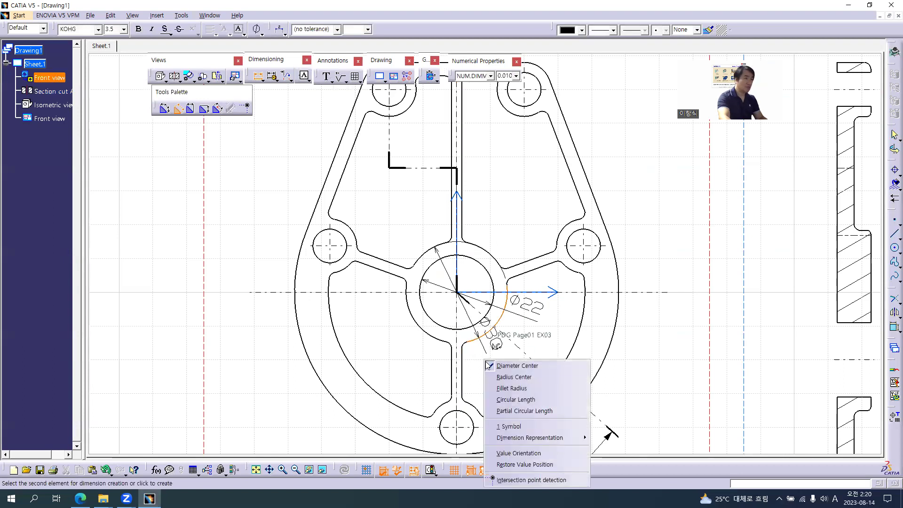
left_click(505, 375)
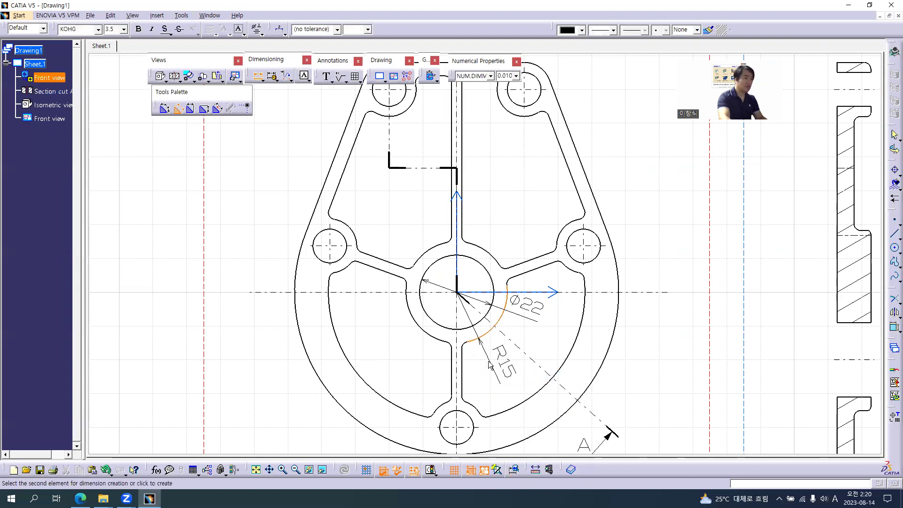
left_click(487, 360)
middle_click_drag(502, 336, 541, 295)
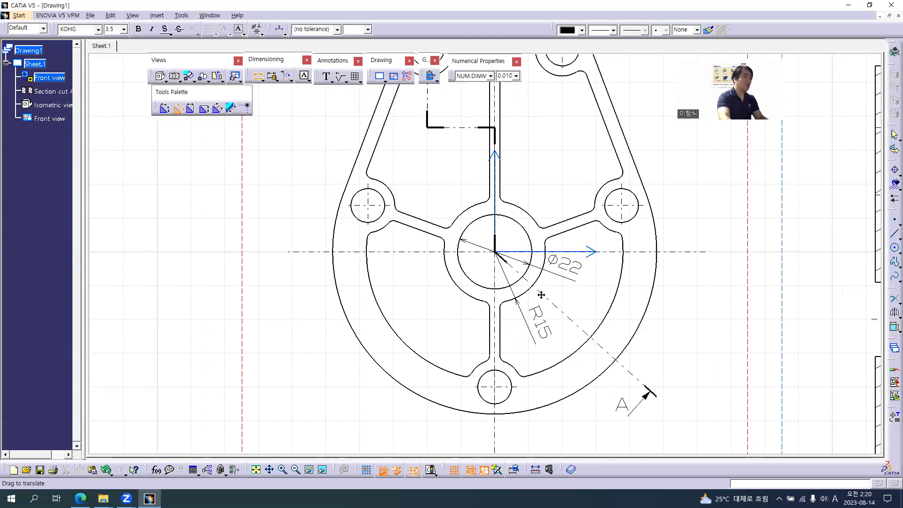
Check the reference PDF and dimension the radius of the lower-left pocket's large outer arc in the front view.
key("alt+Tab")
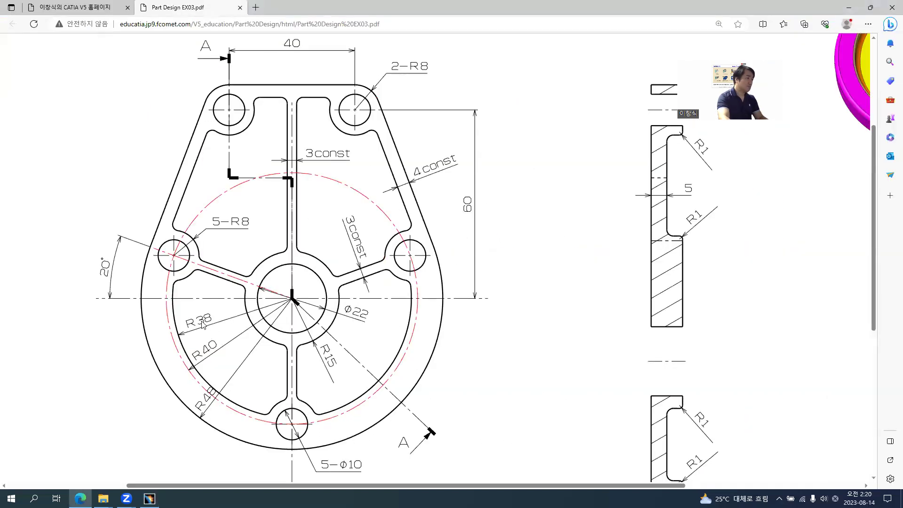
key("alt+Tab")
left_click(374, 293)
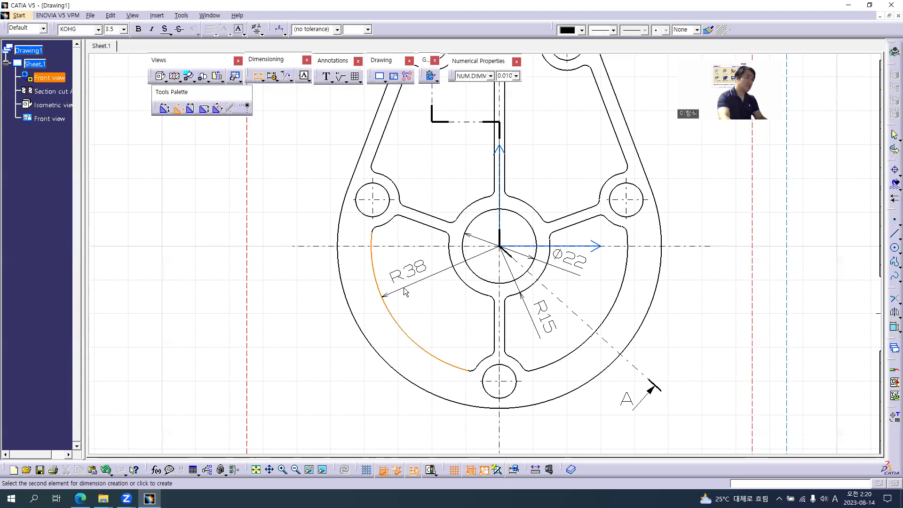
left_click(404, 290)
Check the reference PDF and sketch a circle of about 40 mm radius, centred on the central hole, through the surrounding small holes.
key("alt+Tab")
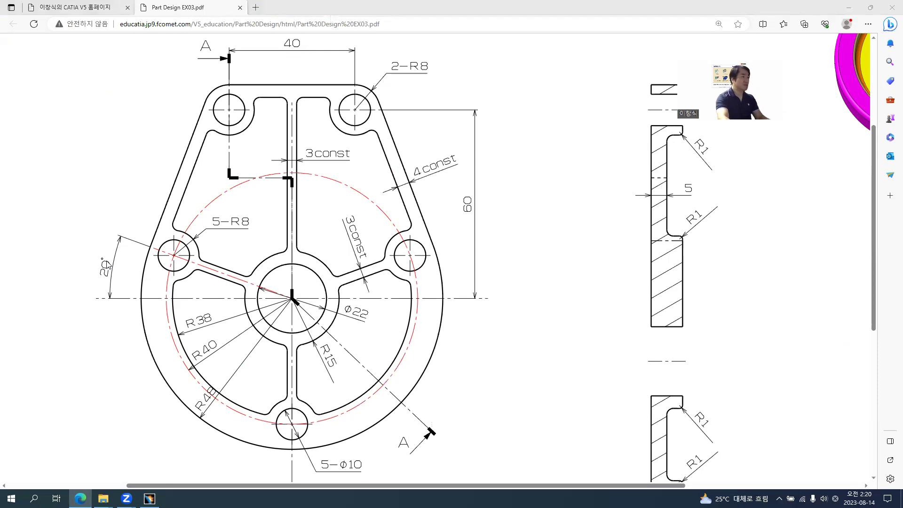
key("alt+Tab")
left_click(894, 247)
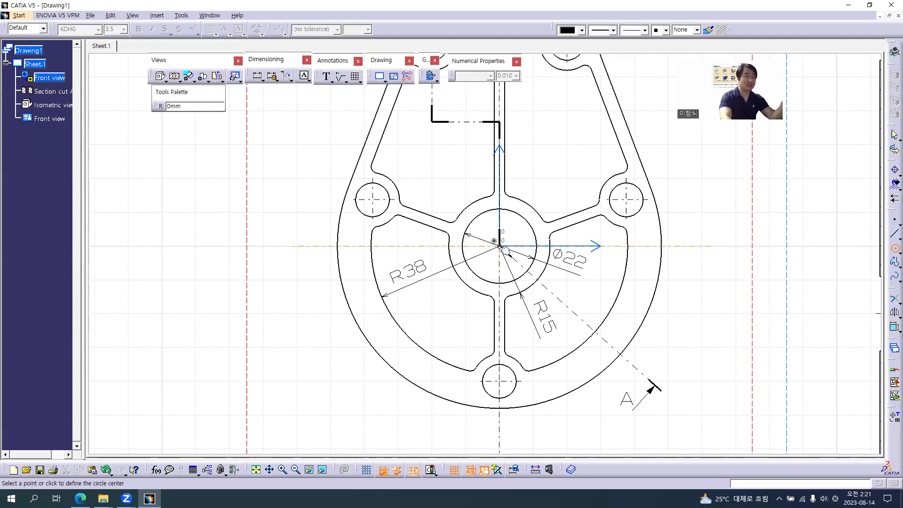
left_click(384, 470)
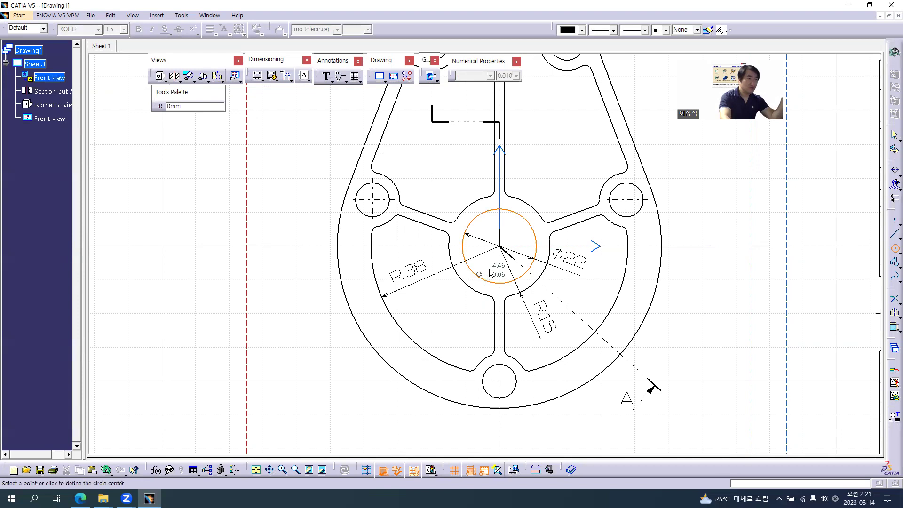
left_click(499, 246)
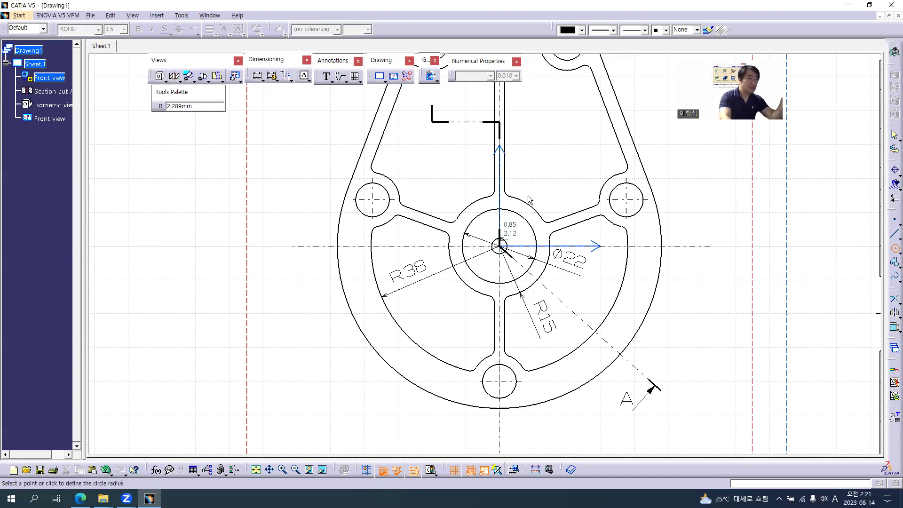
left_click(573, 133)
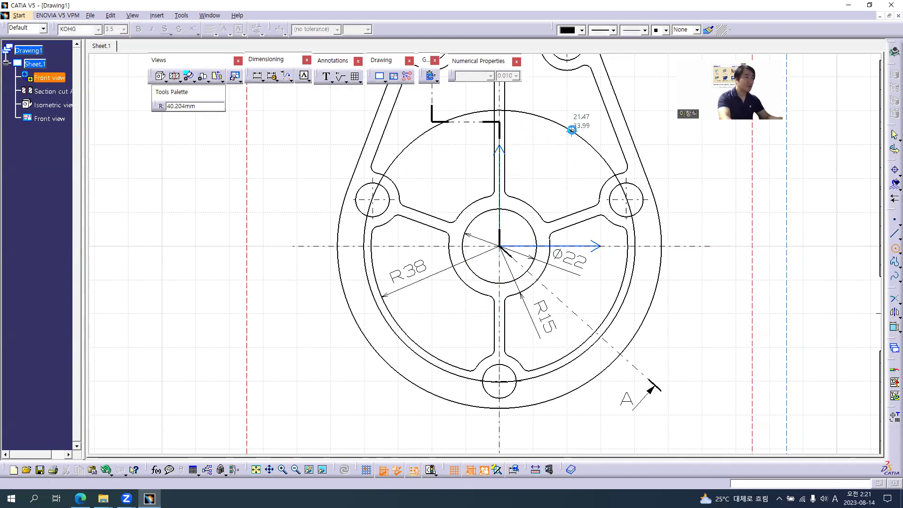
Sketch a line about 47 mm long from the central hole's centre through the left small hole's centre, following the reference PDF.
left_click(895, 234)
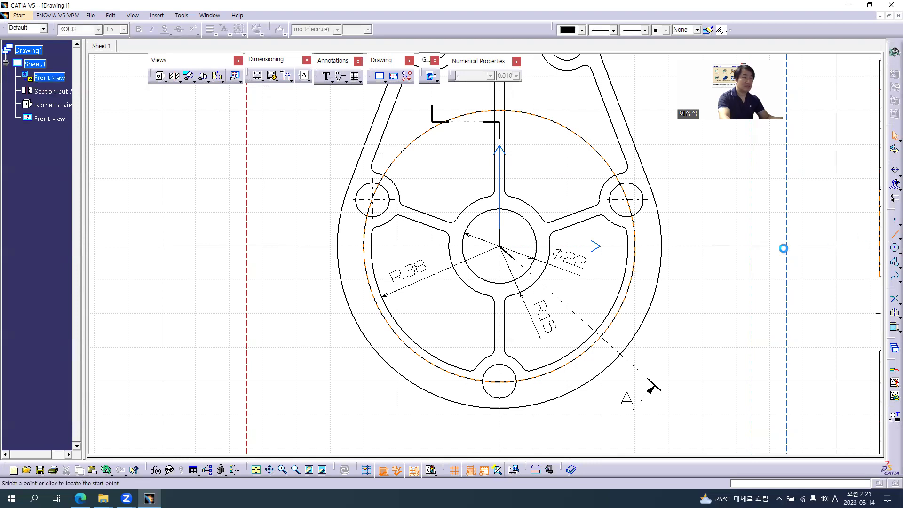
left_click(499, 246)
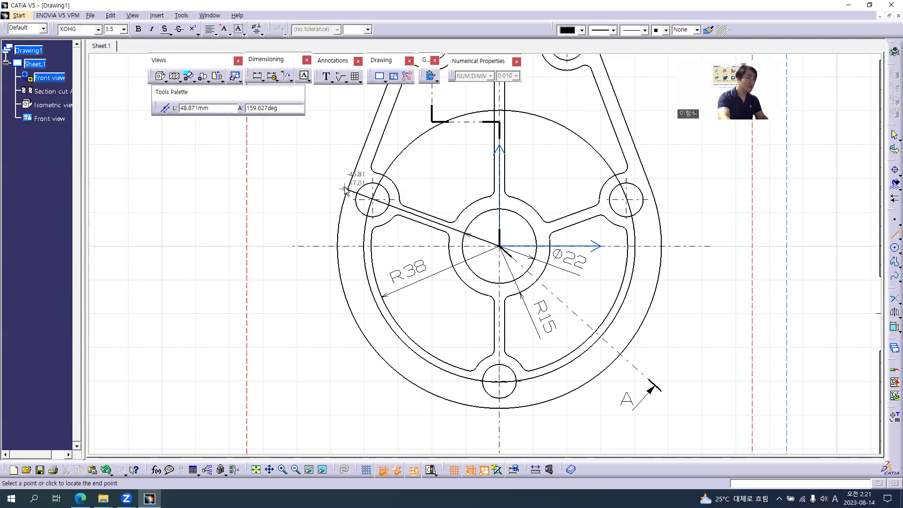
key("alt+Tab")
key("alt+Tab")
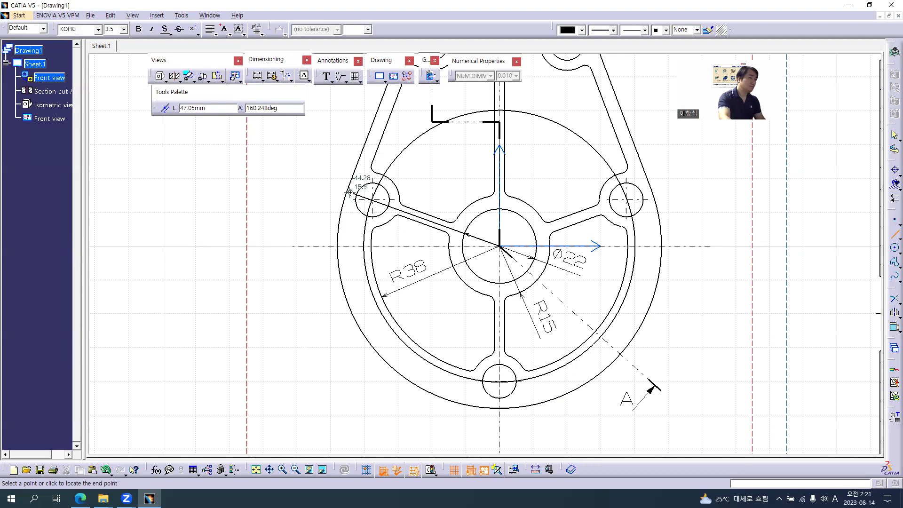
scroll(350, 193, "up", 5)
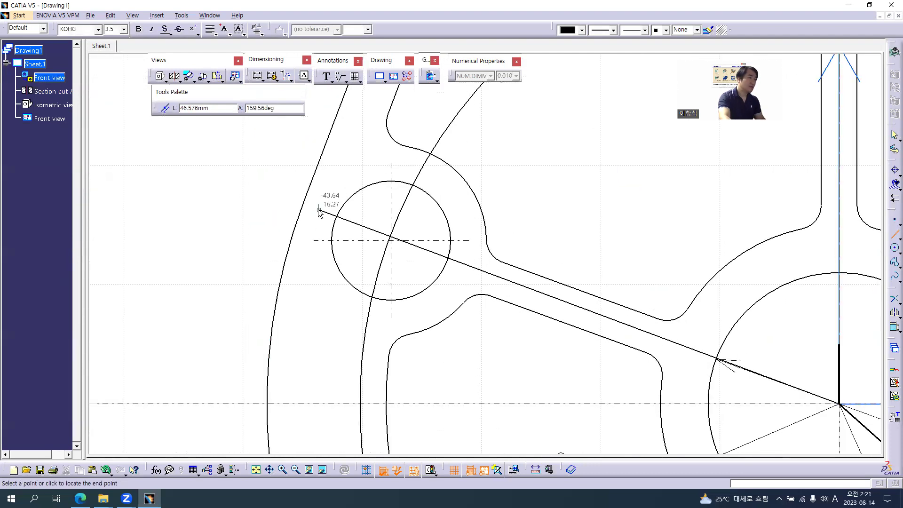
left_click(318, 215)
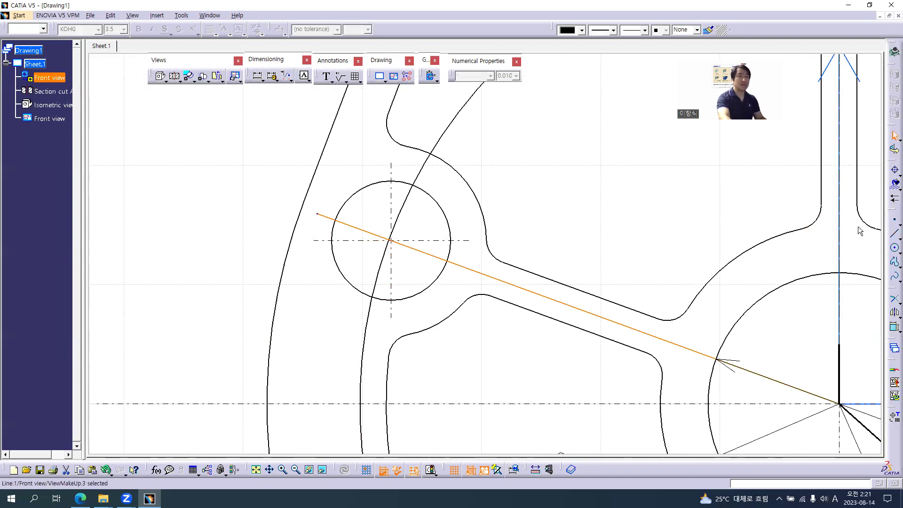
Format the sketched circle and line as thin red dash-dot lines using line type 4.
left_click(407, 202, "ctrl")
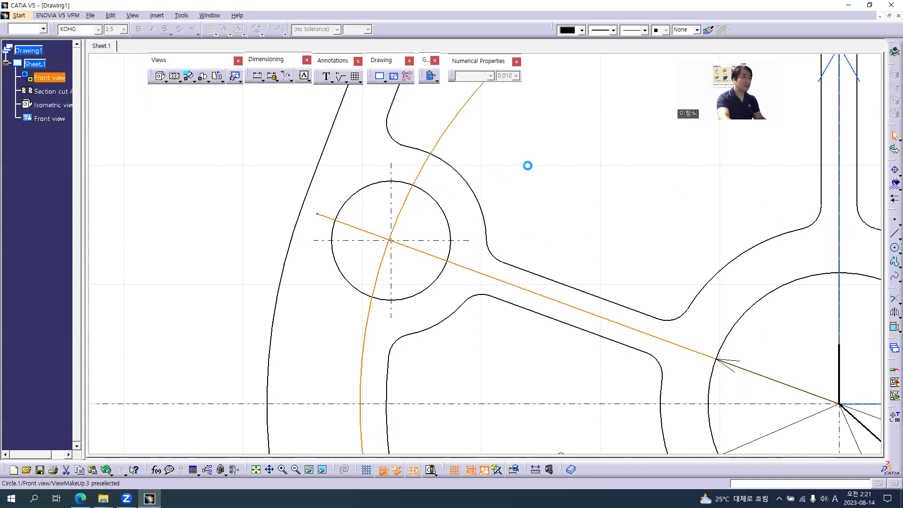
left_click(582, 30)
left_click(580, 105)
left_click(613, 30)
left_click(611, 39)
left_click(645, 30)
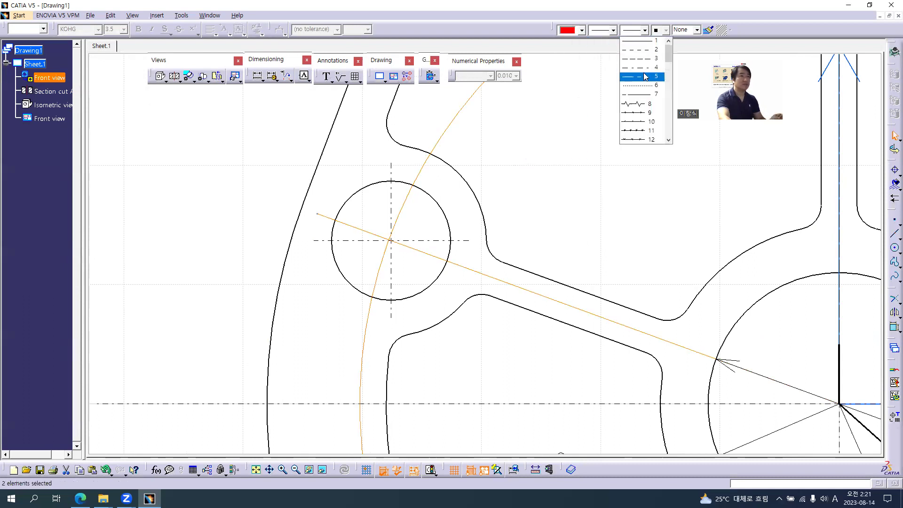
left_click(640, 67)
left_click(605, 155)
Dimension the red hole-centre circle as a radius in the lower-left area of the front view.
middle_click_drag(619, 185, 619, 185)
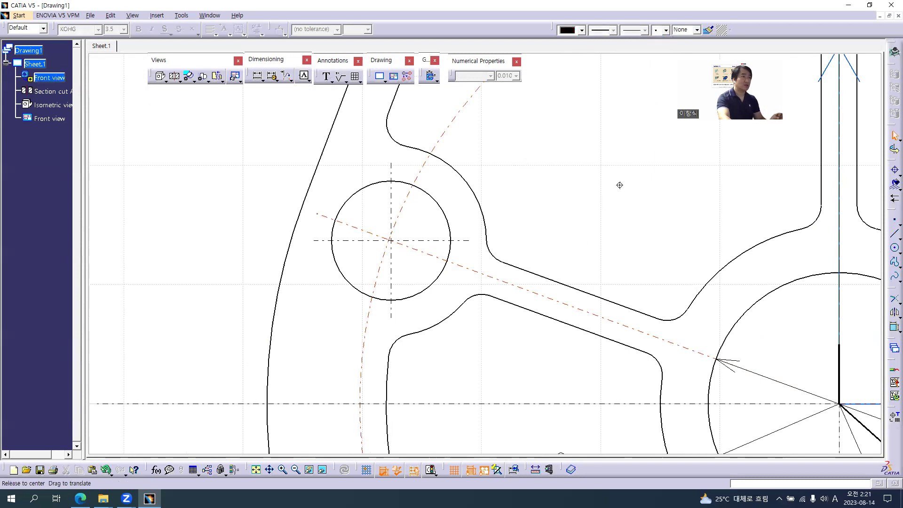
scroll(620, 185, "down", 4)
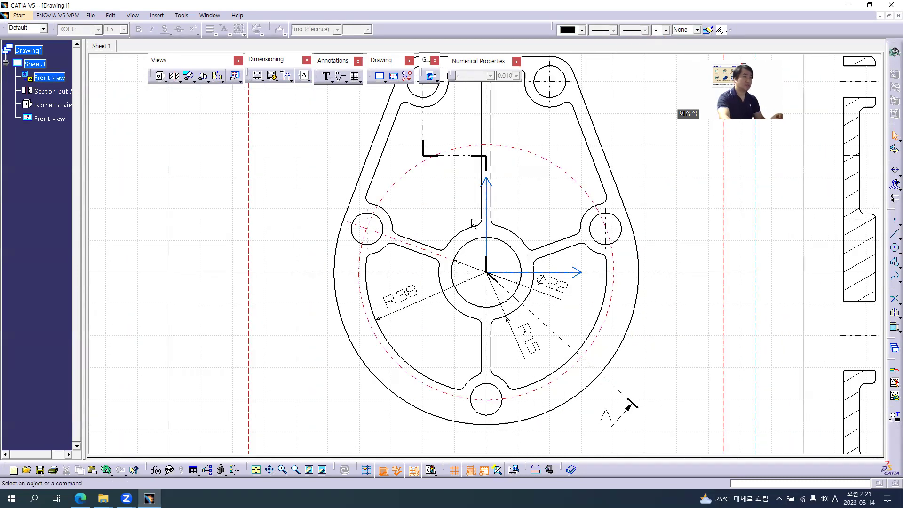
left_click(256, 77)
left_click(382, 343)
right_click(407, 339)
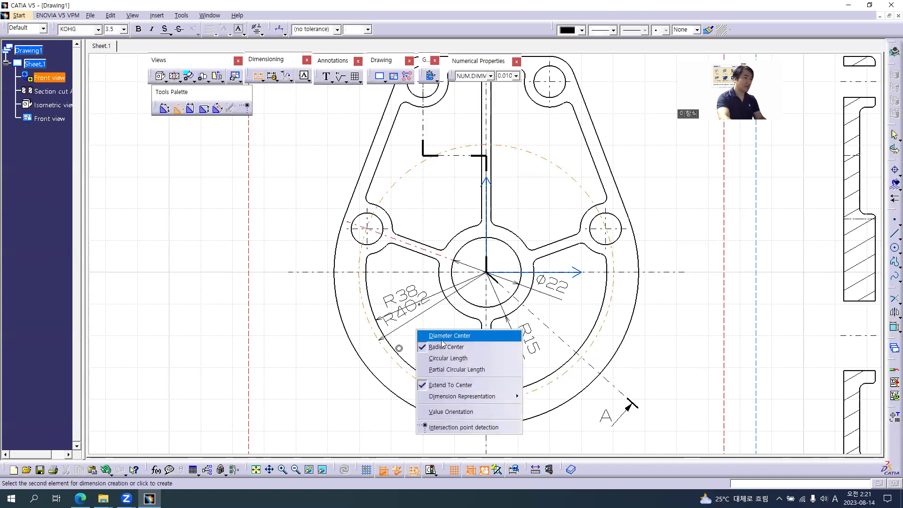
left_click(405, 338)
Consult the reference PDF and dimension the radius of the cover's large outer contour arc.
key("alt+Tab")
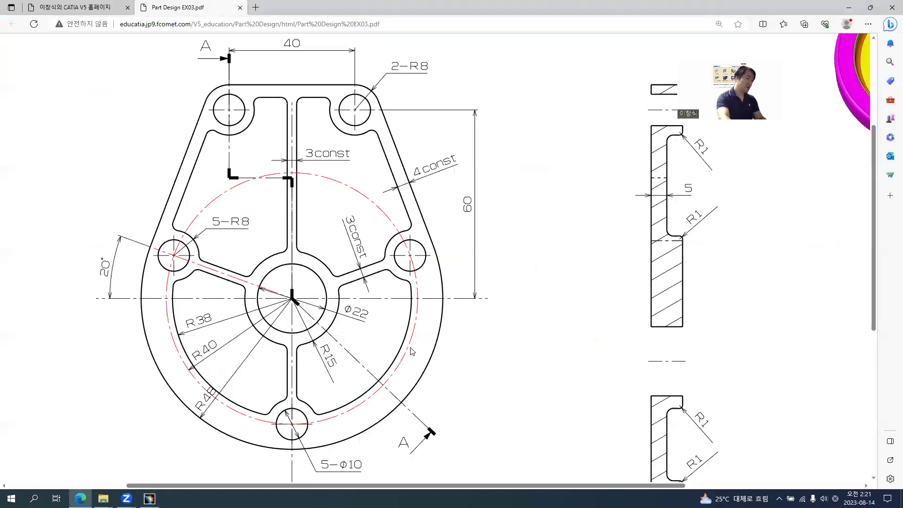
key("alt+Tab")
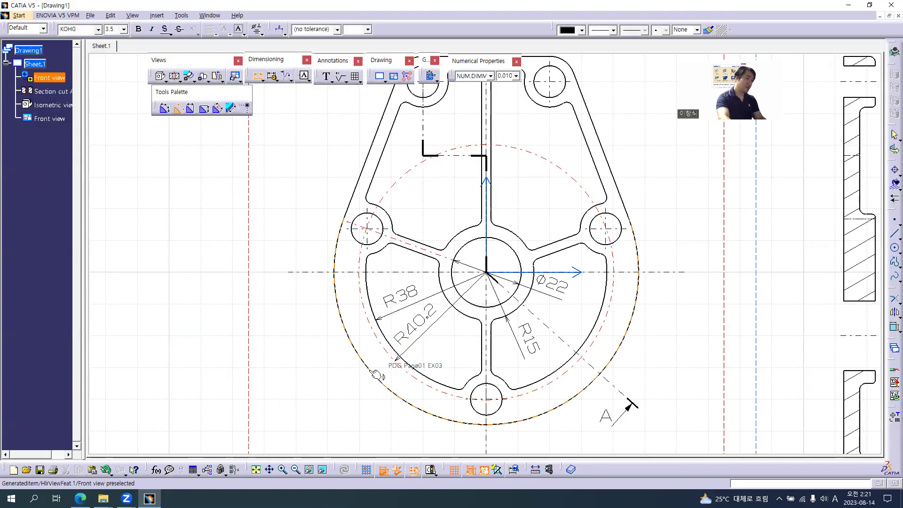
key("alt+Tab")
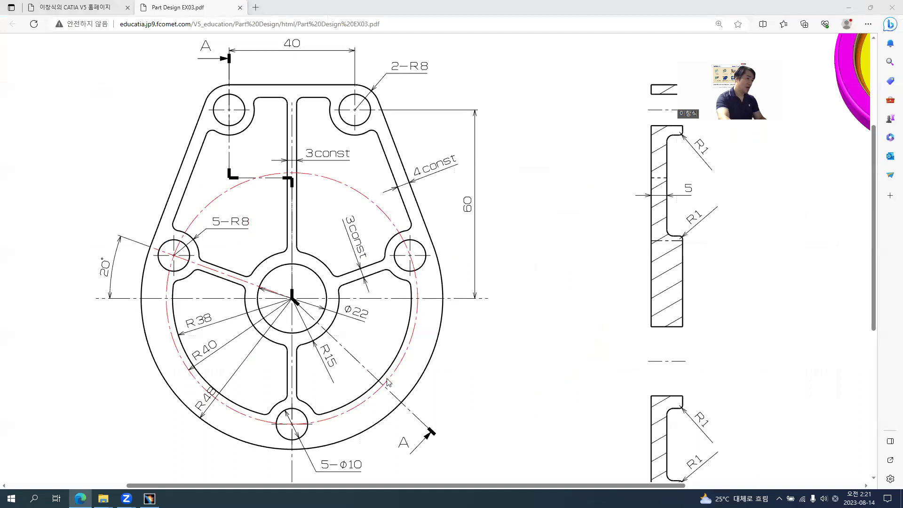
key("alt+Tab")
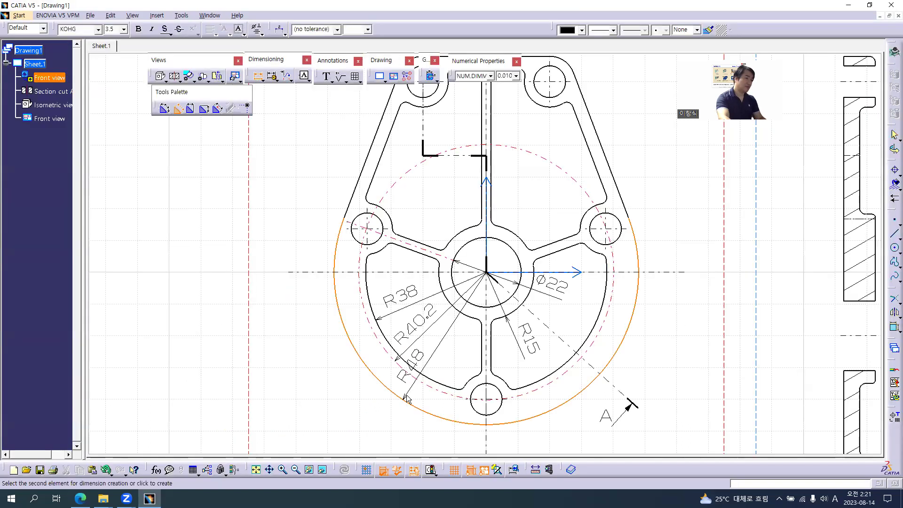
left_click(406, 398)
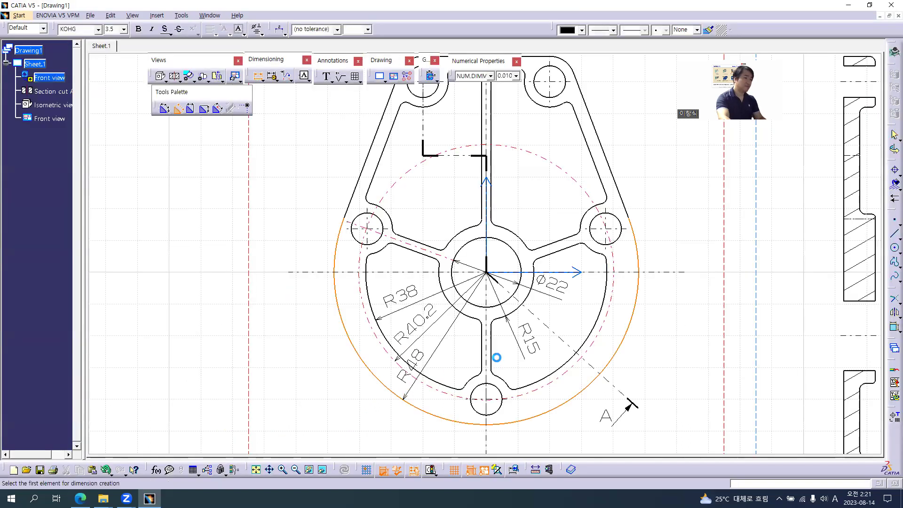
Dimension the angle between the red slanted line and the horizontal centre line, placing it outside the cover's left edge.
left_click(424, 253)
left_click(393, 272)
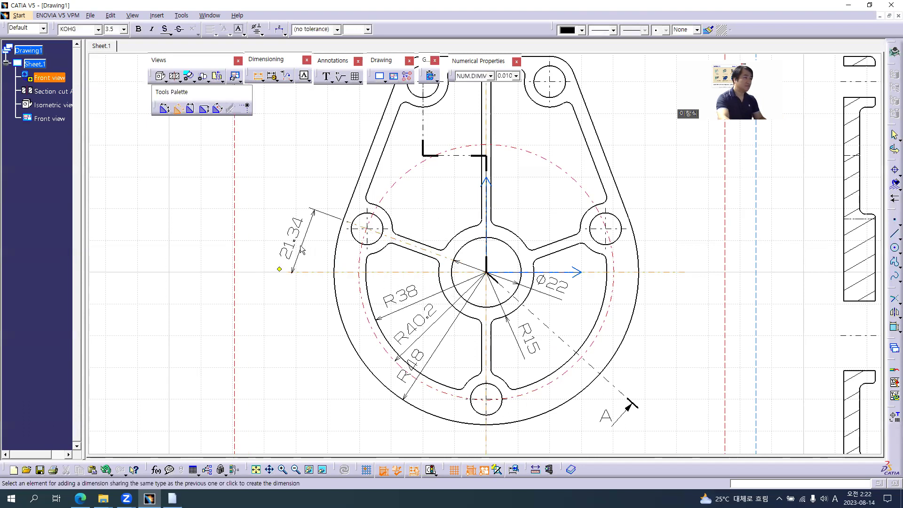
key("alt+Tab")
key("alt+Tab")
right_click(301, 249)
left_click(310, 252)
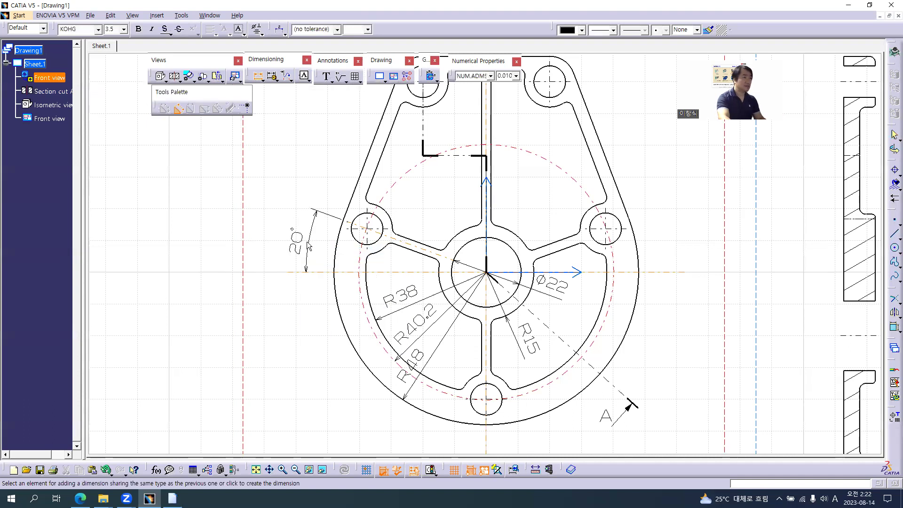
left_click(308, 246)
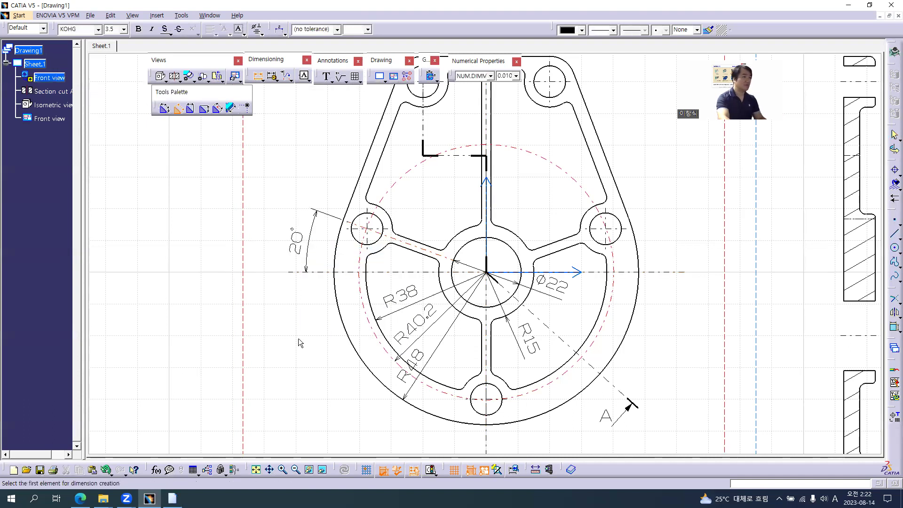
Set the red hole-centre circle's radius dimension to 40 mm by driving the geometry.
left_click(258, 76)
left_click(410, 331)
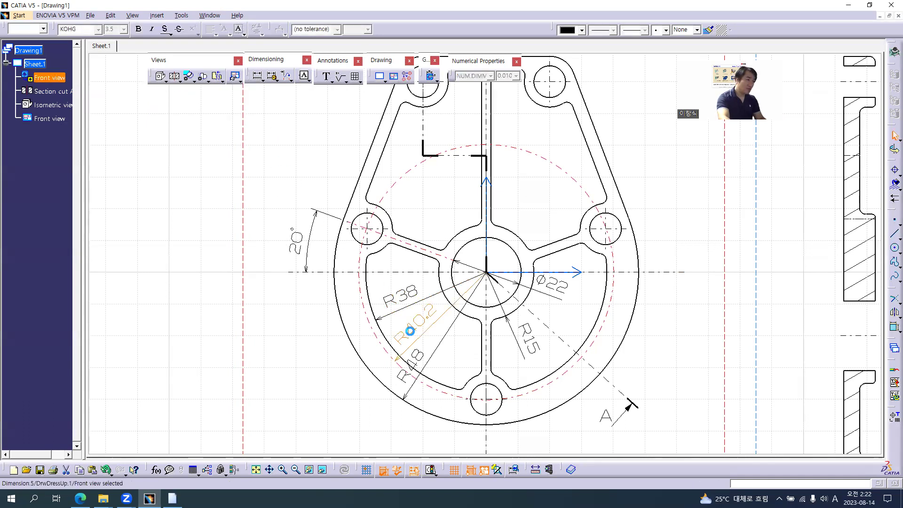
double_click(410, 330)
double_click(510, 354)
type("40")
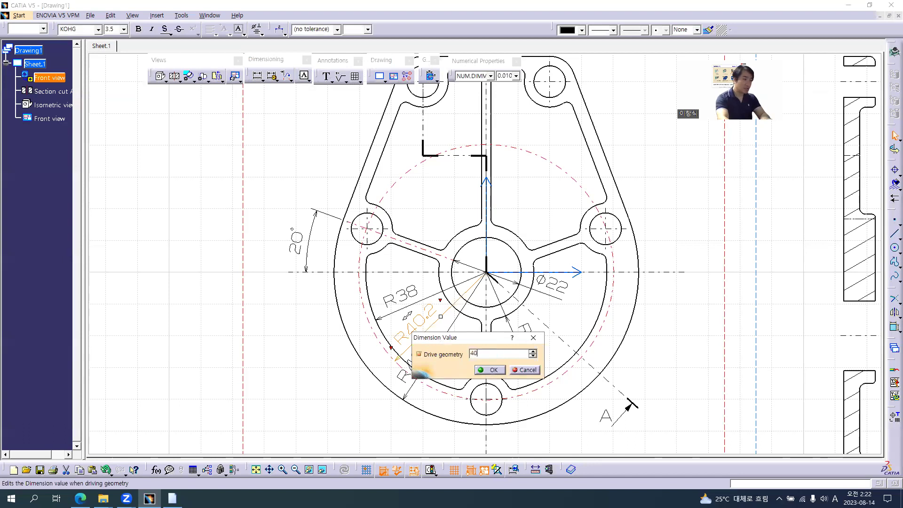
key("Return")
Consult the reference PDF and dimension the rounded boss arc around the left small hole as a radius with a bent leader and horizontal text.
key("alt+Tab")
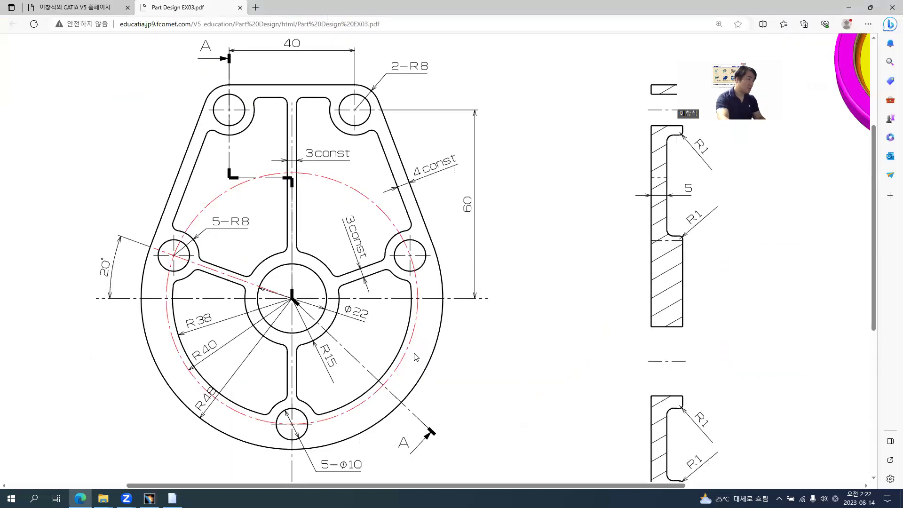
key("alt+Tab")
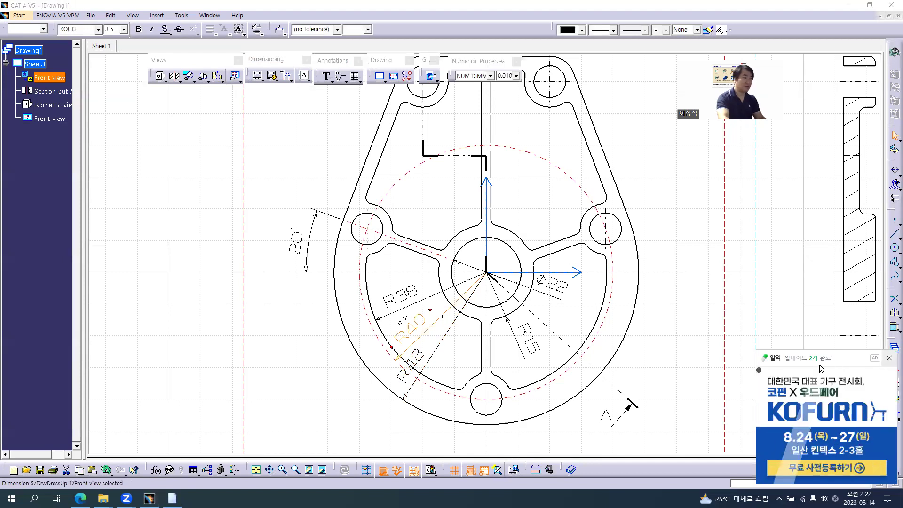
key("alt+Tab")
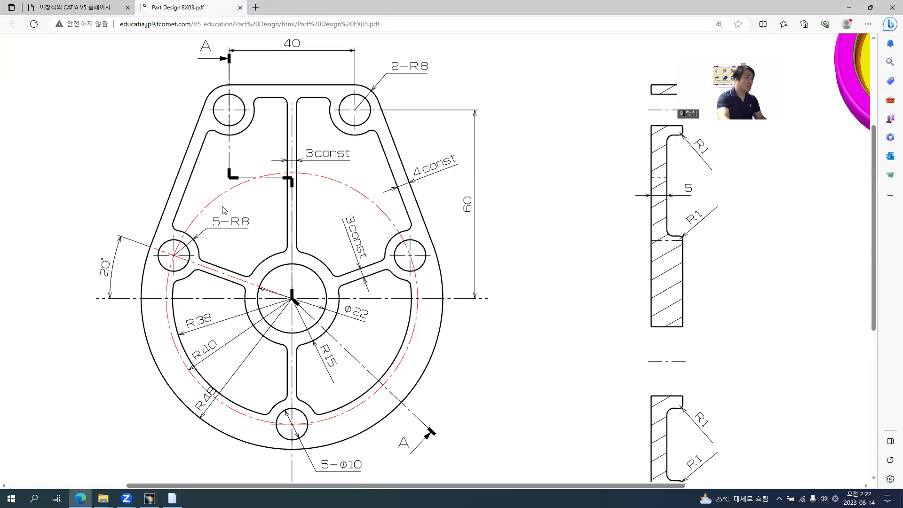
key("alt+Tab")
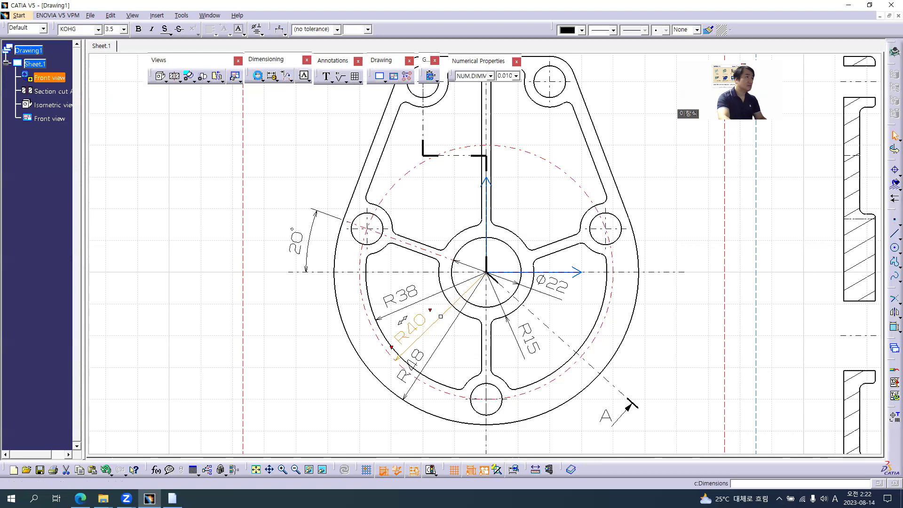
left_click(258, 77)
left_click(388, 218)
mouse_move(438, 265)
middle_mouse_down()
mouse_move(442, 272)
mouse_move(435, 240)
middle_mouse_up()
key("alt+Tab")
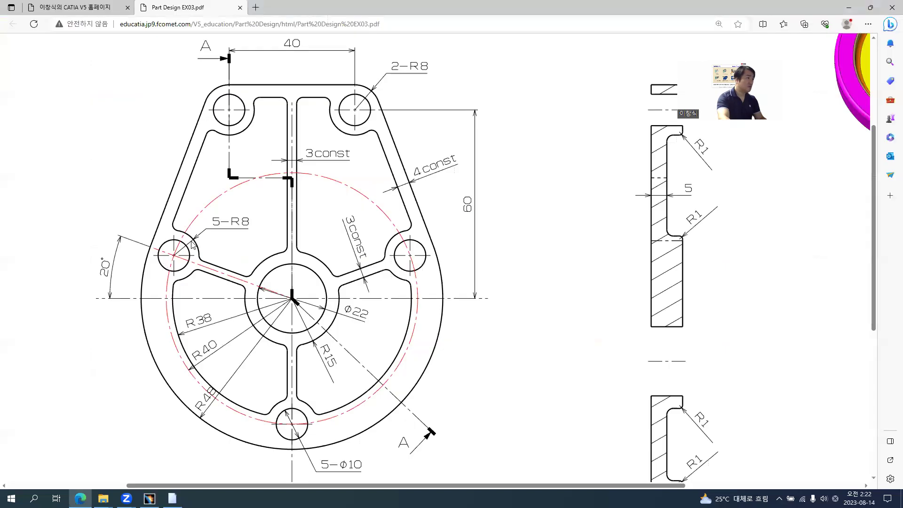
key("alt+Tab")
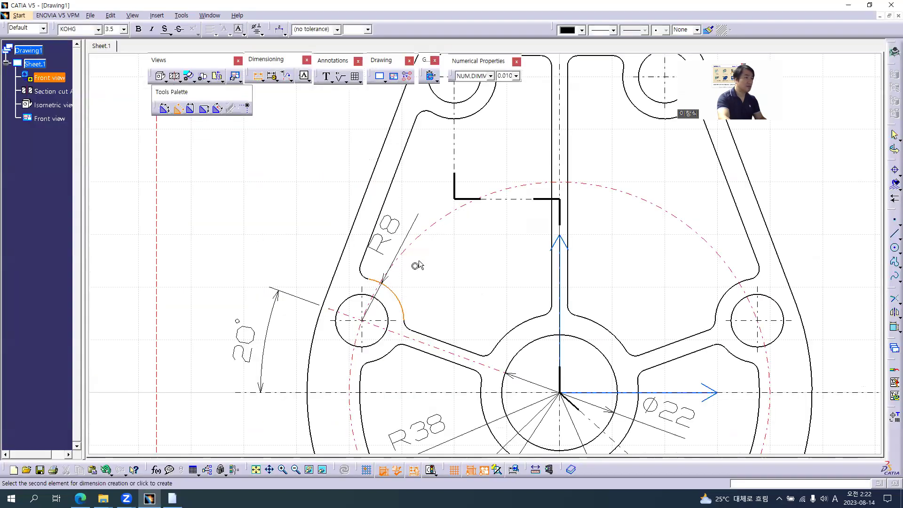
left_click(284, 38)
left_click(292, 60)
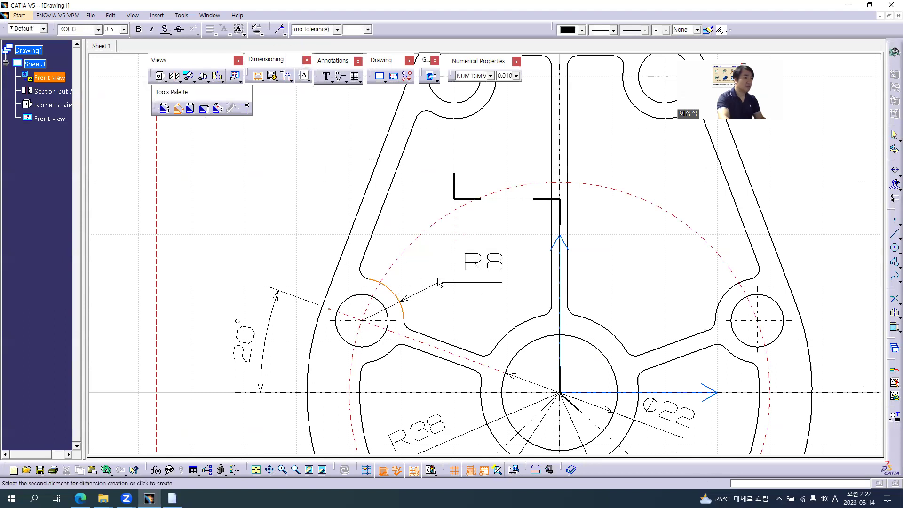
left_click(430, 277)
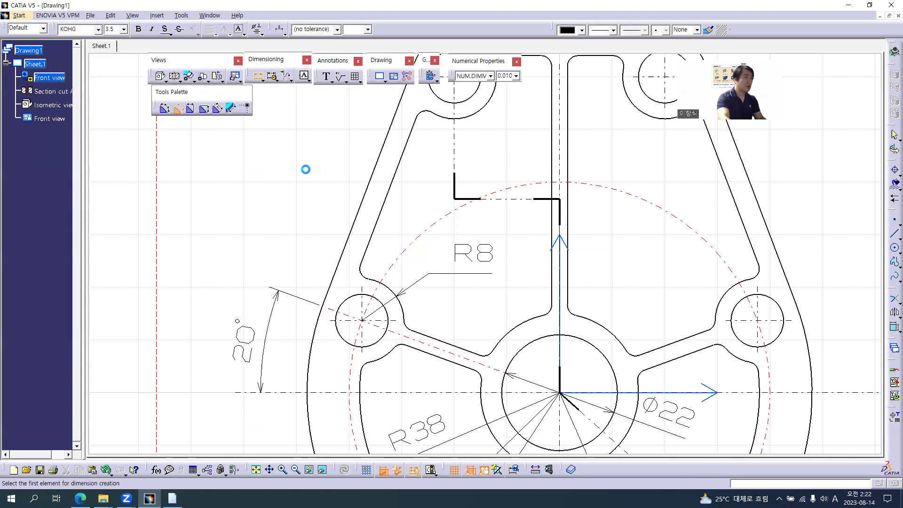
Add the prefix "5-" to the R8 radius dimension of the left boss arc.
left_click(442, 256)
left_click(439, 254)
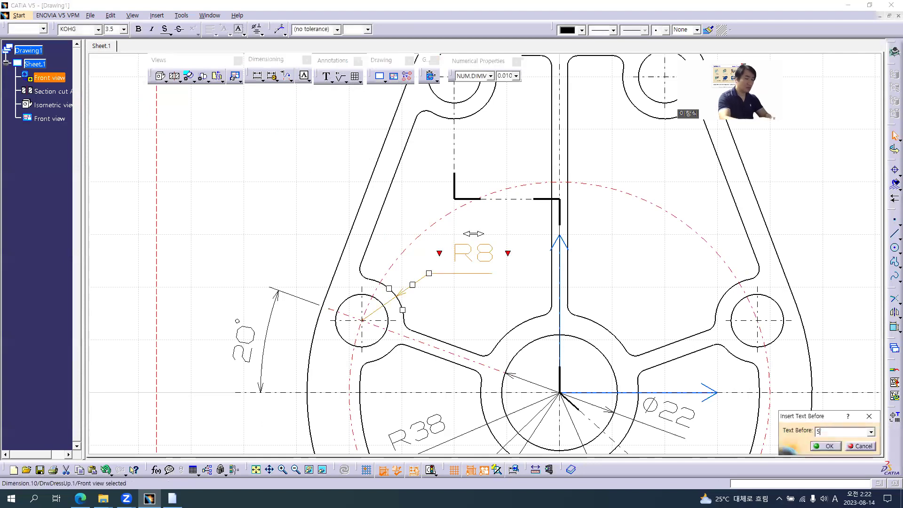
key("Return")
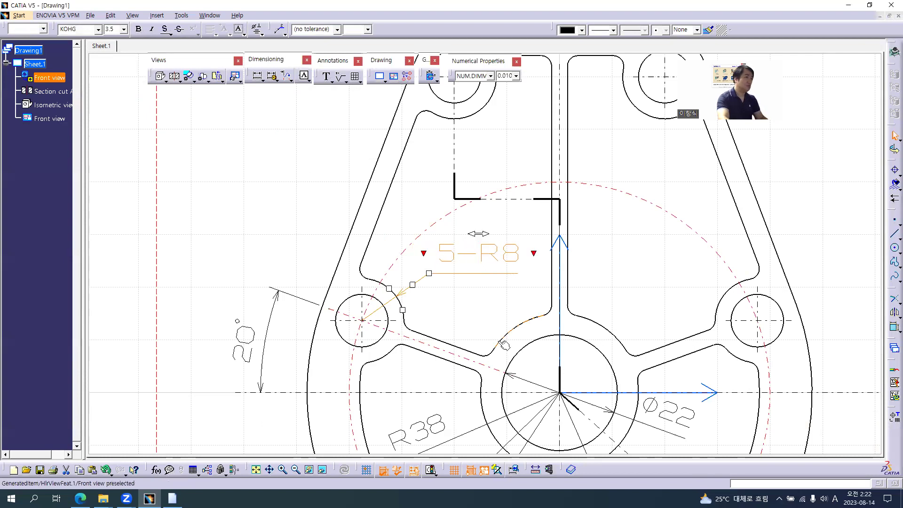
Consult the reference PDF and dimension the width of the vertical rib above the hub, placing the text to the rib's right.
key("alt+Tab")
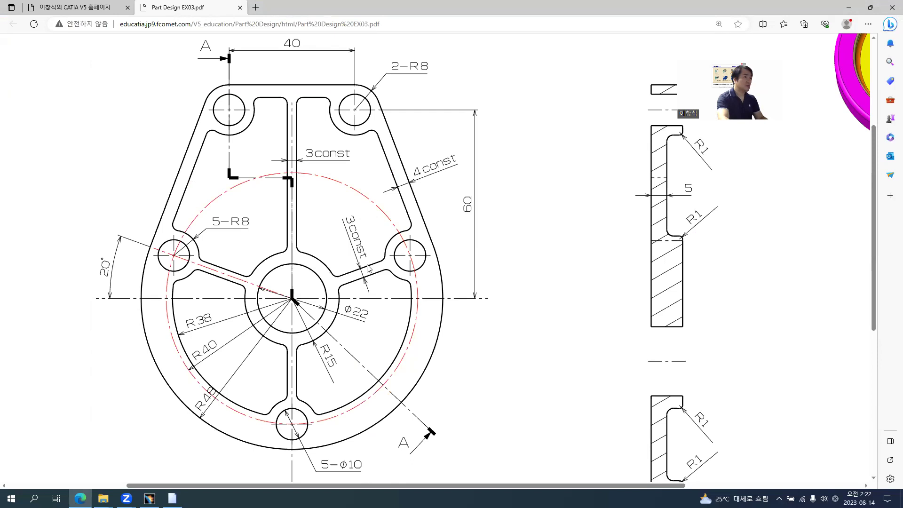
key("alt+Tab")
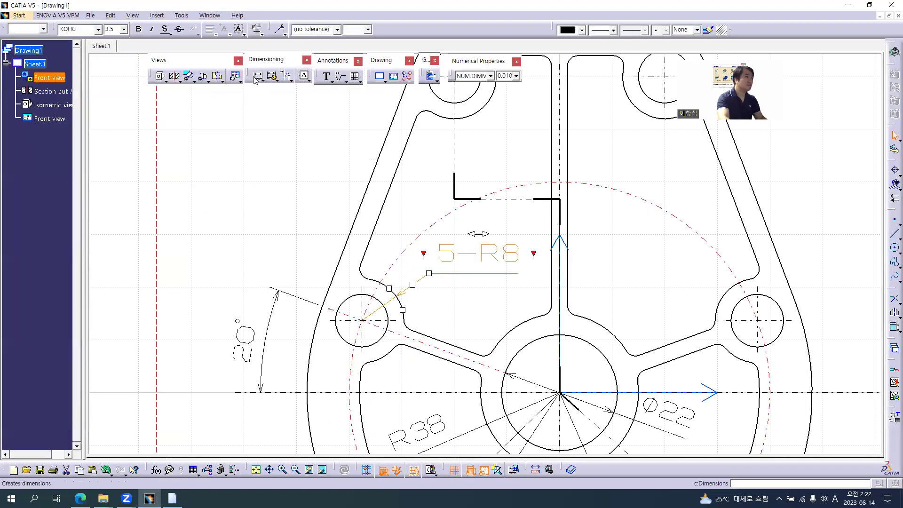
left_click(551, 151)
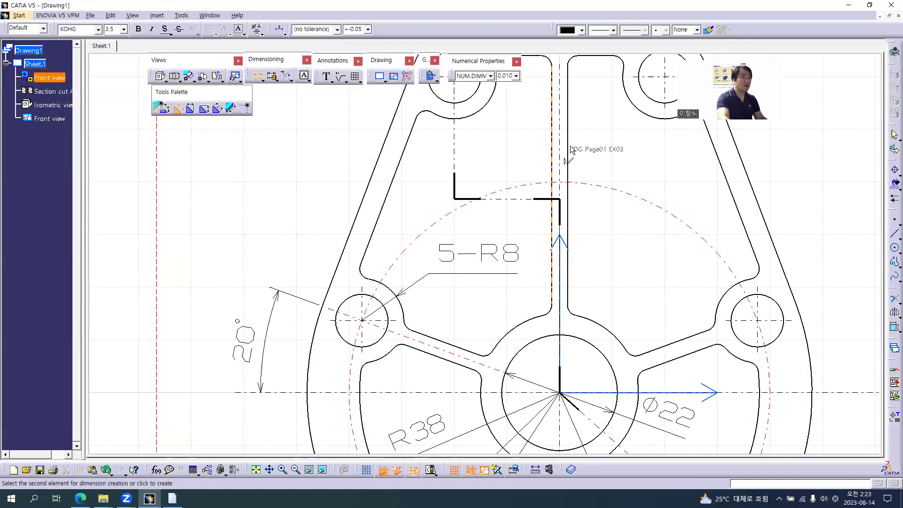
left_click(570, 148)
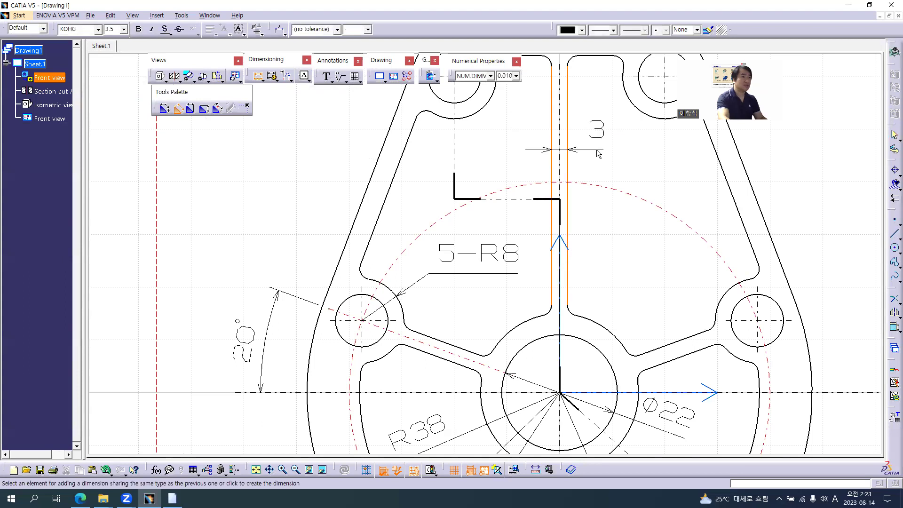
key("alt+Tab")
key("alt+Tab")
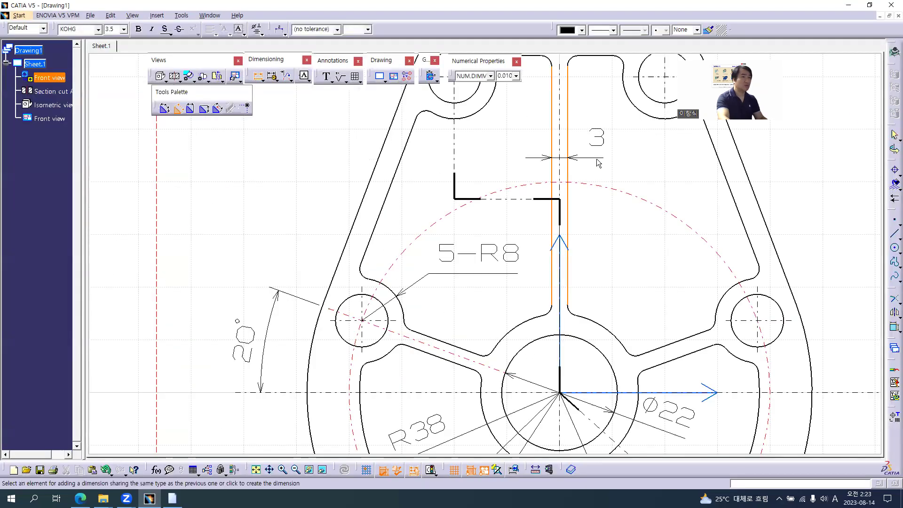
left_click(597, 160)
Dimension the width of the slanted rib between the hub and the right small hole, placing the text above the rib.
left_click(685, 342)
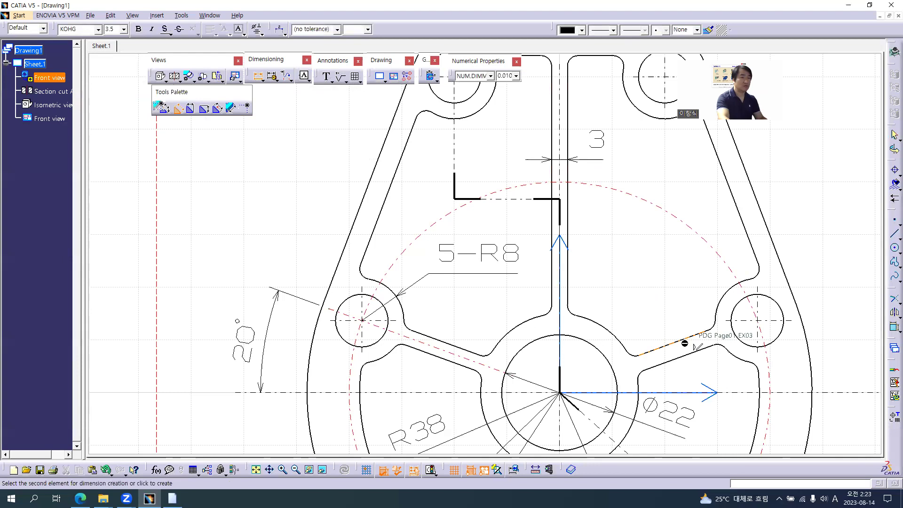
left_click(691, 354)
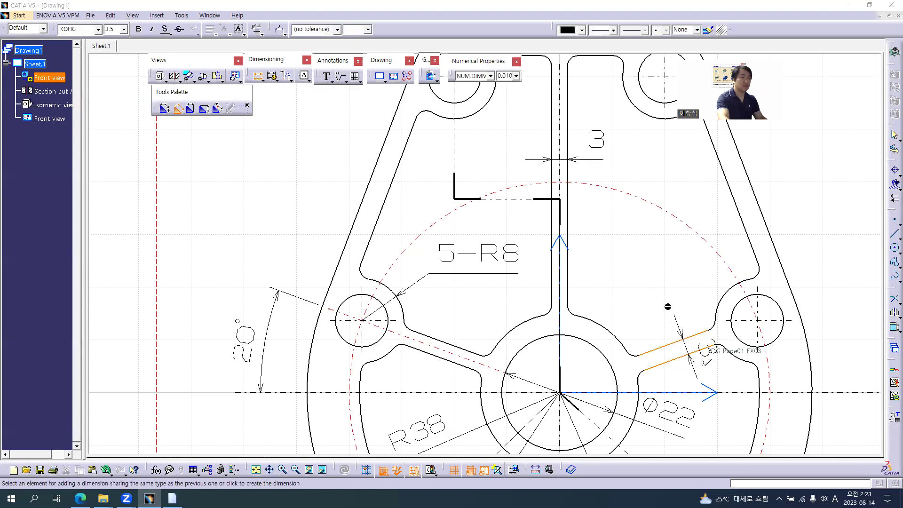
key("alt+Tab")
key("alt+Tab")
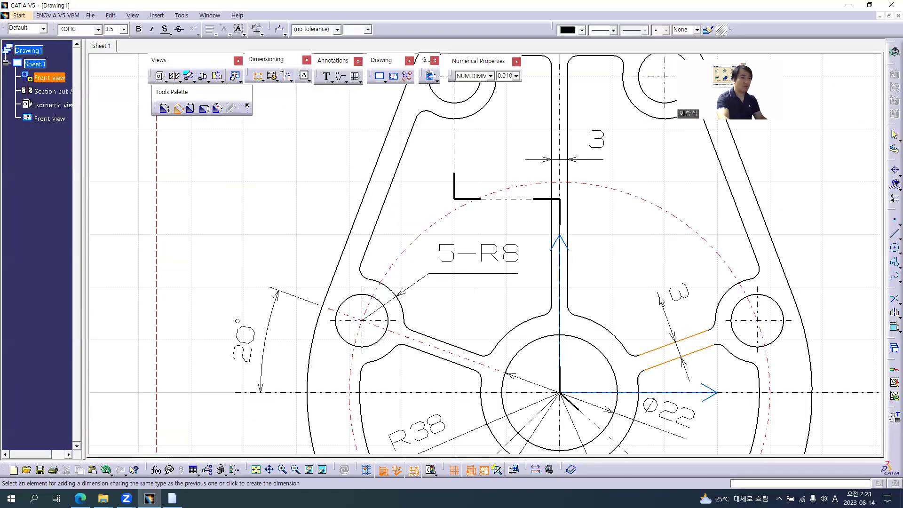
left_click(654, 299)
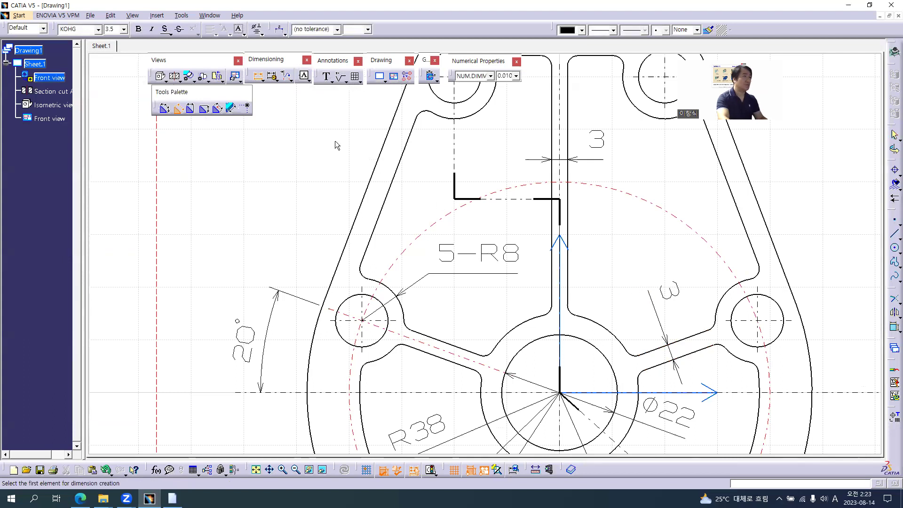
key("Escape")
Append the text "(const)" after the vertical rib's width dimension.
left_click(604, 140)
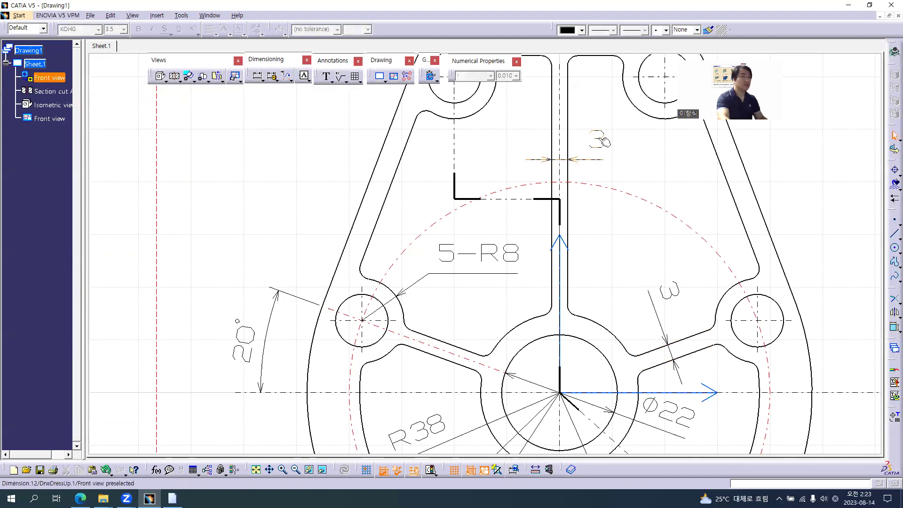
left_click(618, 139)
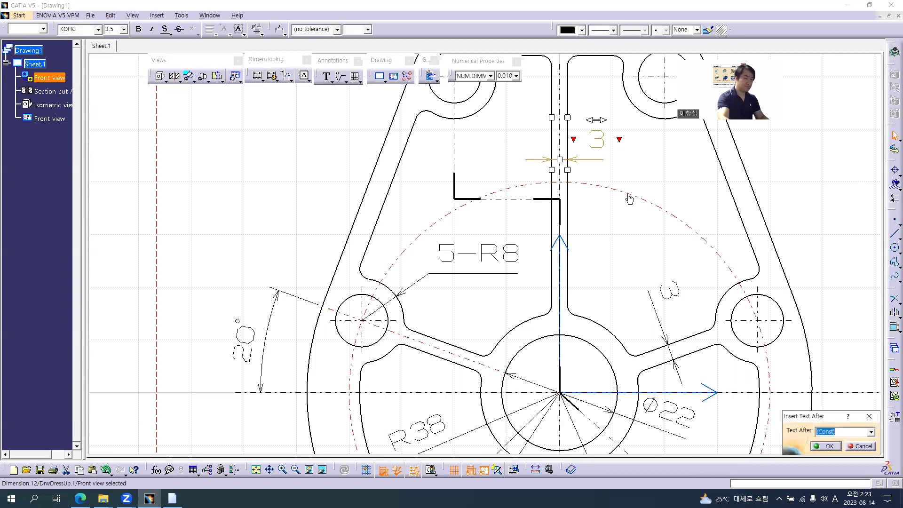
type("(")
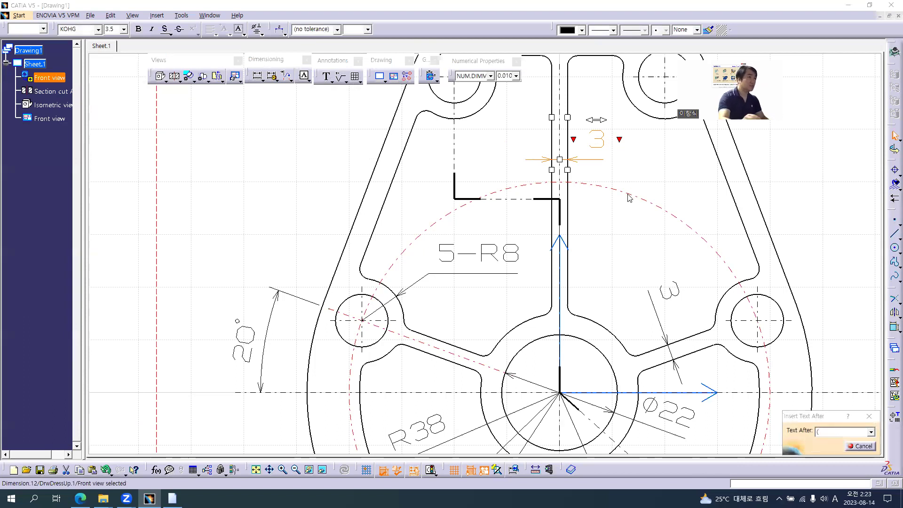
key("alt+Tab")
key("alt+Tab")
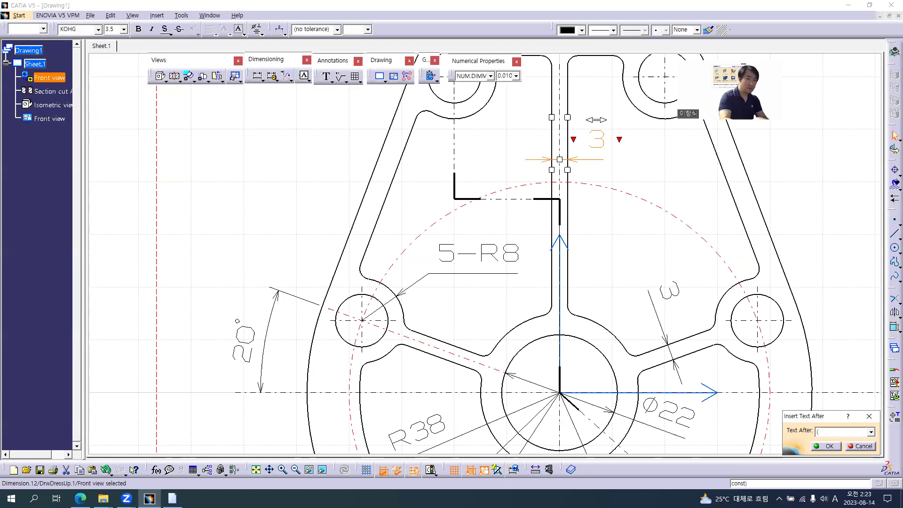
left_click(833, 431)
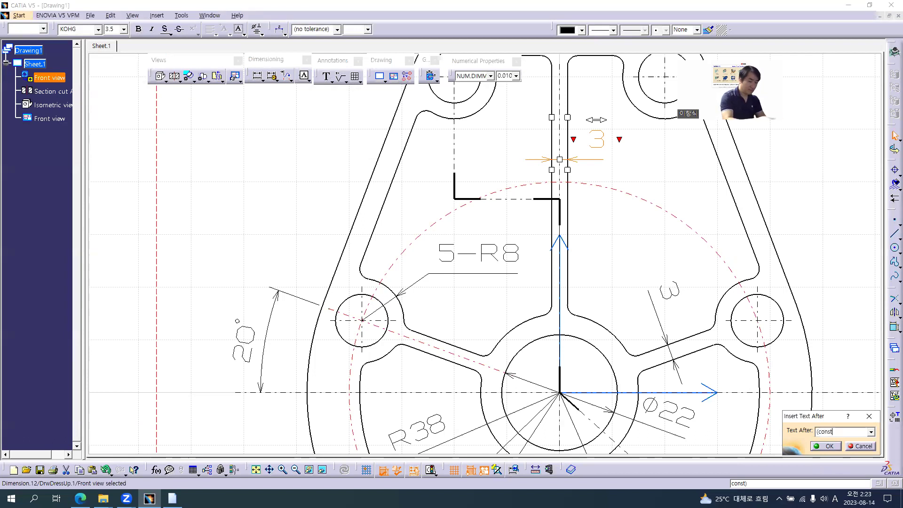
key("Return")
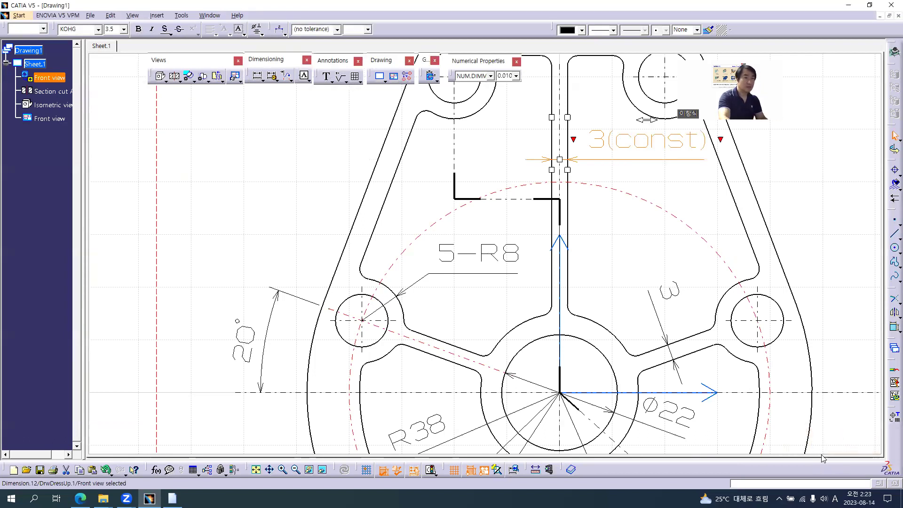
Append "(const)" to the slanted rib's width dimension and move its text up along the dimension line, clear of the rib.
left_click(671, 291)
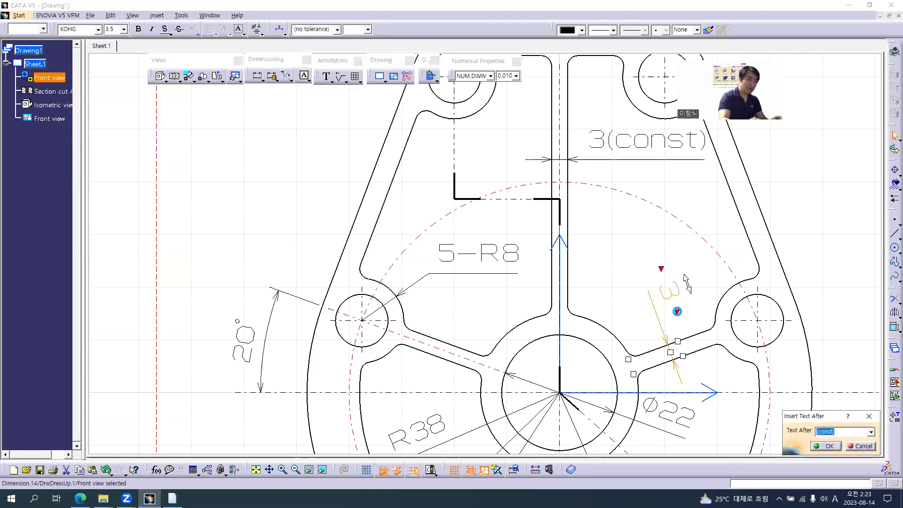
key("Return")
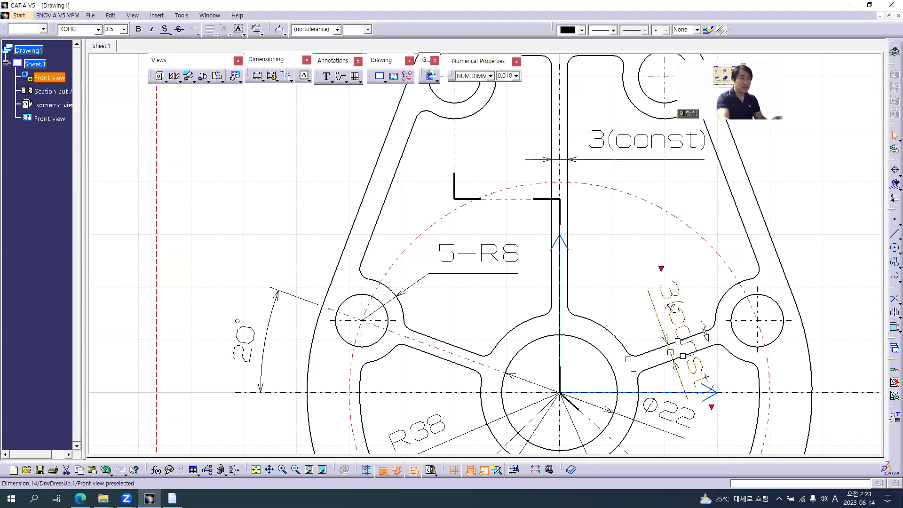
left_click_drag(704, 331, 666, 276)
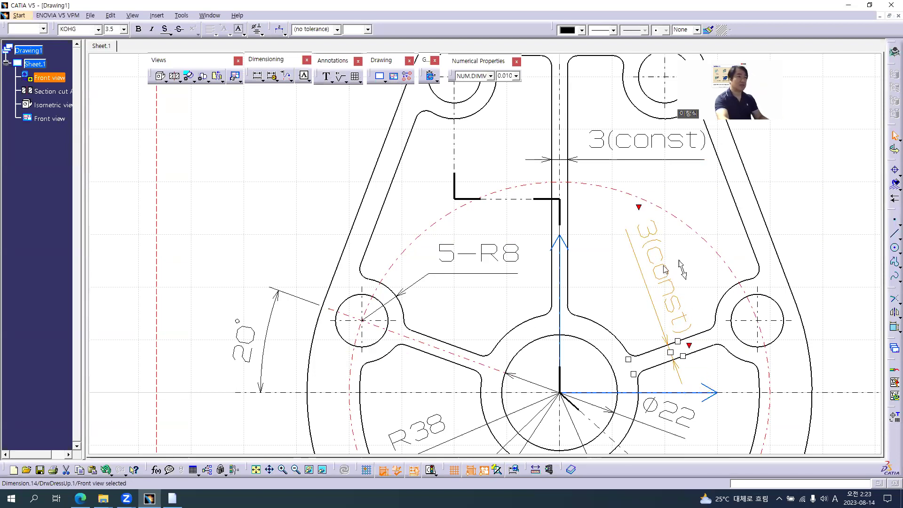
Consult the reference PDF and dimension the thickness of the cover's slanted right outer wall, placing the text outside the contour.
key("alt+Tab")
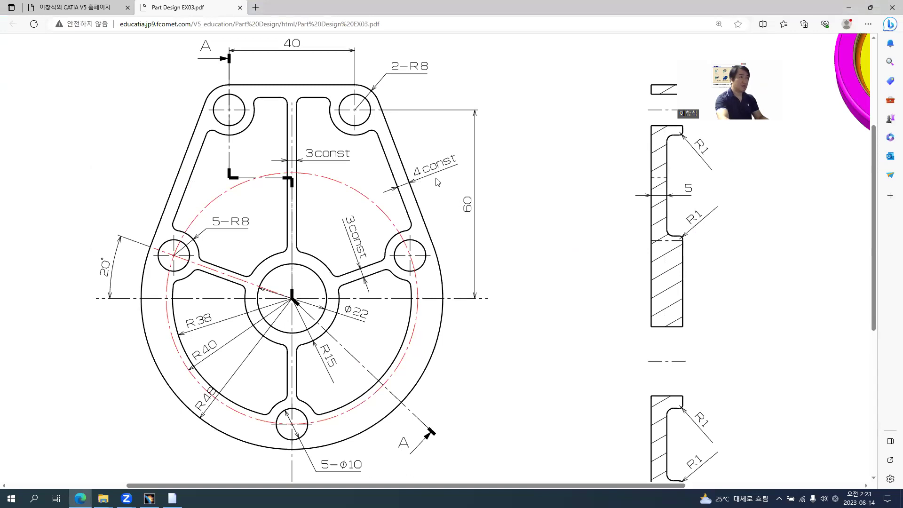
key("alt+Tab")
middle_click_drag(699, 284, 505, 289)
left_click(257, 75)
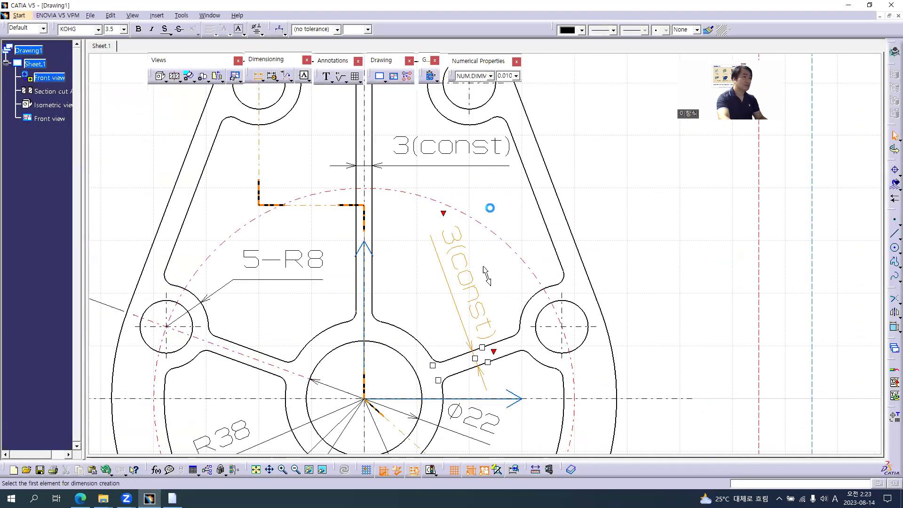
left_click(553, 179)
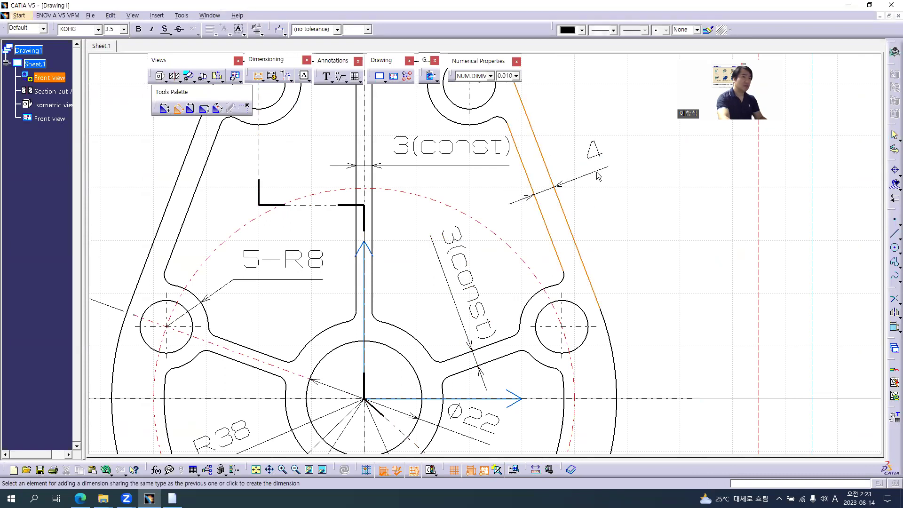
left_click(582, 179)
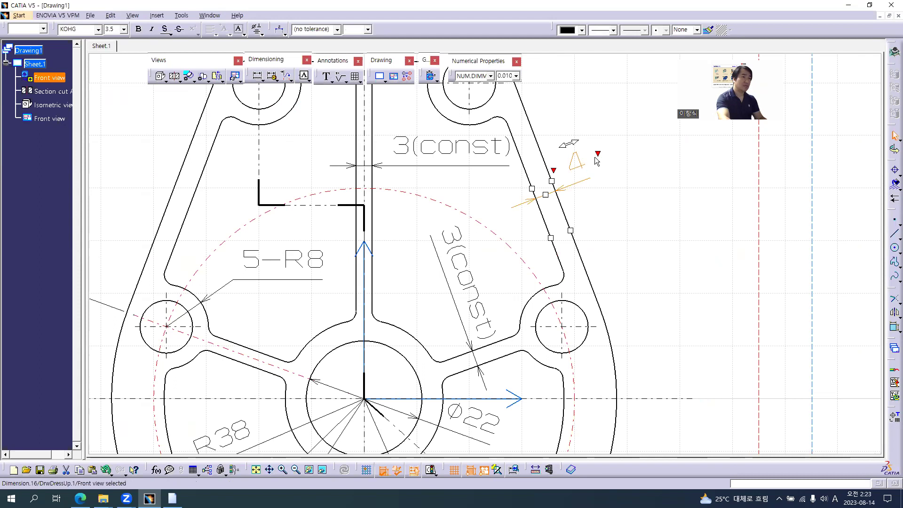
Append the text "(const)" after the slanted outer wall's thickness dimension.
left_click(598, 155)
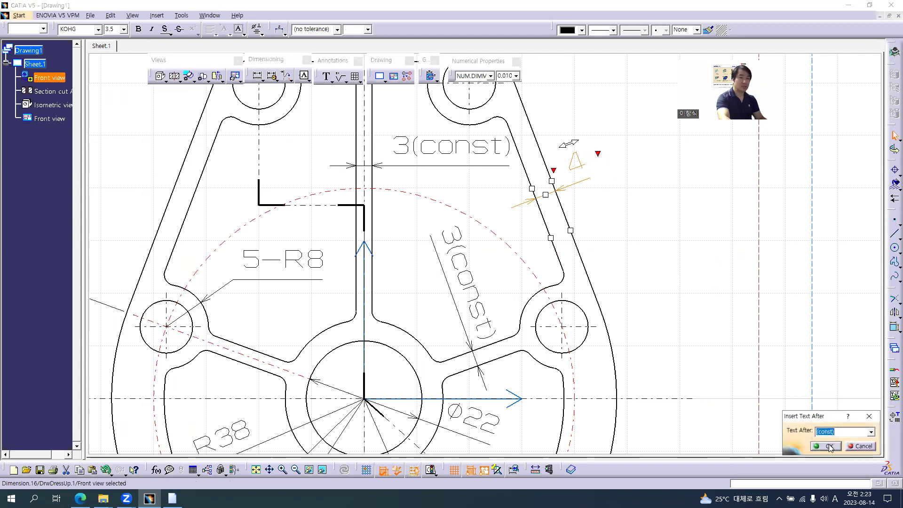
left_click(828, 445)
left_click(626, 258)
middle_click_drag(415, 242, 429, 295)
Consult the reference PDF and dimension the bottom small hole as a Diameter Center with a bent leader and horizontal text below the contour.
key("alt+Tab")
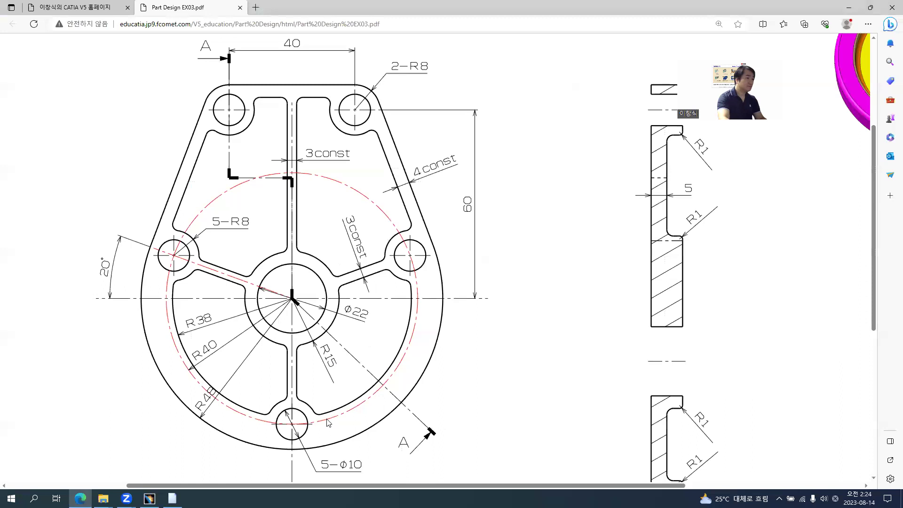
scroll(328, 422, "down", 1)
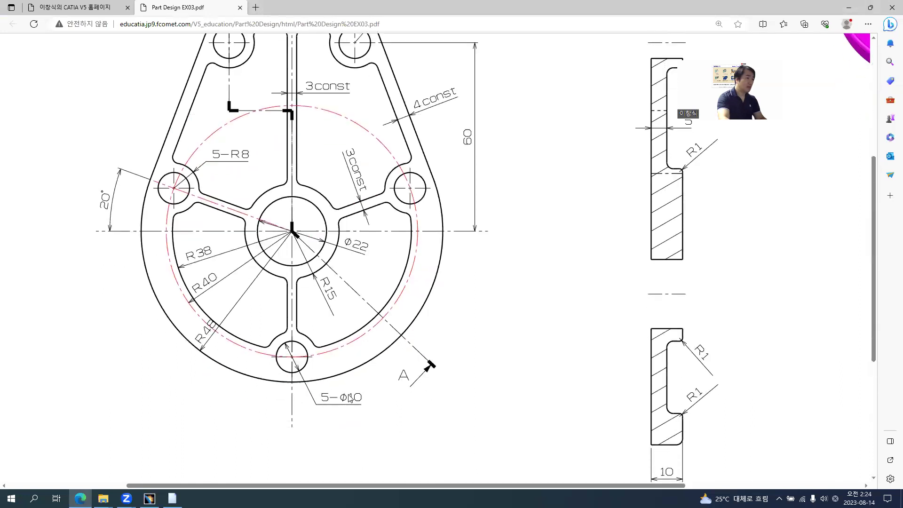
key("alt+Tab")
left_click(256, 76)
mouse_move(423, 352)
middle_mouse_down()
mouse_move(425, 158)
mouse_move(402, 217)
middle_mouse_up()
scroll(402, 225, "up", 3)
left_click(401, 230)
right_click(433, 296)
left_click(449, 298)
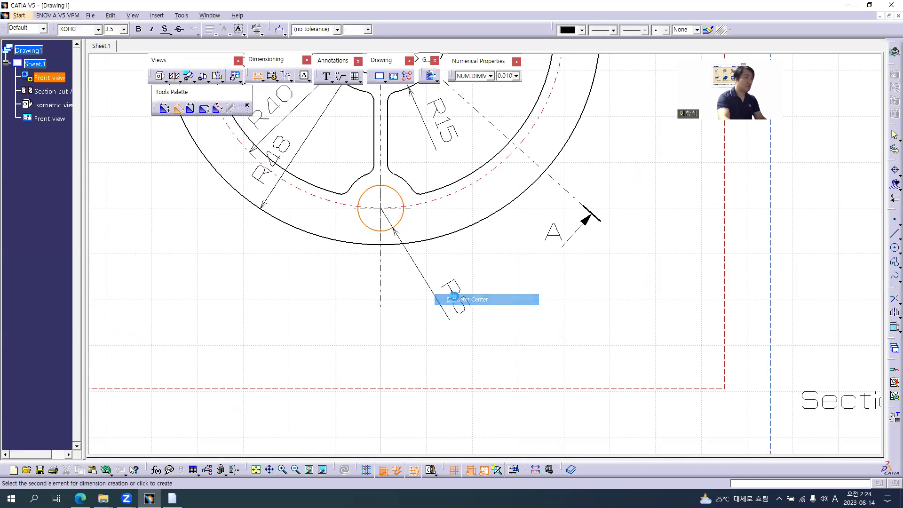
left_click(285, 34)
left_click(293, 80)
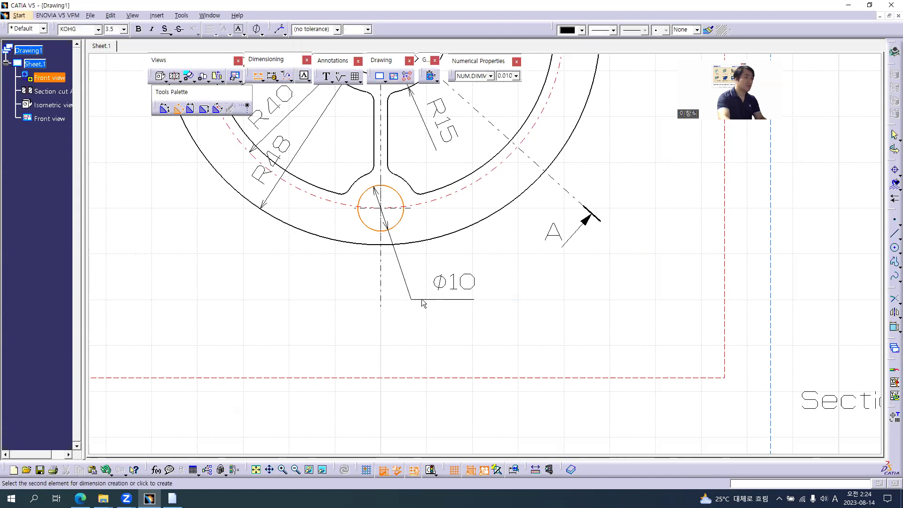
left_click(445, 267)
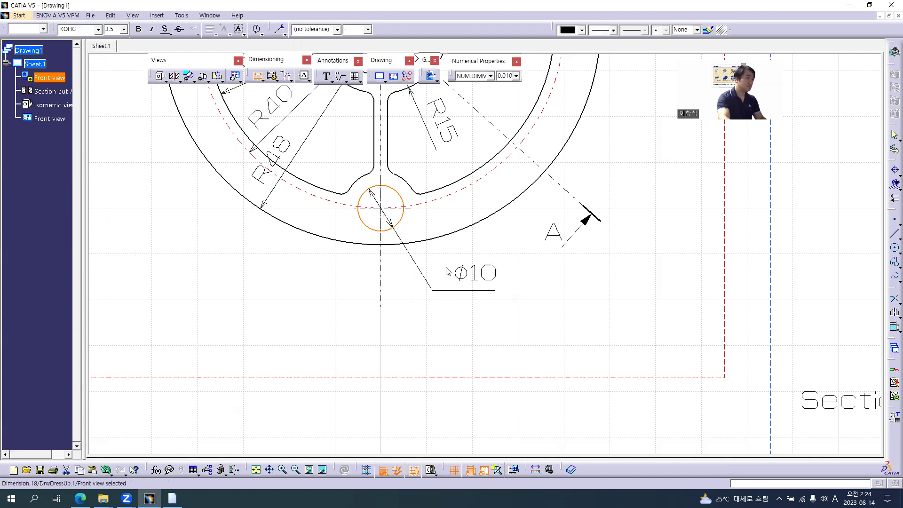
Check the reference PDF and add the prefix "5-" to the bottom hole's diameter dimension.
key("alt+Tab")
key("alt+Tab")
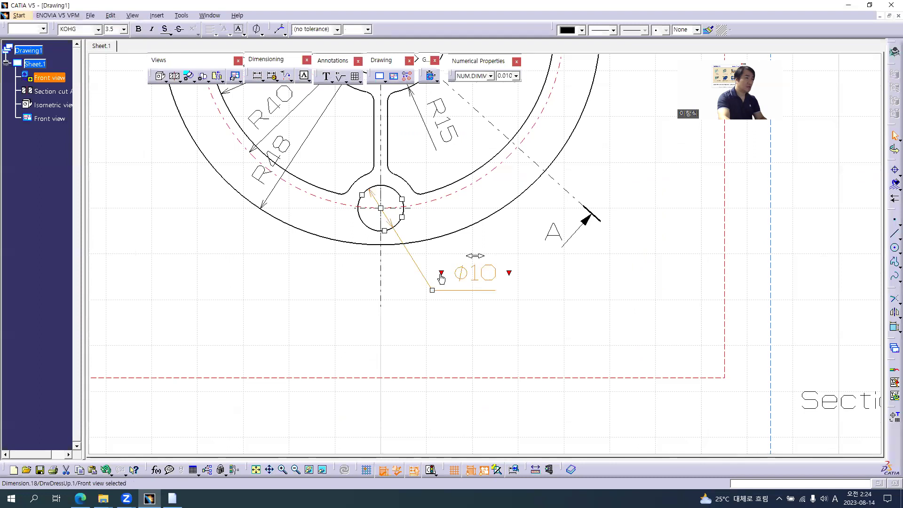
right_click(443, 277)
left_click(460, 332)
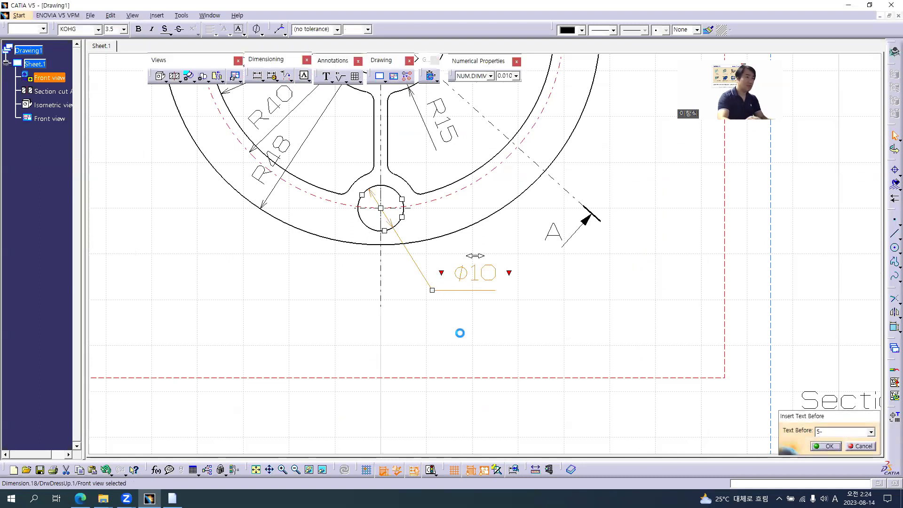
key("Return")
left_click_drag(459, 256, 487, 262)
left_click(447, 331)
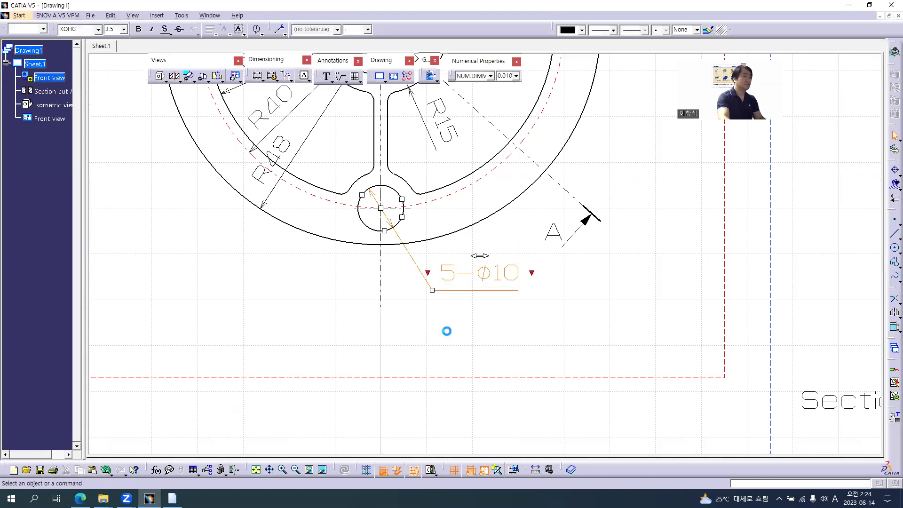
Compare the dimensioned front view with the reference PDF to find the dimensions still missing.
key("alt+Tab")
scroll(373, 331, "down", 2, "ctrl")
scroll(341, 225, "up", 2)
key("alt+Tab")
middle_click_drag(414, 236, 423, 241)
scroll(423, 242, "down", 3)
middle_click_drag(464, 212, 447, 263)
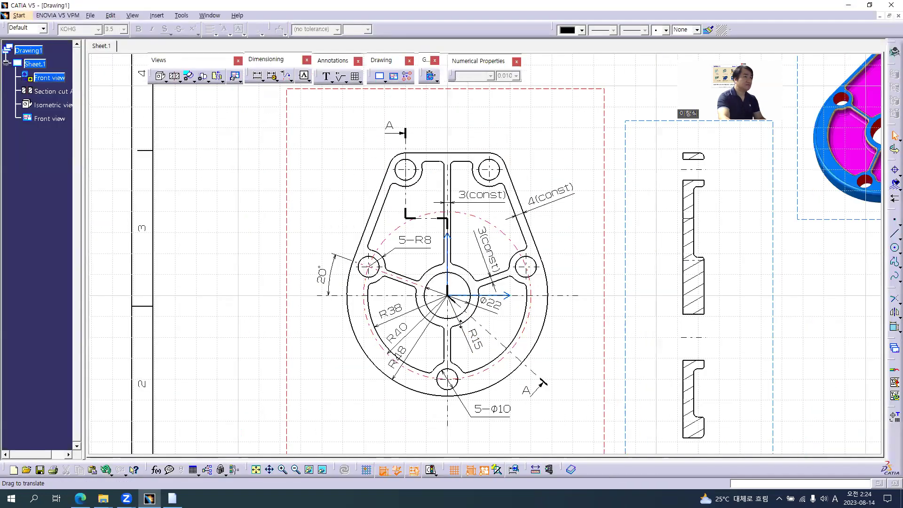
scroll(444, 275, "up", 2)
key("alt+Tab")
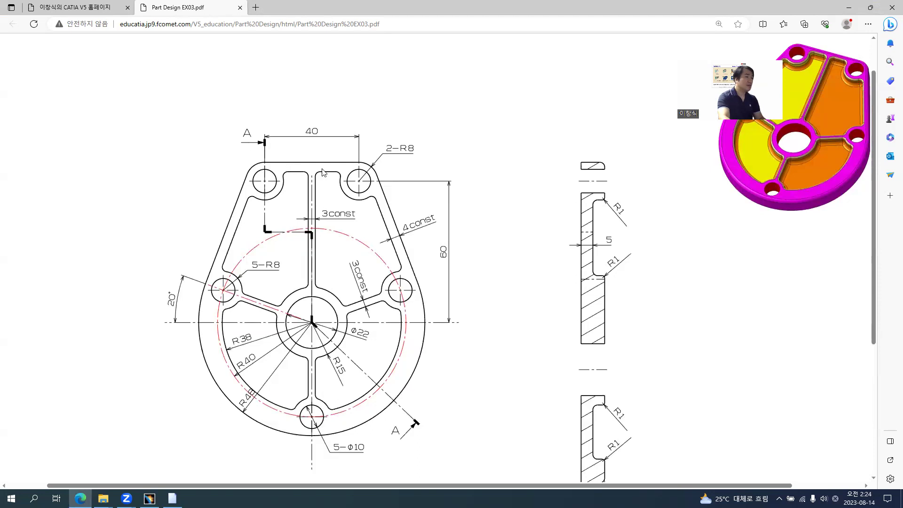
Dimension the horizontal distance between the two top holes, placing it above the front view as in the reference PDF.
key("alt+Tab")
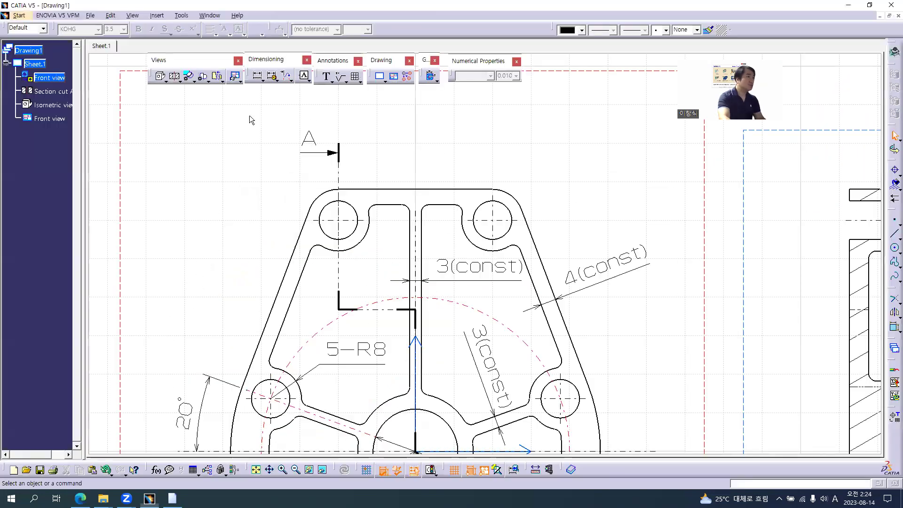
left_click(258, 78)
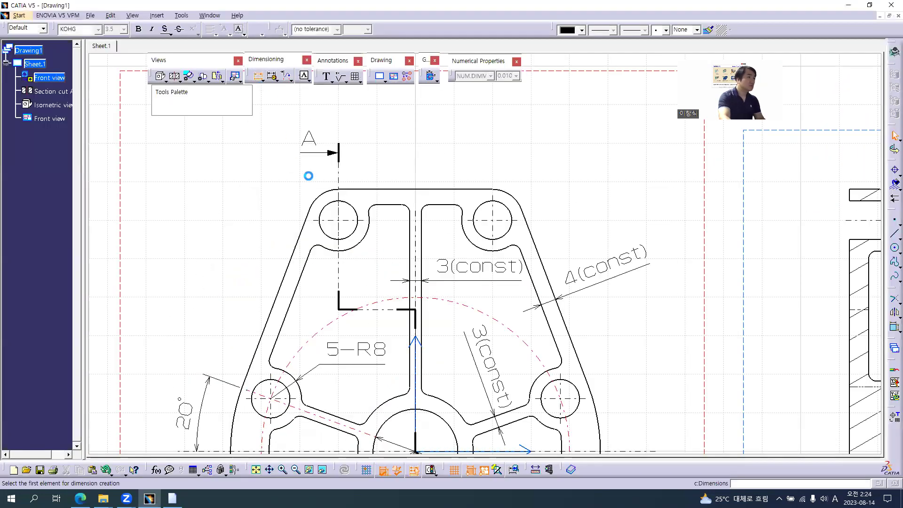
left_click(355, 210)
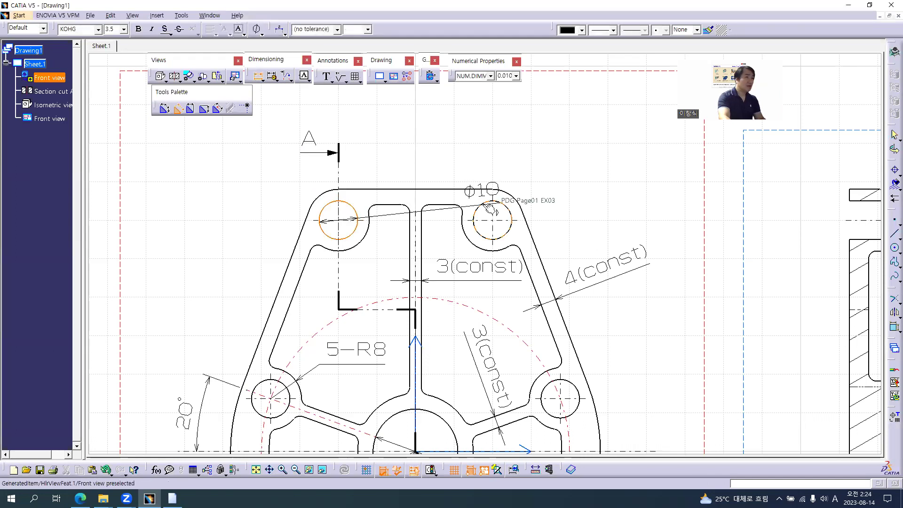
key("alt+Tab")
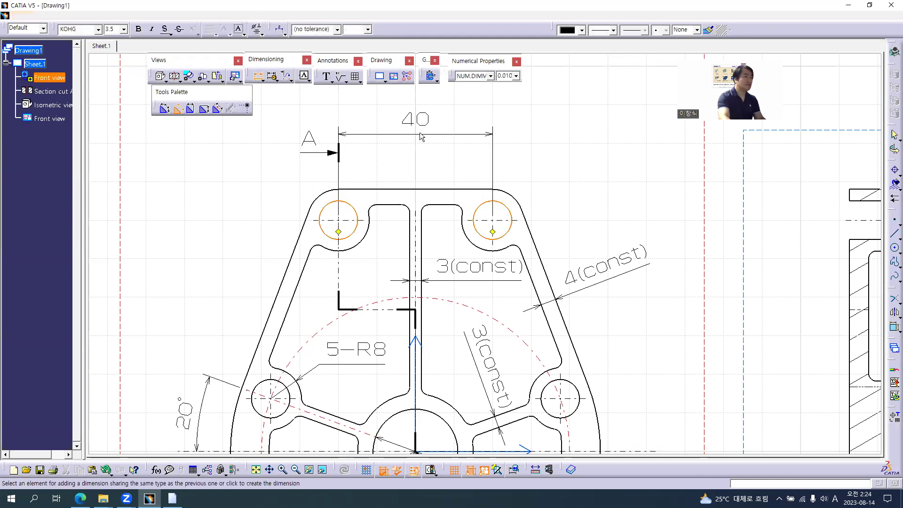
key("alt+Tab")
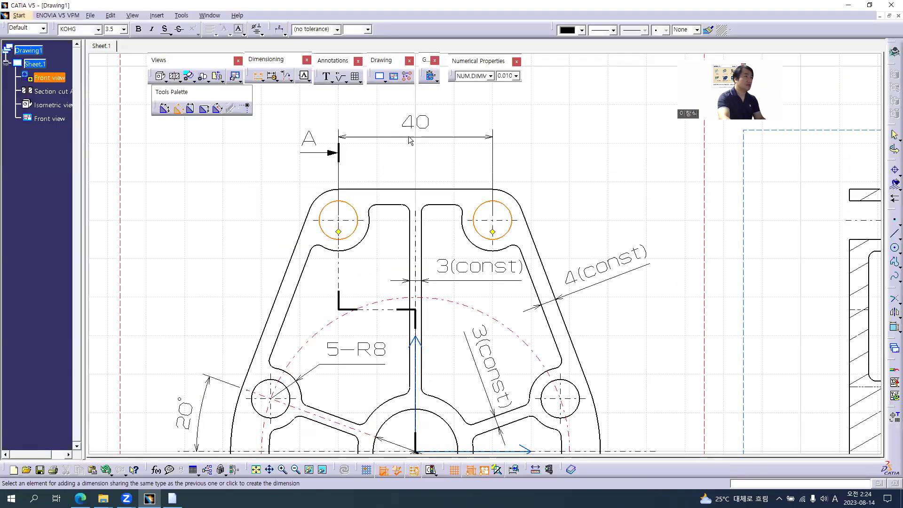
left_click(411, 136)
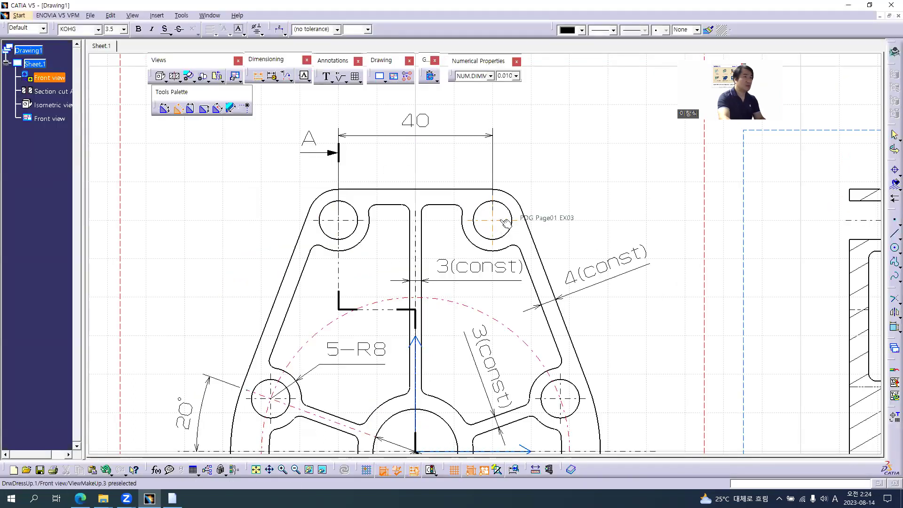
Dimension the vertical distance from the top right hole's center line to the central bore's horizontal center line, placing it beside the contour.
middle_click_drag(531, 256, 518, 195)
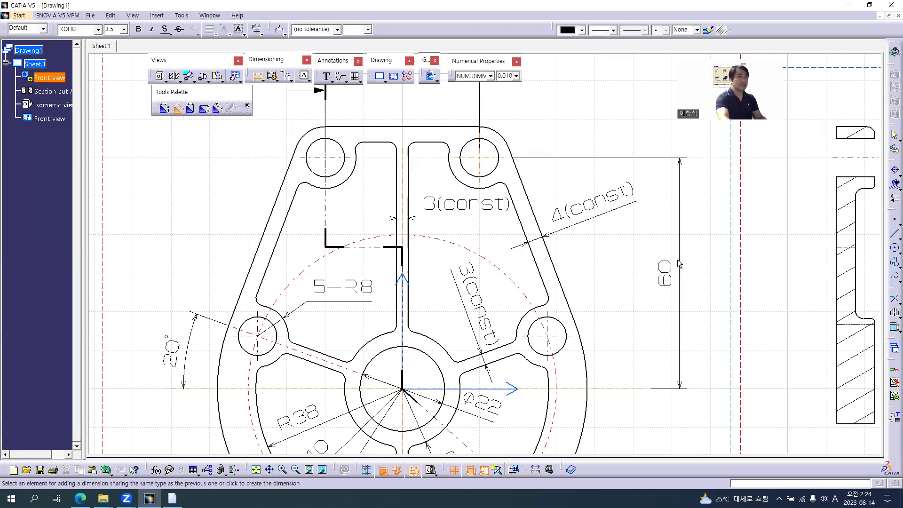
key("alt+Tab")
key("alt+Tab")
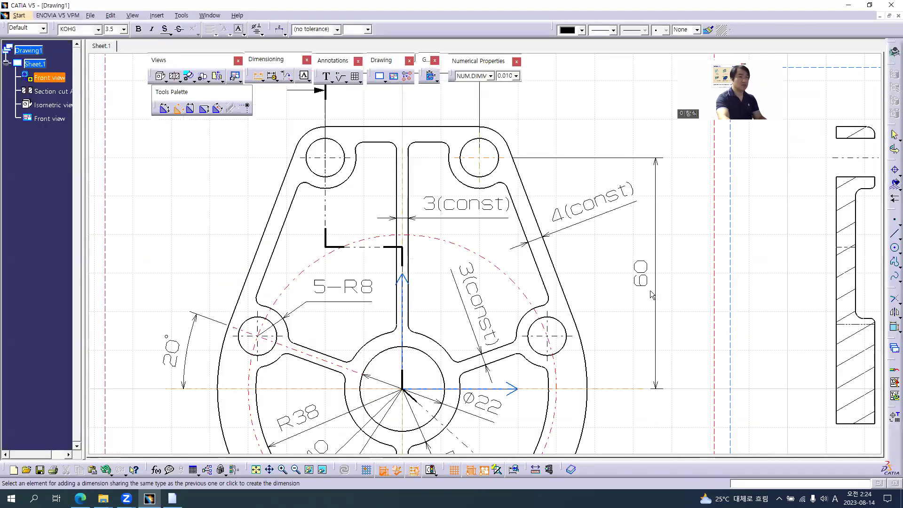
left_click(643, 284)
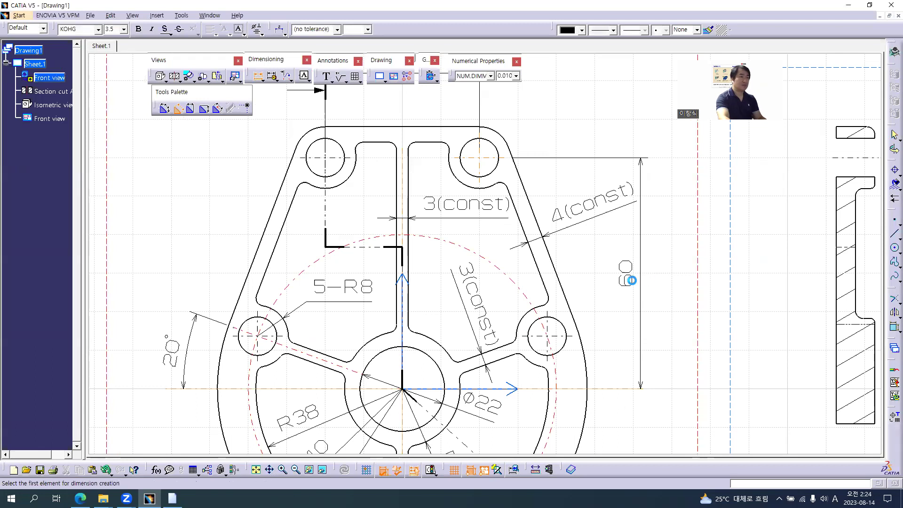
Consult the reference PDF and dimension the top right outer corner arc as a radius with a bent leader and horizontal text.
key("alt+Tab")
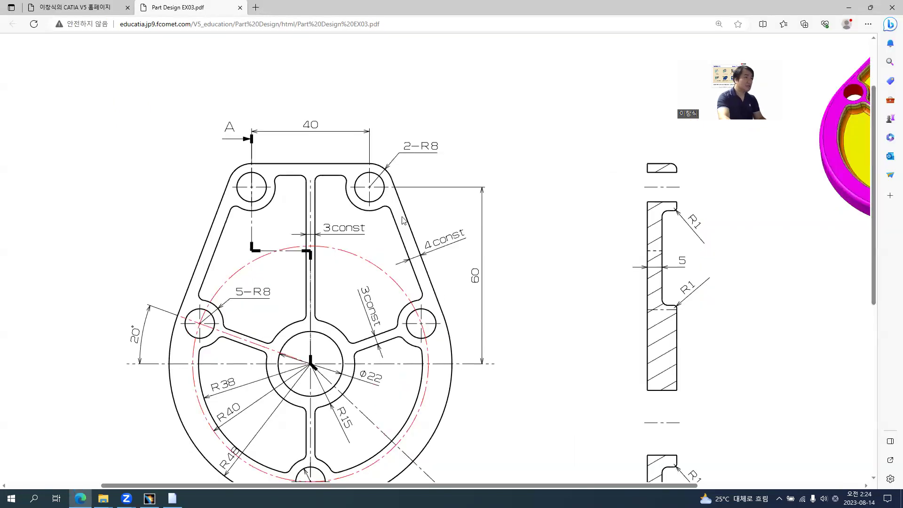
key("alt+Tab")
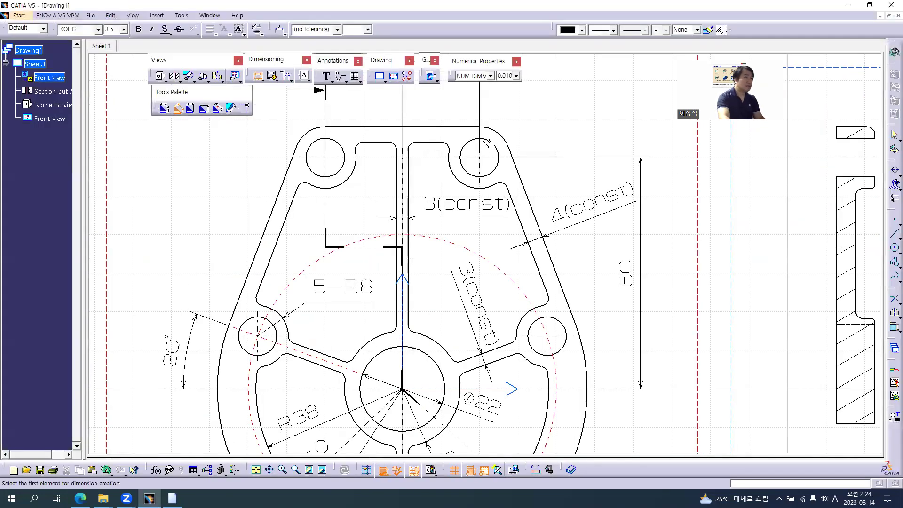
left_click(516, 141)
middle_click_drag(547, 106, 464, 219)
right_click(466, 218)
left_click(487, 232)
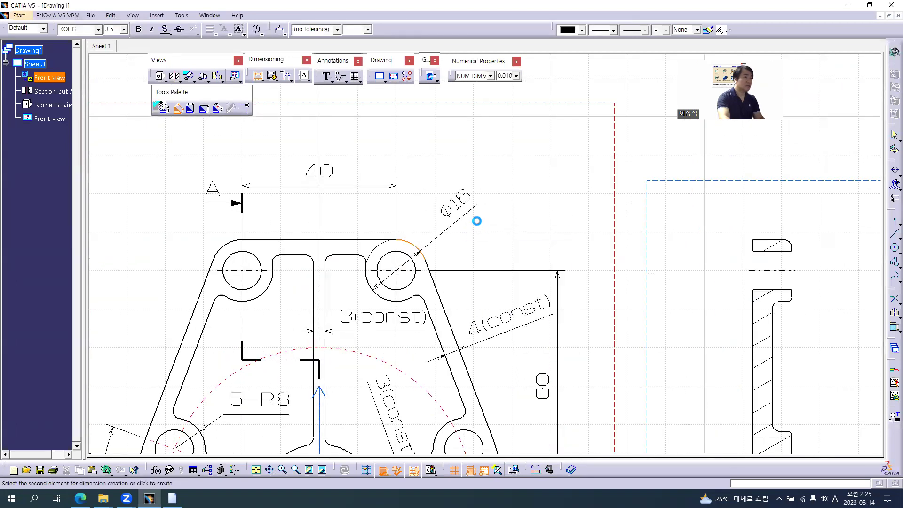
key("alt+Tab")
key("alt+Tab")
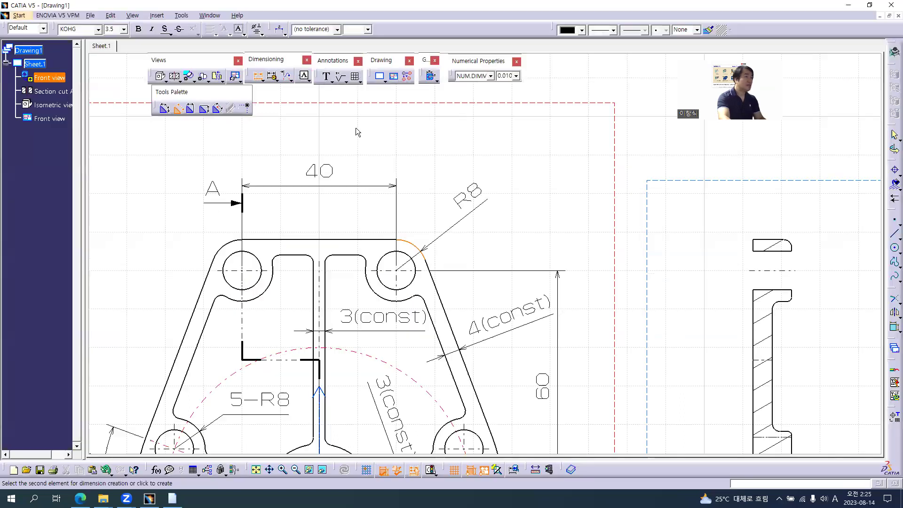
left_click(285, 35)
left_click(292, 57)
left_click(451, 221)
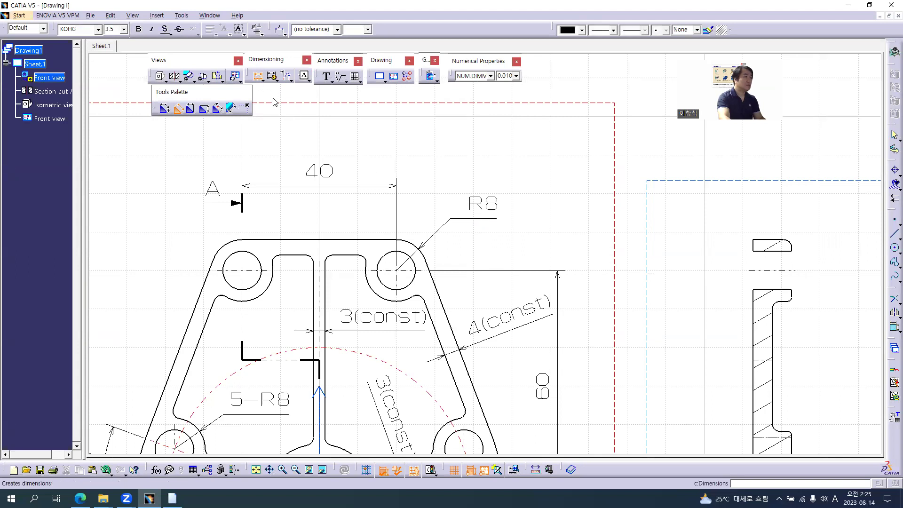
Add the prefix "2-" to the top right outer corner's radius dimension.
key("Escape")
left_click(482, 201)
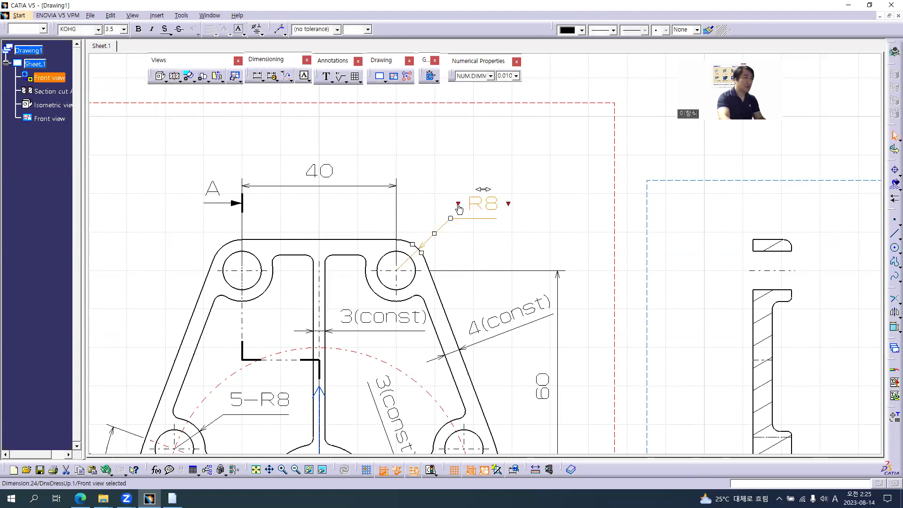
left_click(458, 204)
type("2-")
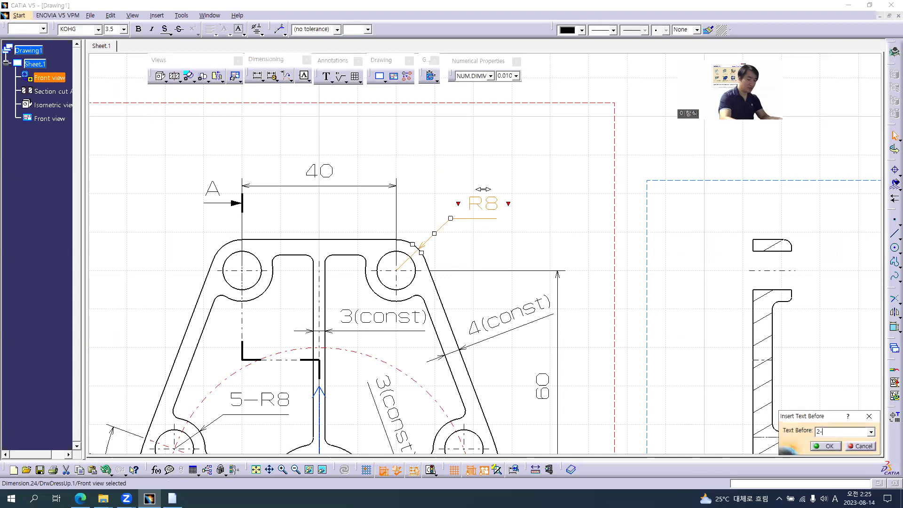
key("Return")
left_click_drag(465, 194, 487, 194)
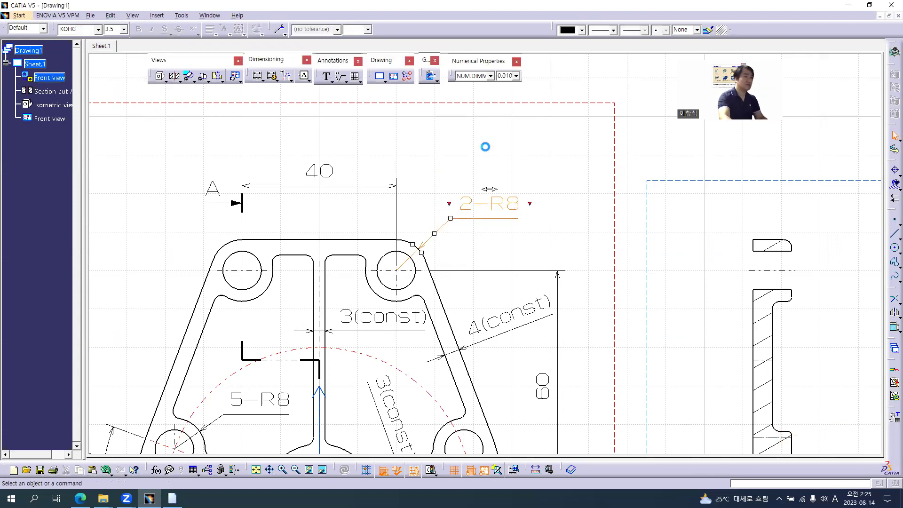
left_click(486, 147)
Compare the complete set of front view dimensions with the reference PDF.
key("alt+Tab")
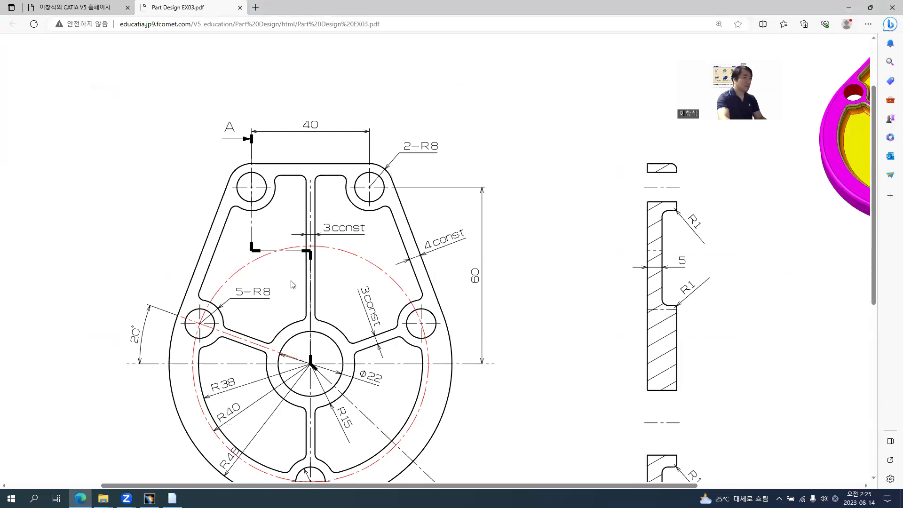
scroll(315, 362, "down", 3)
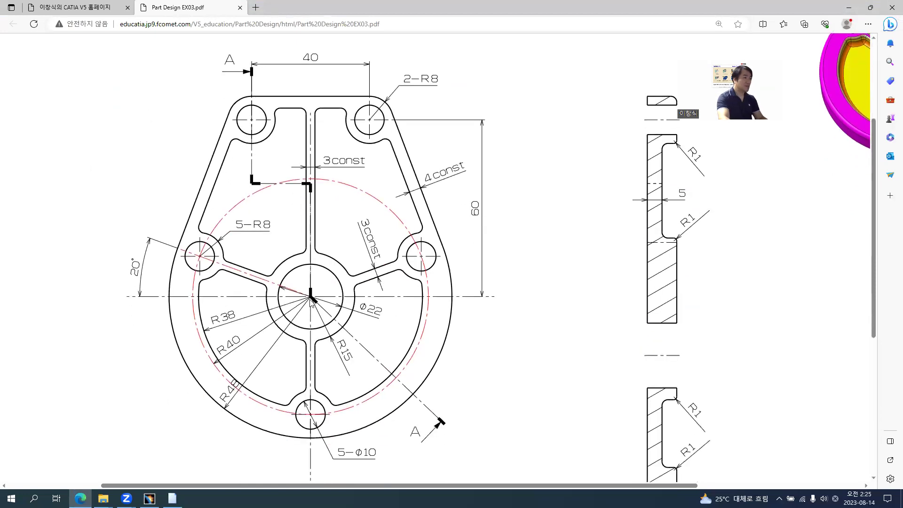
key("alt+Tab")
scroll(323, 314, "down", 1)
scroll(323, 313, "down", 2, "ctrl")
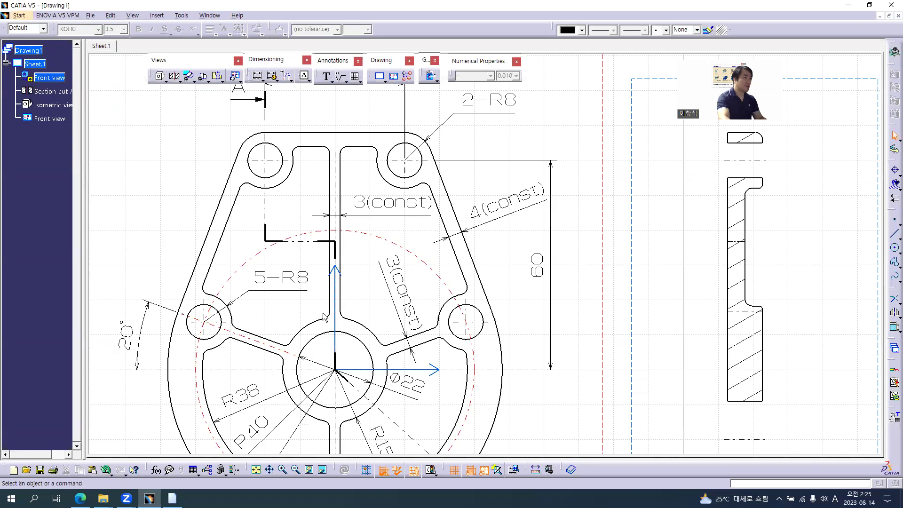
scroll(323, 317, "down", 1, "ctrl")
mouse_move(383, 330)
middle_mouse_down()
mouse_move(400, 278)
mouse_move(405, 288)
middle_mouse_up()
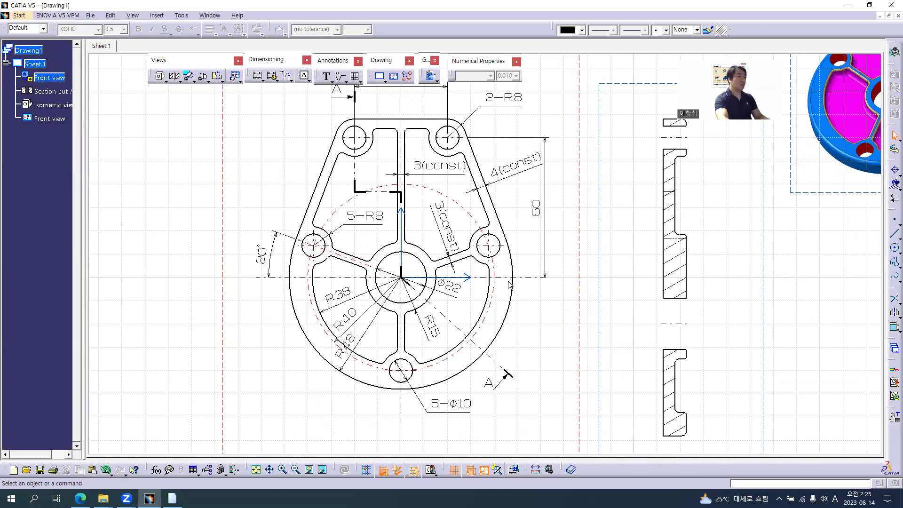
key("alt+Tab")
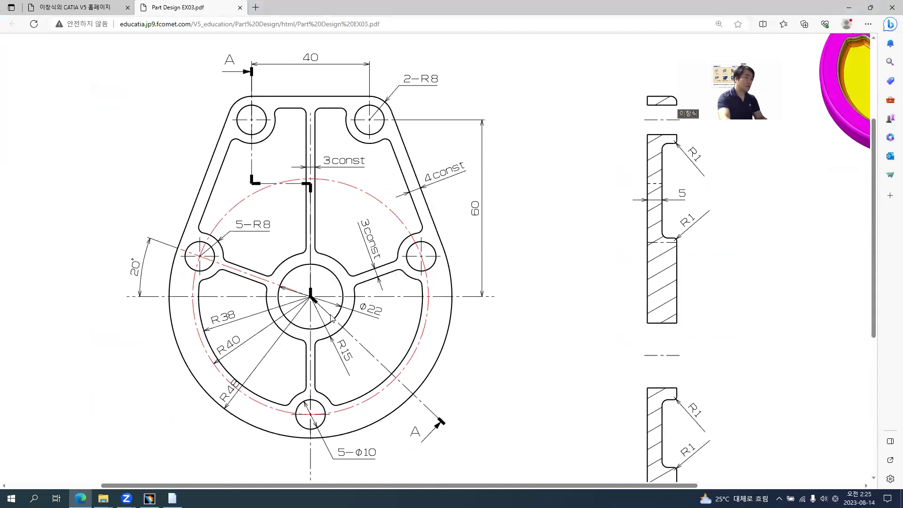
key("alt+Tab")
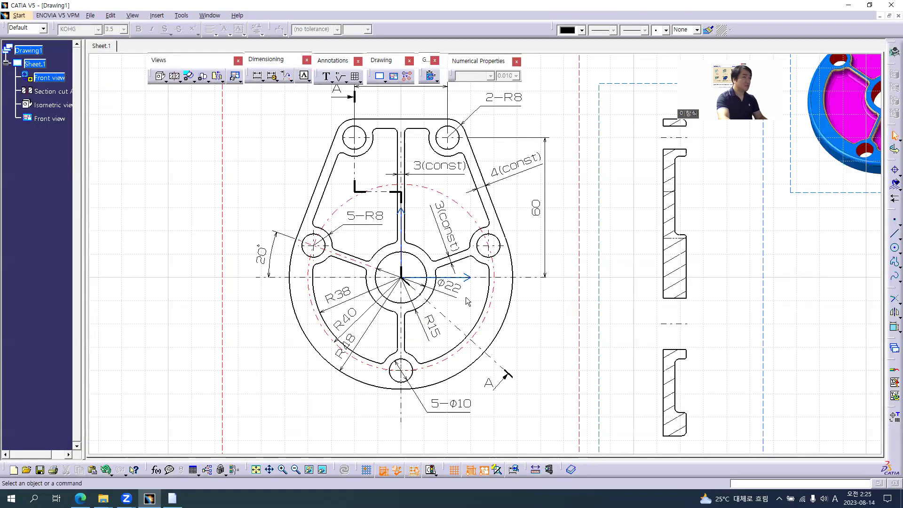
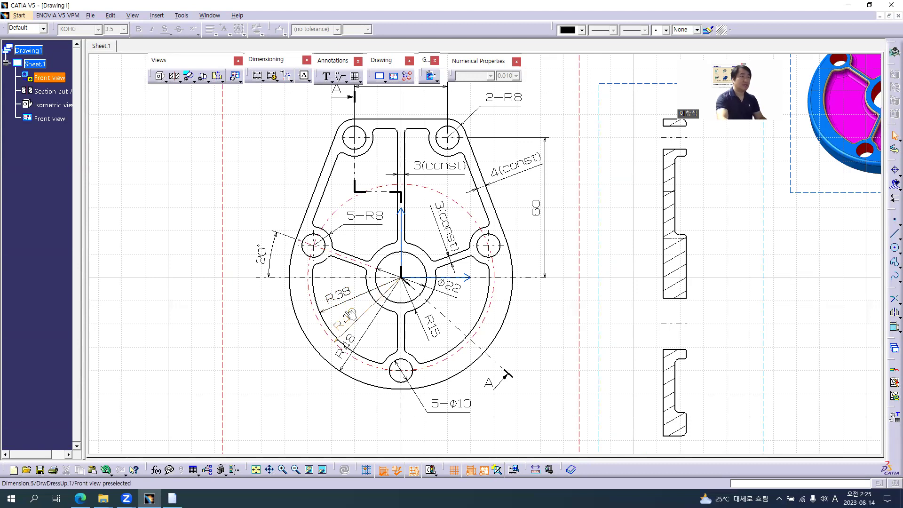
Activate the Section Cut A-A view and check the reference PDF for the dimensions it needs.
mouse_move(621, 314)
middle_mouse_down()
mouse_move(580, 295)
mouse_move(469, 286)
mouse_move(483, 322)
middle_mouse_up()
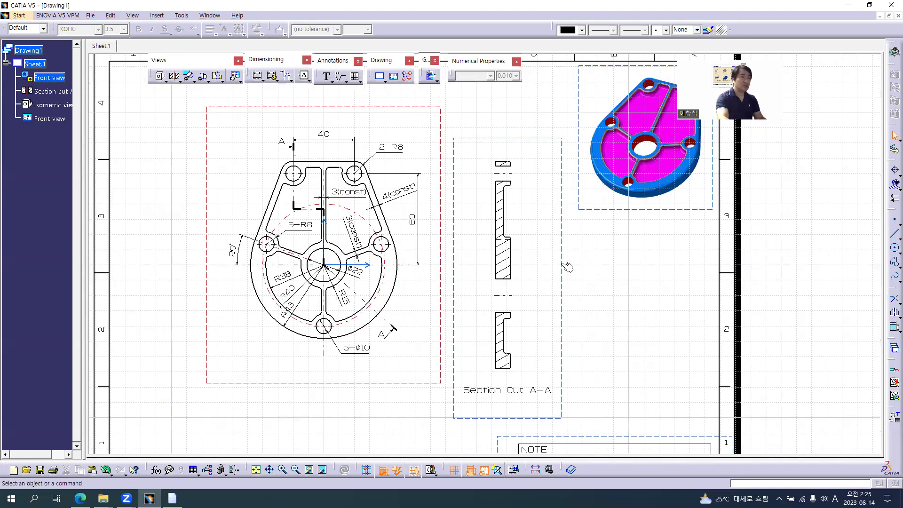
double_click(562, 262)
middle_click_drag(537, 302, 518, 275)
key("alt+Tab")
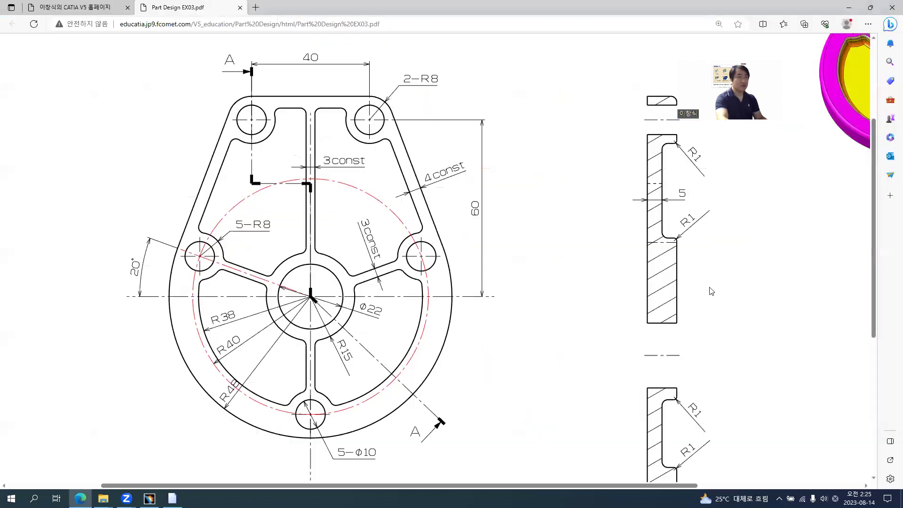
scroll(711, 296, "down", 3, "ctrl")
scroll(704, 369, "up", 2, "ctrl")
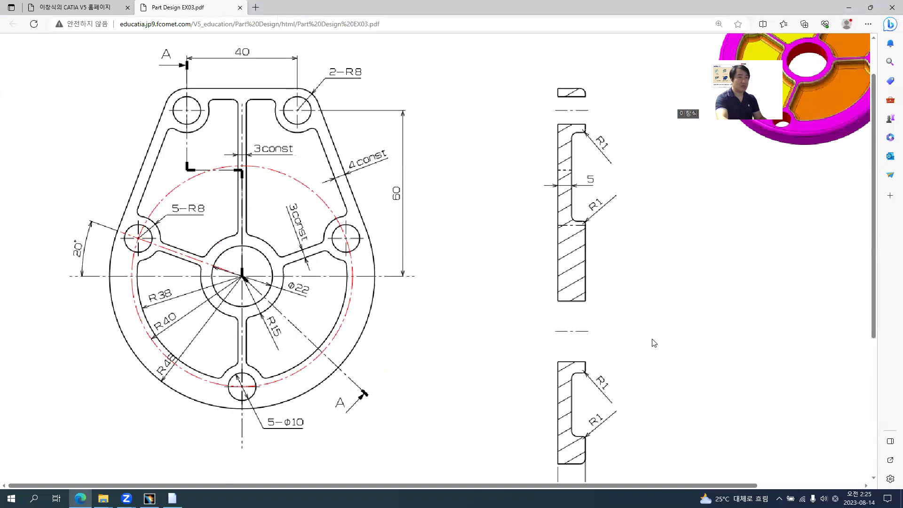
scroll(651, 282, "down", 2)
key("alt+Tab")
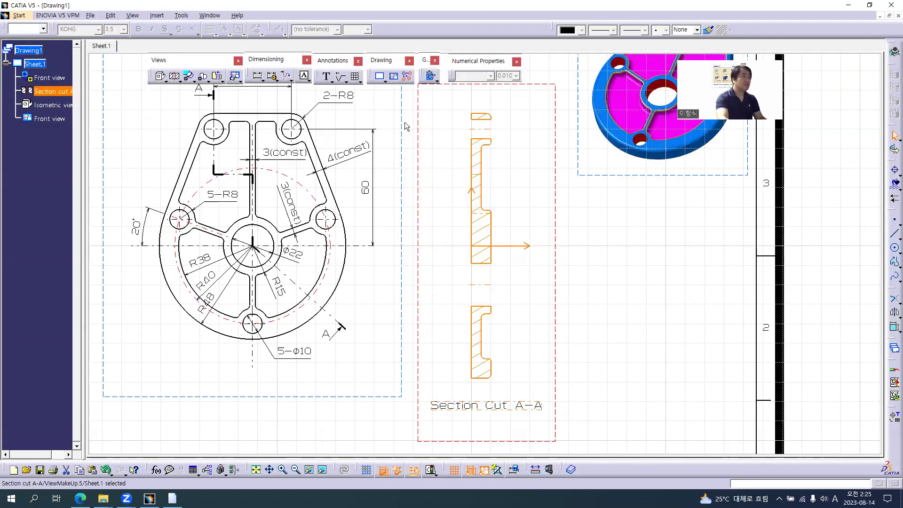
Dimension the radius of the small rounded edge just below the top hole in Section Cut A-A, with a slanted leader outside the contour.
left_click(256, 80)
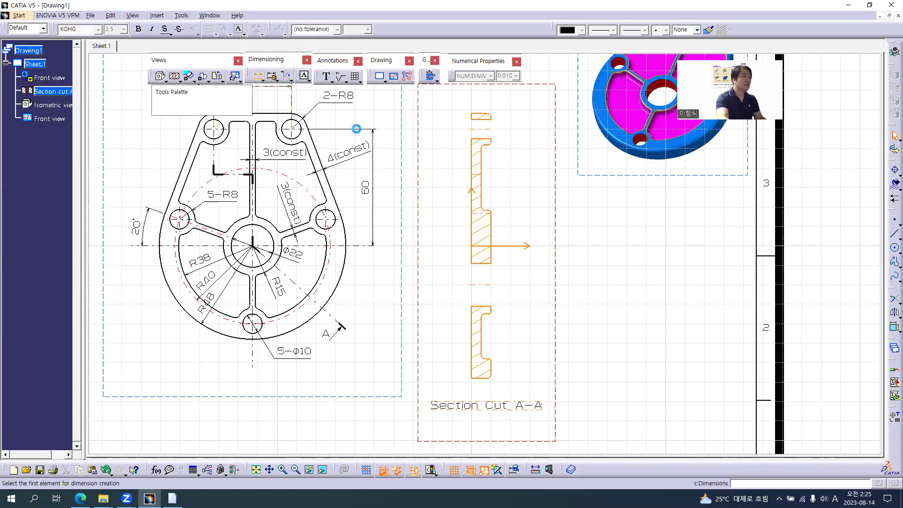
scroll(437, 203, "up", 3)
scroll(480, 148, "up", 2)
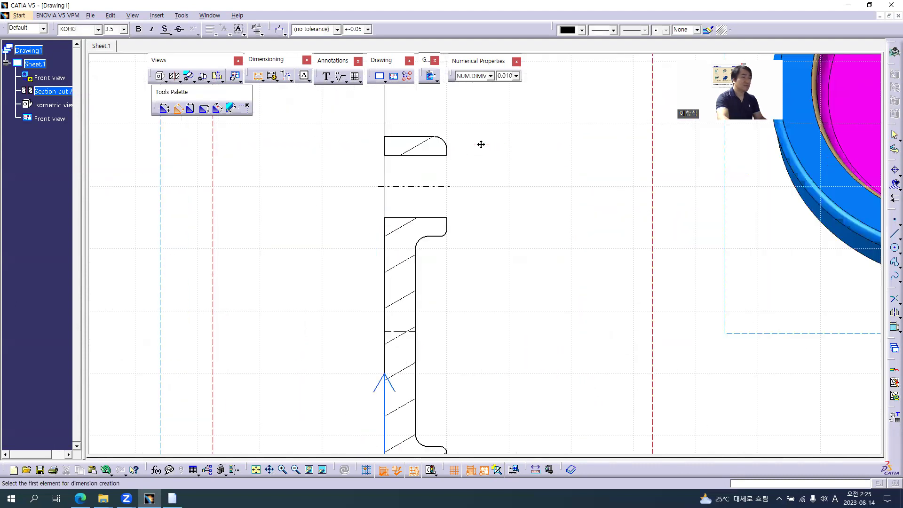
key("alt+Tab")
key("alt+Tab")
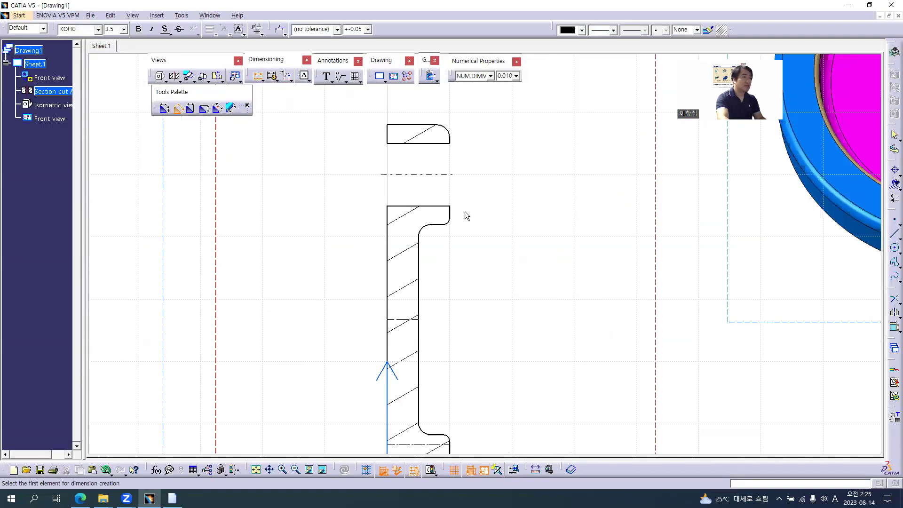
left_click(462, 229)
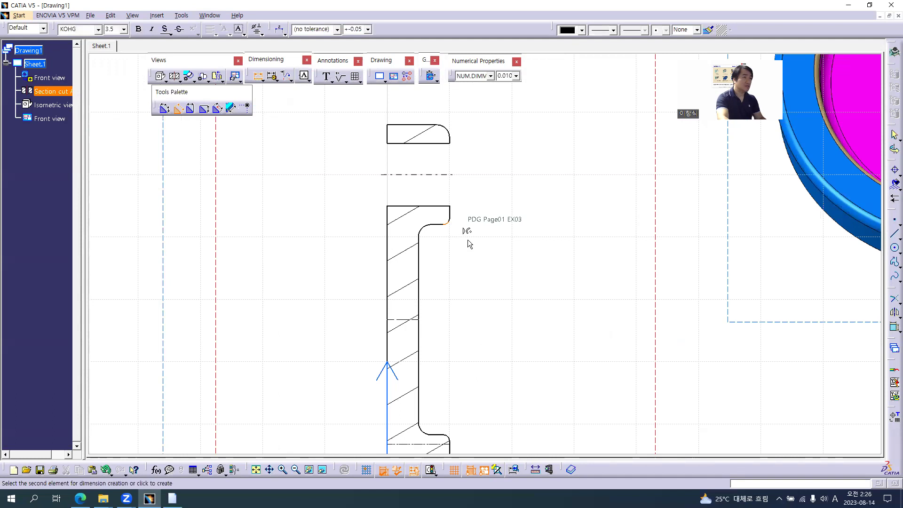
left_click(500, 285)
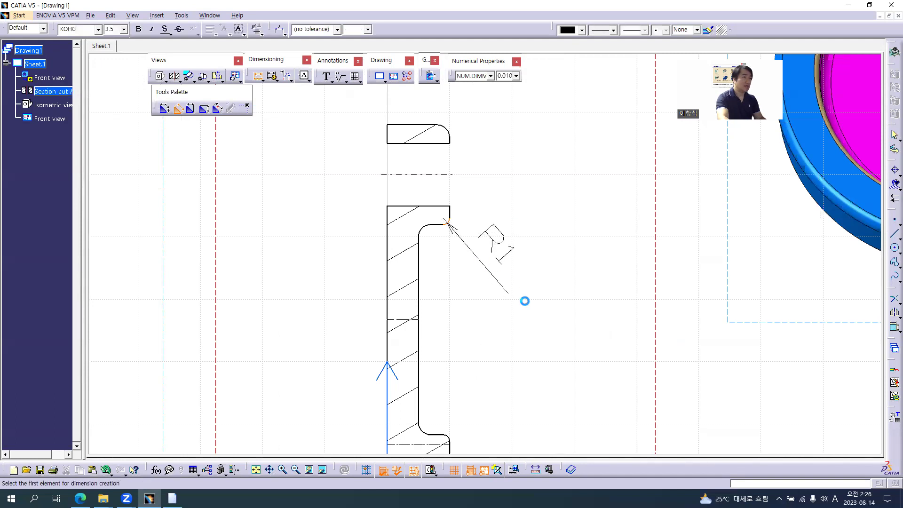
Dimension the radius of the rounded edge at the lower end of the upper recess in Section Cut A-A.
middle_click_drag(538, 349, 539, 216)
key("alt+Tab")
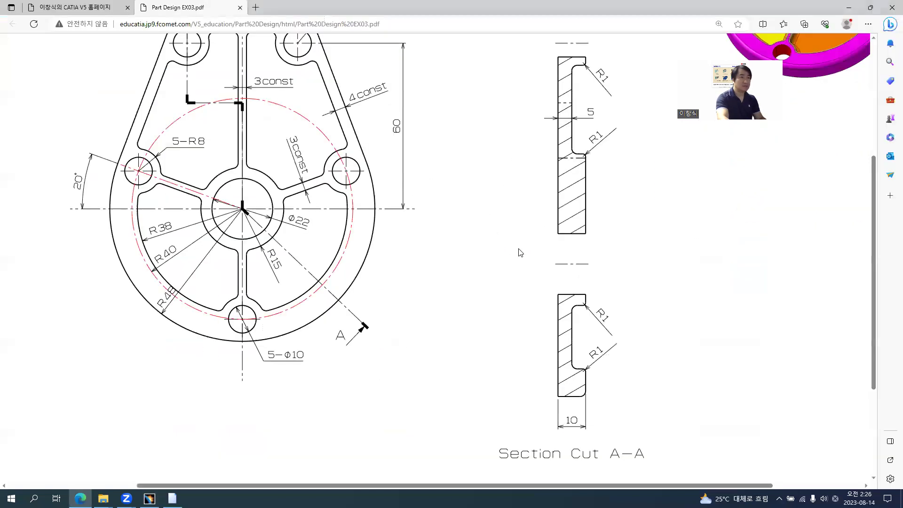
key("alt+Tab")
left_click(463, 285)
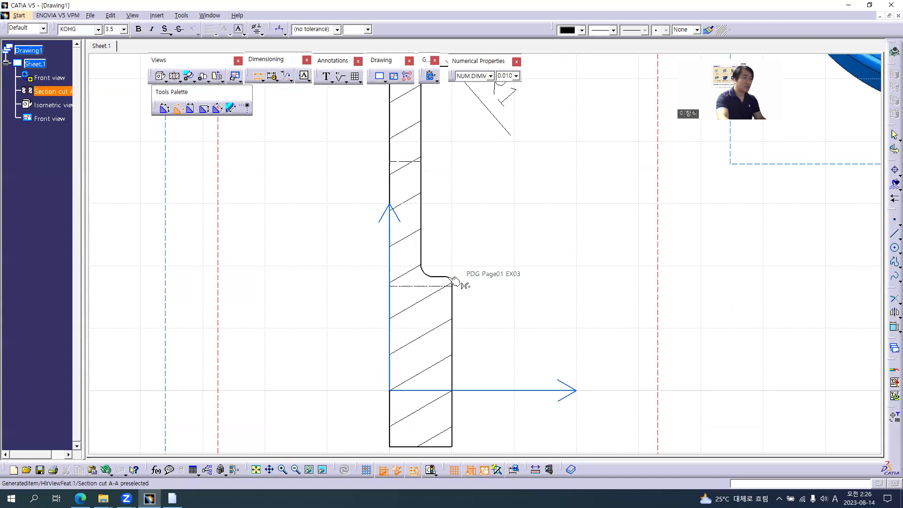
left_click(484, 251)
Dimension the thin web's thickness at the upper recess of Section Cut A-A, placing the value outside the contour as in the reference PDF.
middle_click_drag(455, 173, 501, 301)
left_click(431, 279)
left_click(464, 280)
key("alt+Tab")
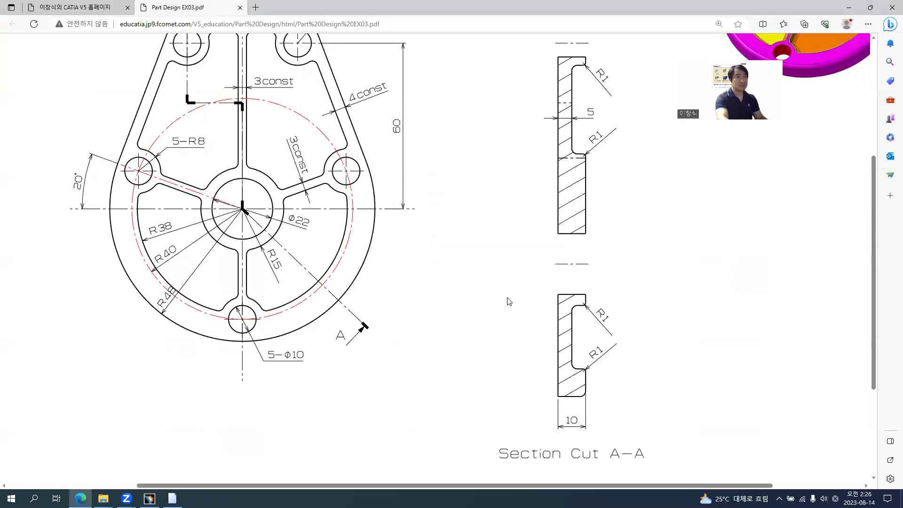
key("alt+Tab")
left_click(501, 304)
Dimension the radii of the rounded edges at both ends of the lower recess in Section Cut A-A, with slanted leaders outside the contour.
middle_click_drag(593, 367, 582, 40)
mouse_move(568, 353)
middle_mouse_down()
mouse_move(555, 211)
mouse_move(546, 257)
middle_mouse_up()
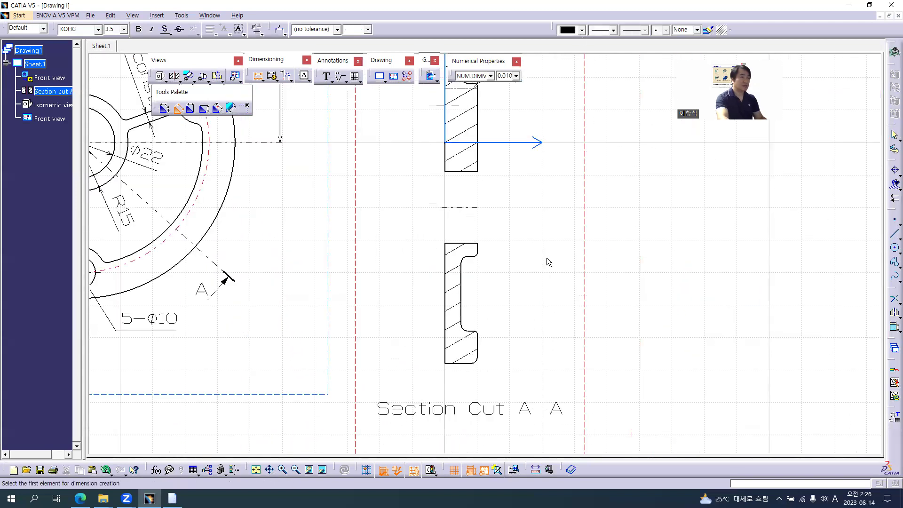
key("alt+Tab")
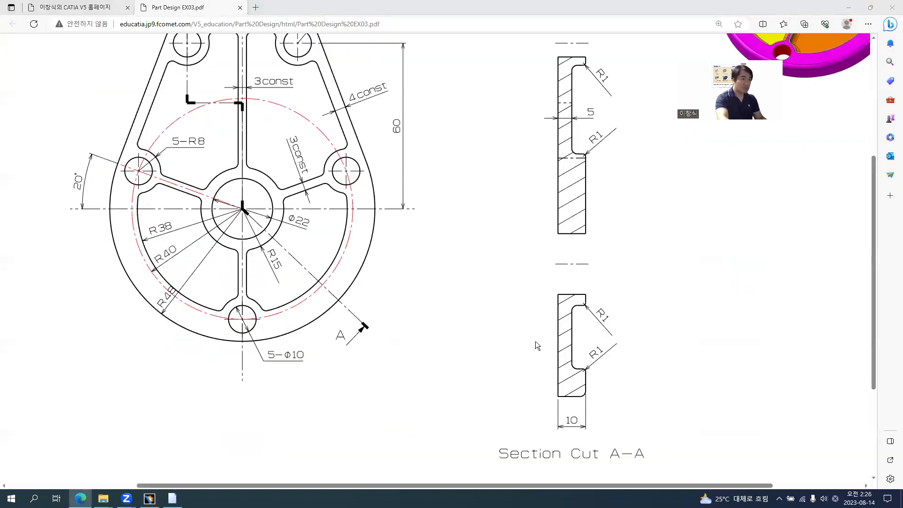
key("alt+Tab")
left_click(477, 256)
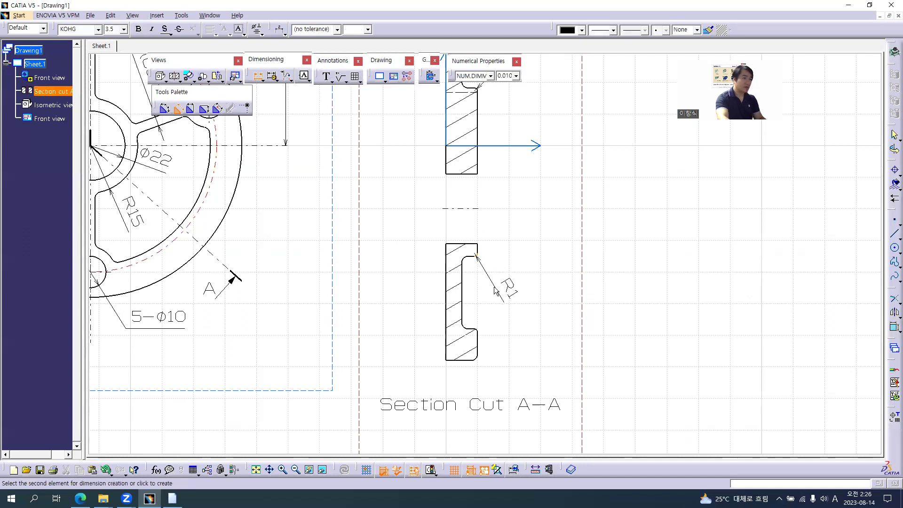
left_click(499, 295)
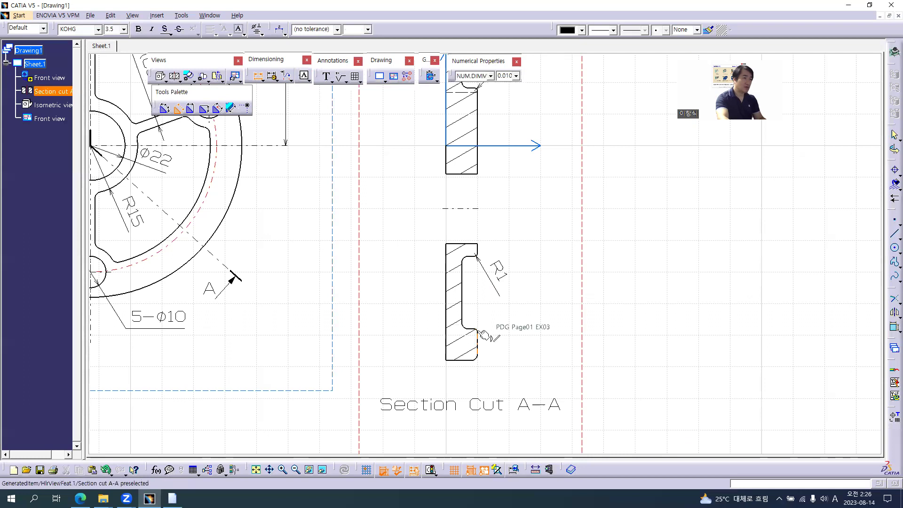
left_click(477, 326)
left_click(487, 317)
Dimension the full part thickness below the lower end of Section Cut A-A.
left_click(446, 340)
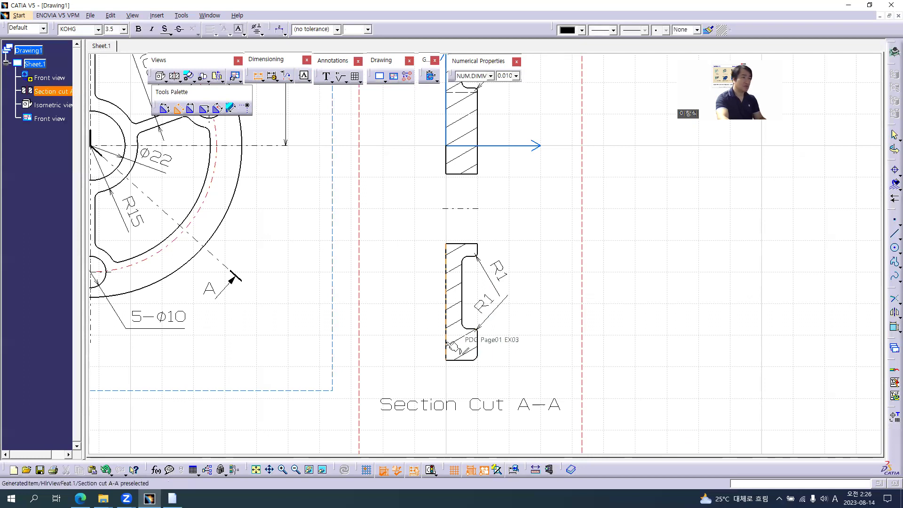
left_click(476, 346)
left_click(464, 398)
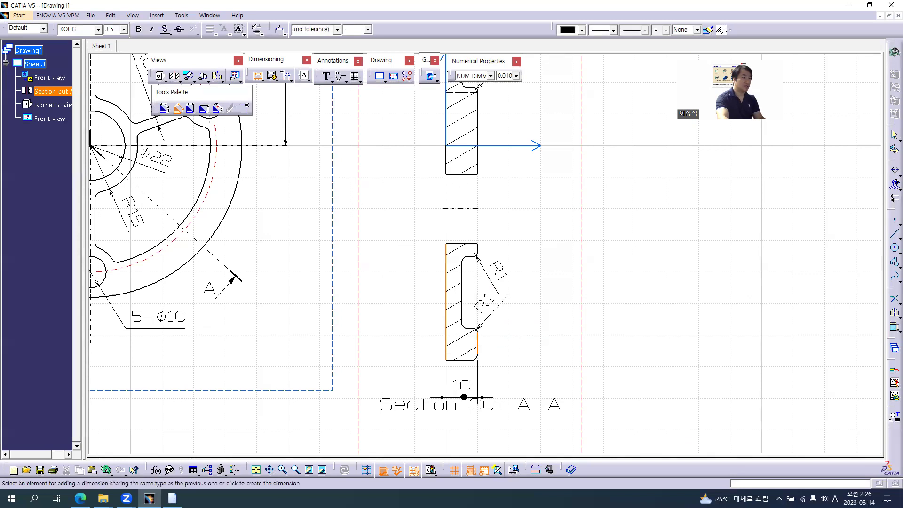
key("alt+Tab")
key("alt+Tab")
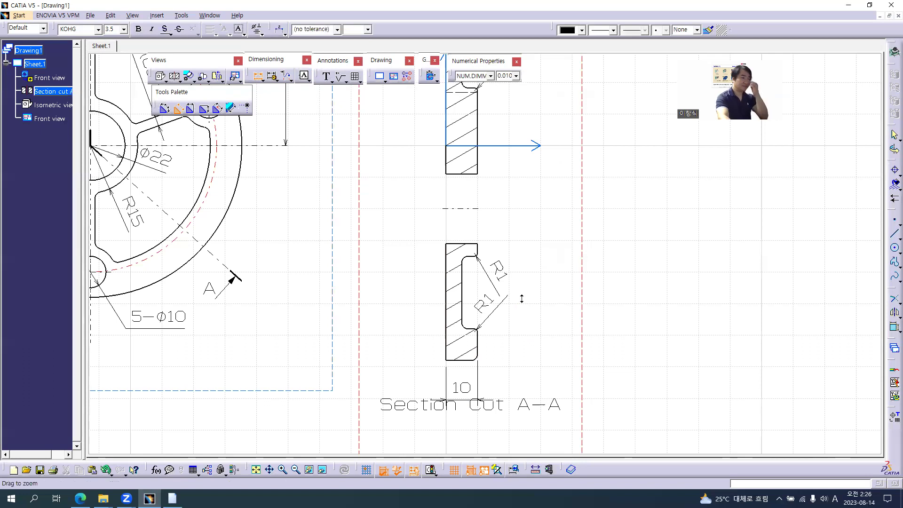
Move the Section Cut A-A caption down so it clears the thickness dimension.
scroll(521, 298, "down", 4)
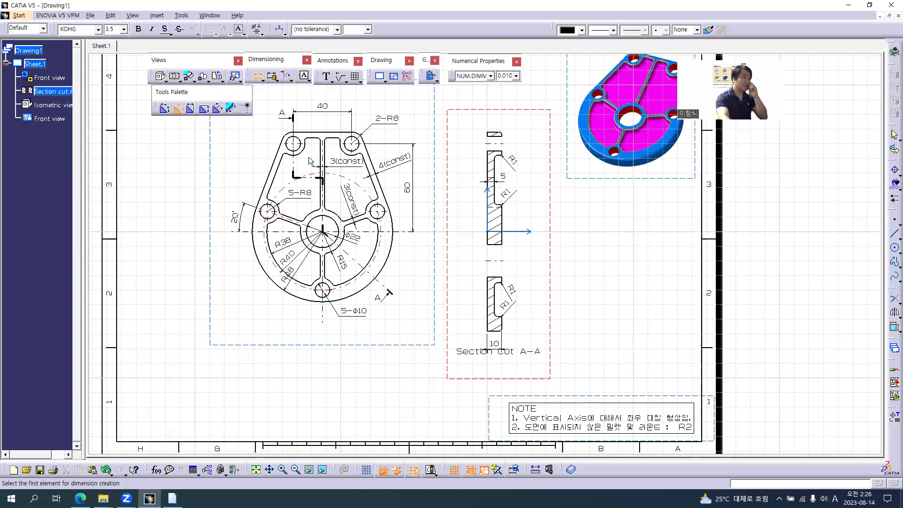
middle_click_drag(532, 315, 541, 319)
key("Escape")
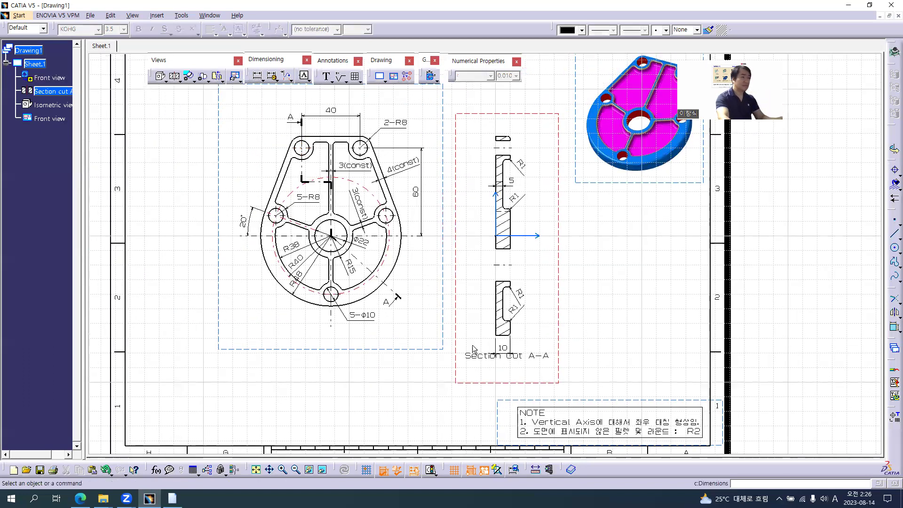
left_click(520, 362)
left_click_drag(522, 377, 516, 371)
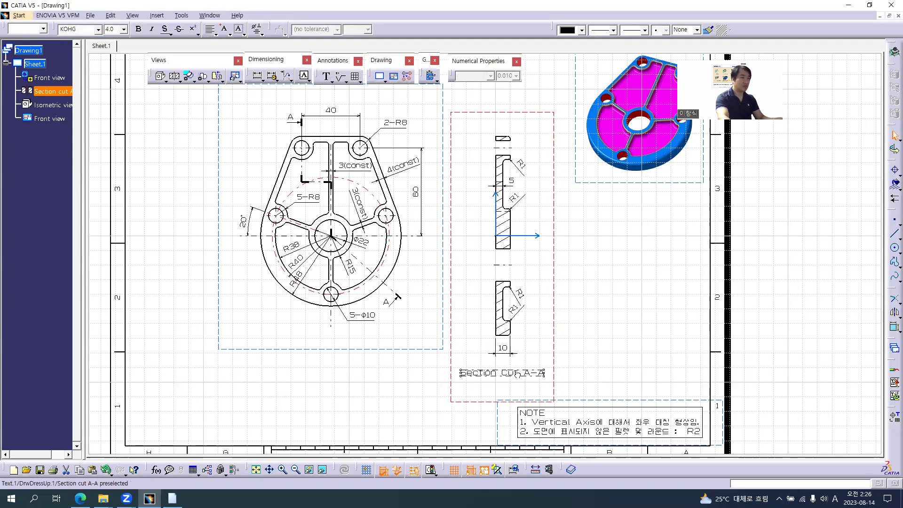
left_click(598, 305)
Compare the sheet with the reference PDF and select every dimension in the drawing through a search for the type Dimension.
key("alt+Tab")
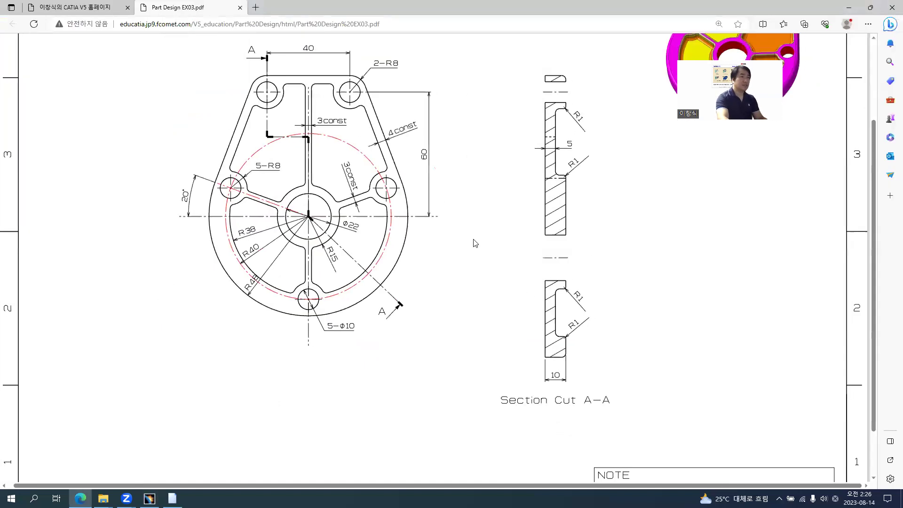
scroll(463, 230, "down", 3, "ctrl")
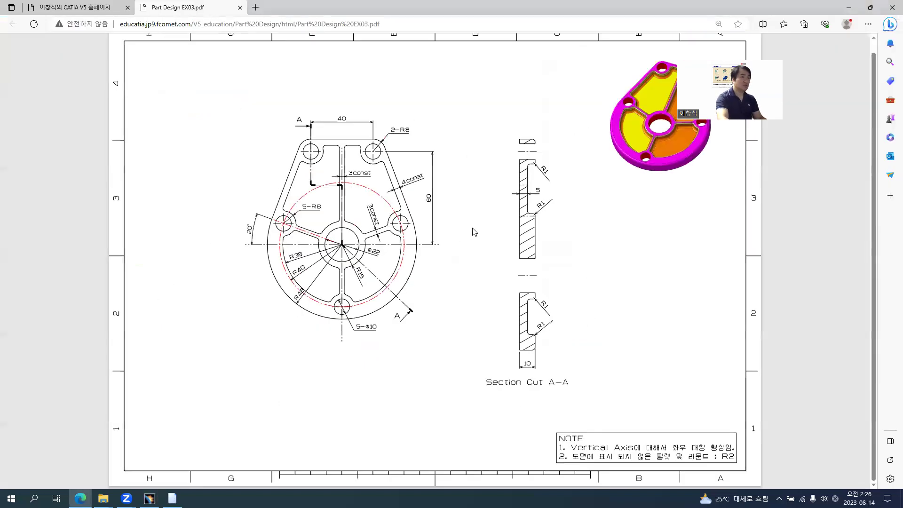
scroll(437, 231, "up", 2, "ctrl")
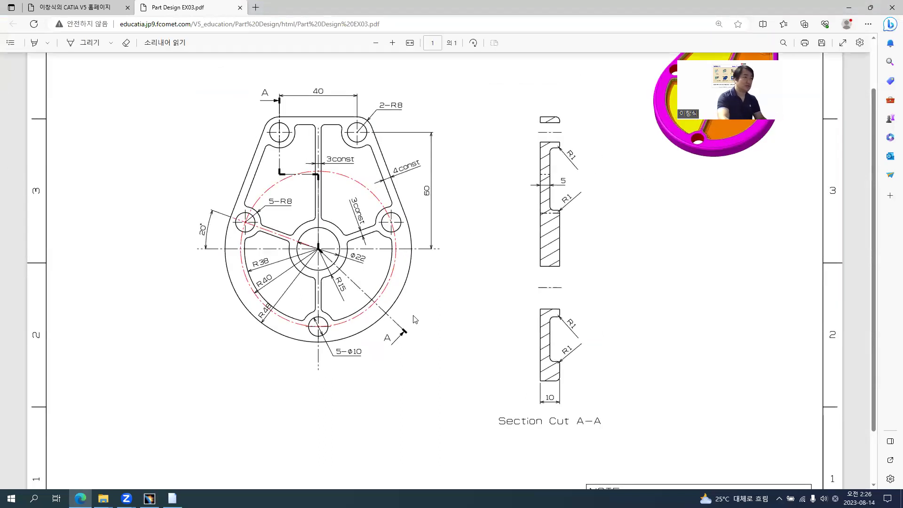
key("alt+Tab")
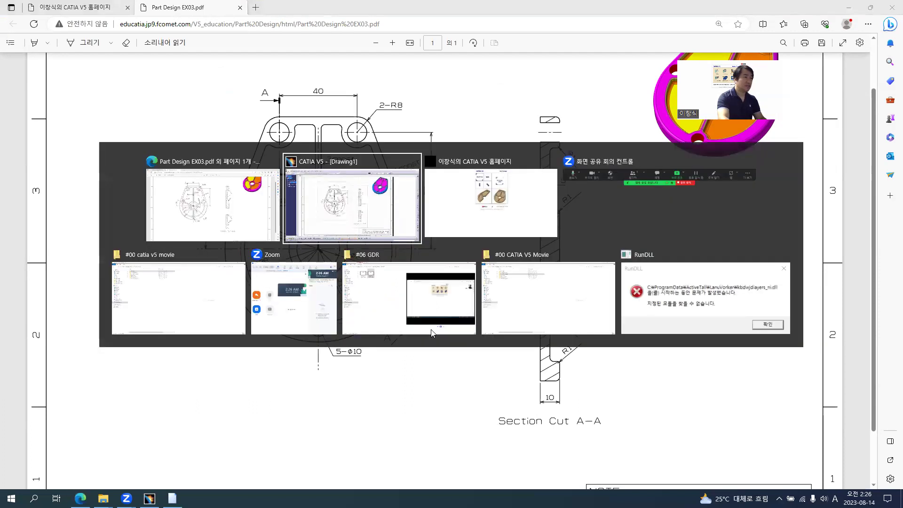
middle_click_drag(437, 287, 474, 347)
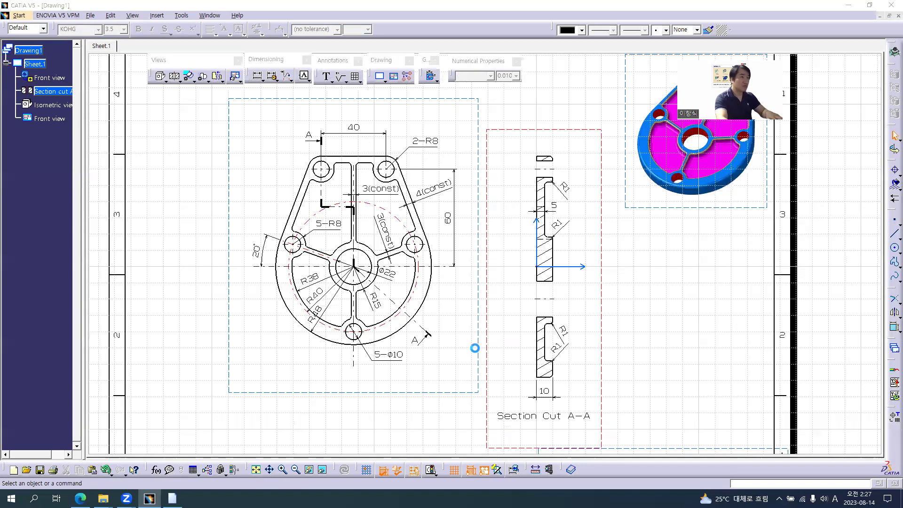
key("ctrl+f")
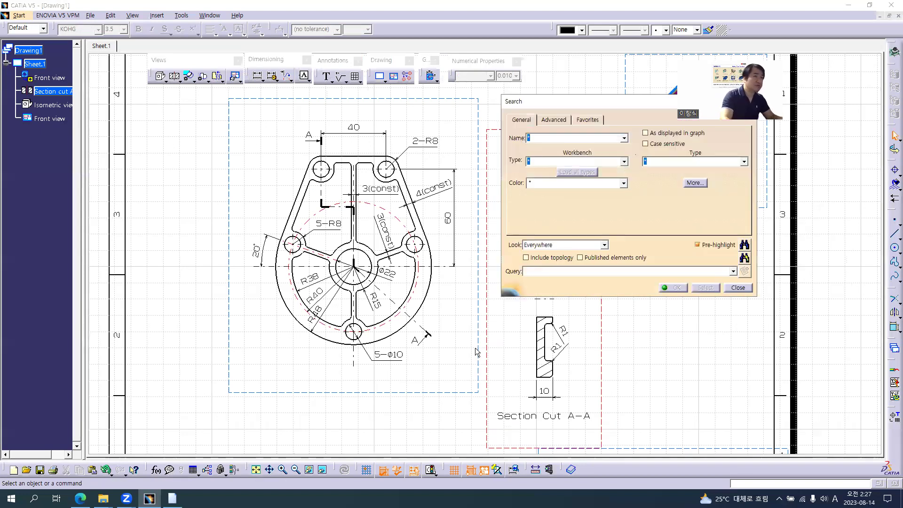
left_click(743, 163)
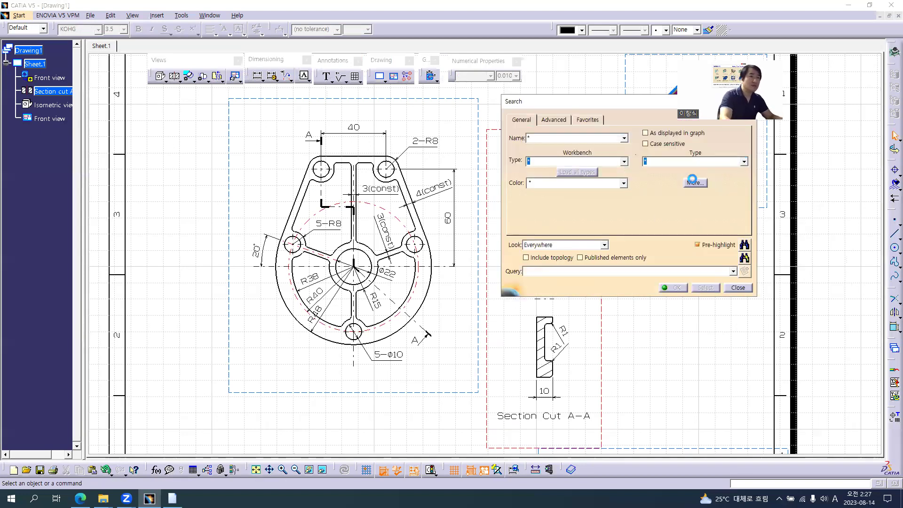
left_click(653, 178)
left_click(696, 183)
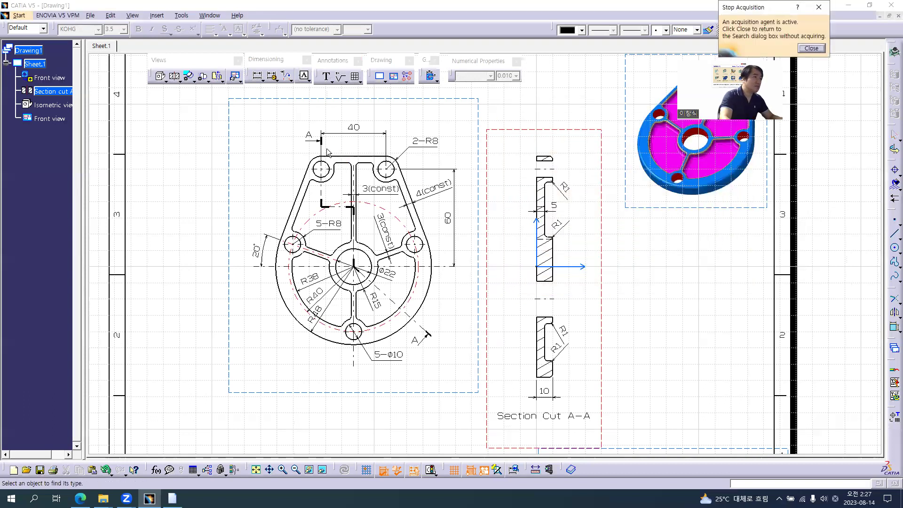
left_click(338, 132)
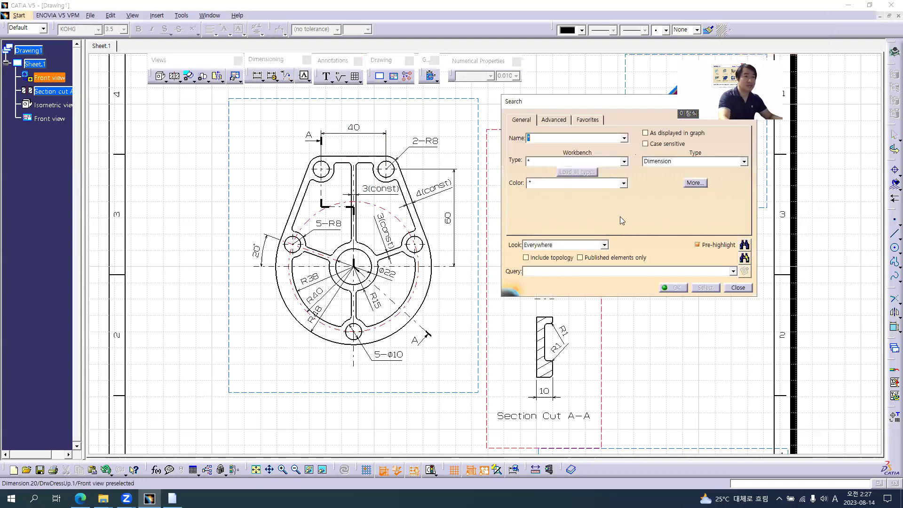
left_click(744, 259)
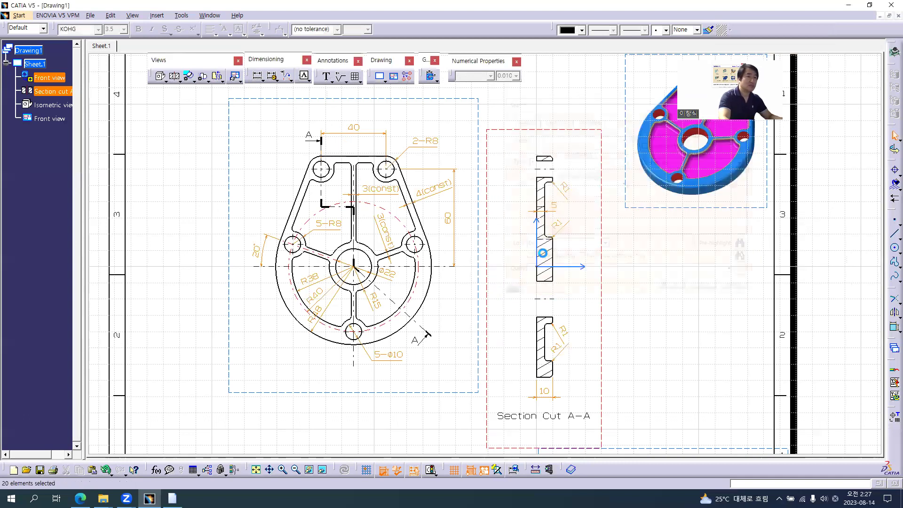
Set the extension line overrun and blanking of all selected dimensions to 1 mm on both sides.
key("alt+Return")
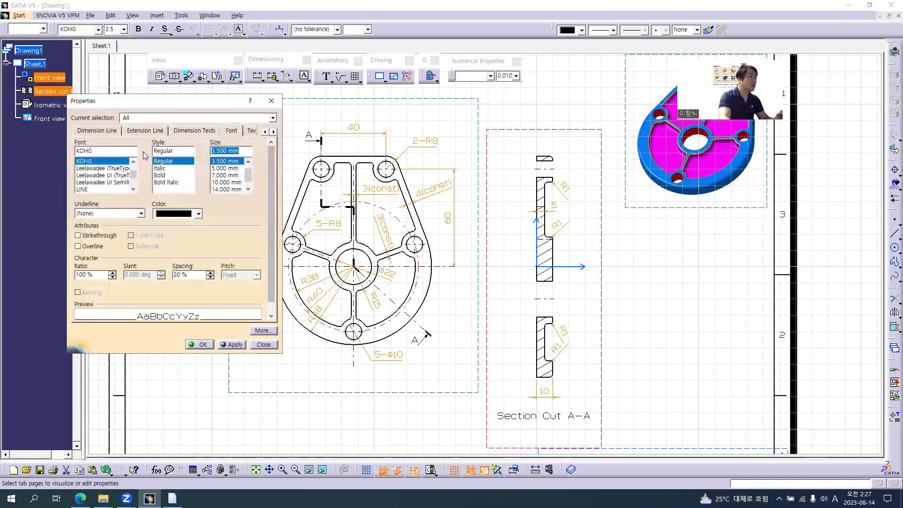
left_click(264, 131)
left_click(264, 132)
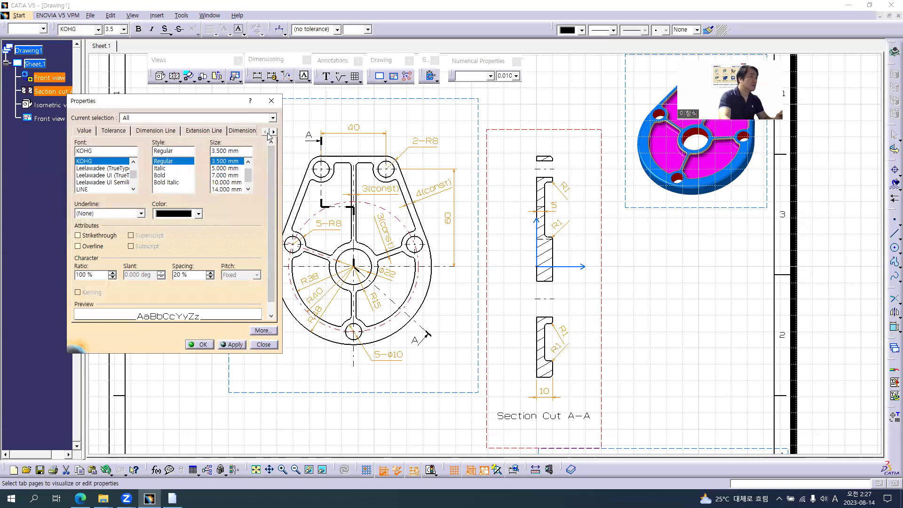
left_click(84, 130)
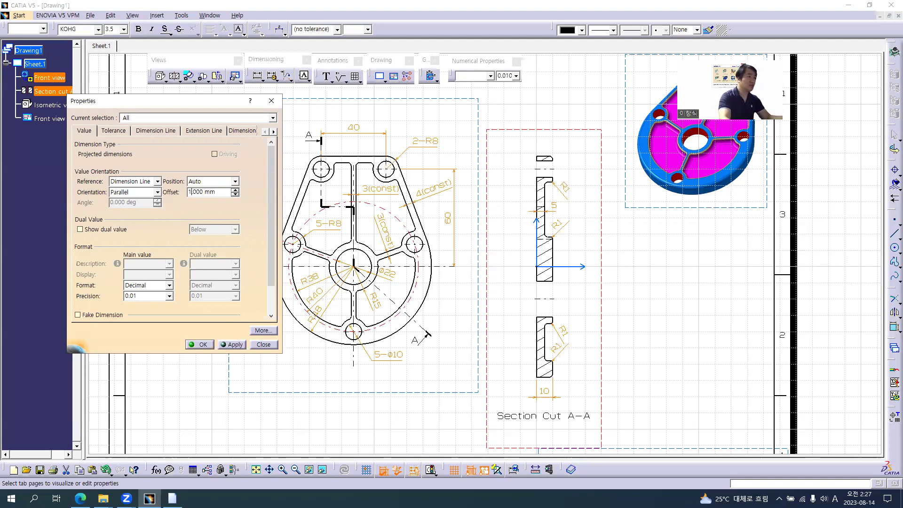
left_click(203, 130)
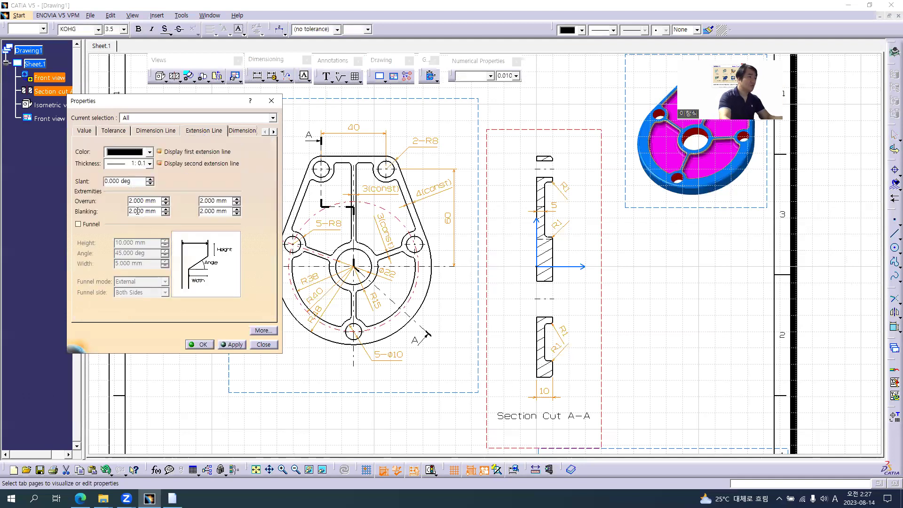
double_click(131, 201)
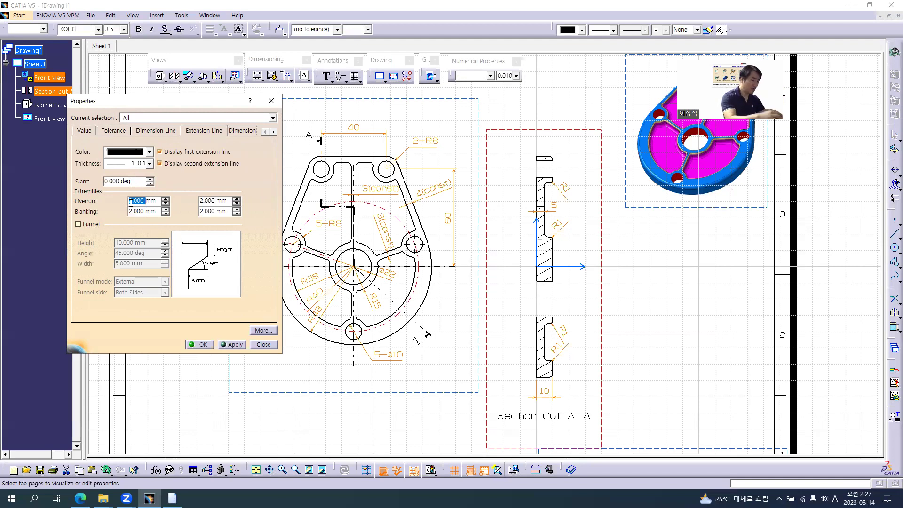
type("1")
key("Tab")
type("1")
key("Tab")
type("1")
key("Tab")
type("1")
key("Tab")
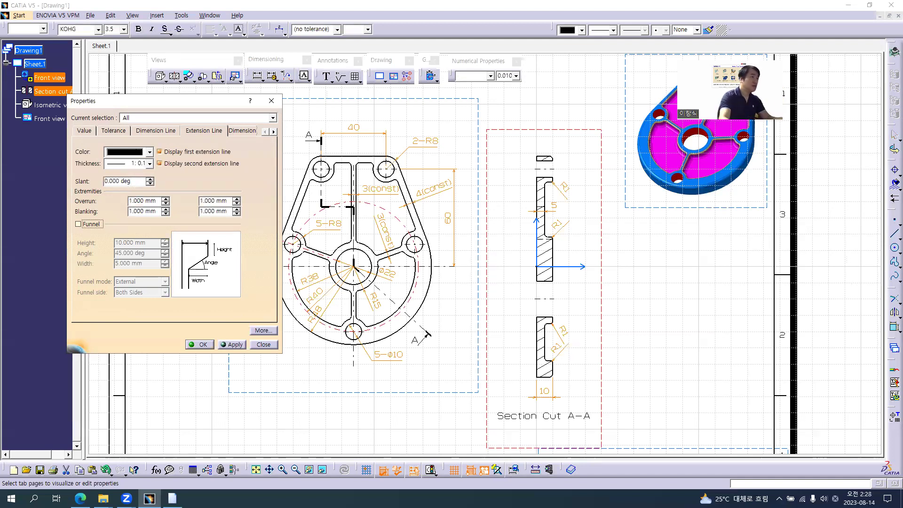
Set the font size of all selected dimensions to 2.5 mm and compare the text size with the reference PDF.
left_click(275, 132)
left_click(274, 131)
left_click(274, 132)
left_click(183, 131)
left_click(230, 161)
type("2.5")
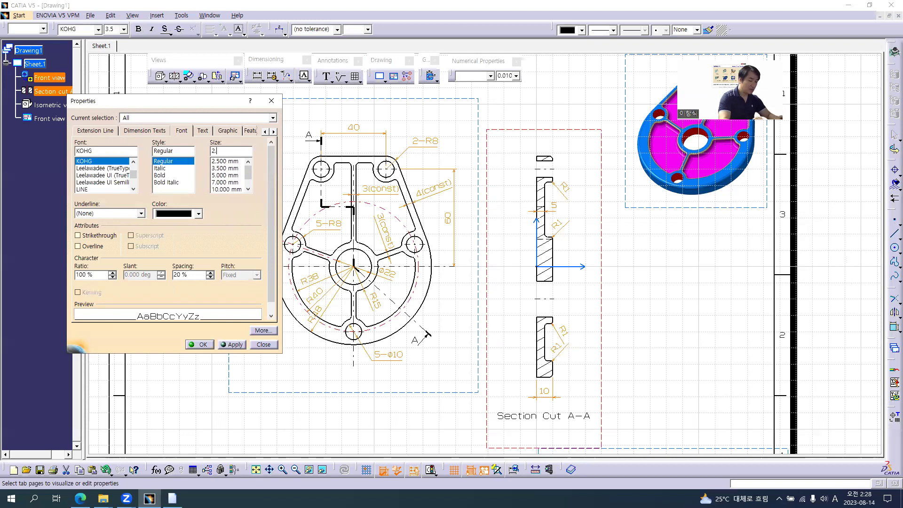
left_click(236, 345)
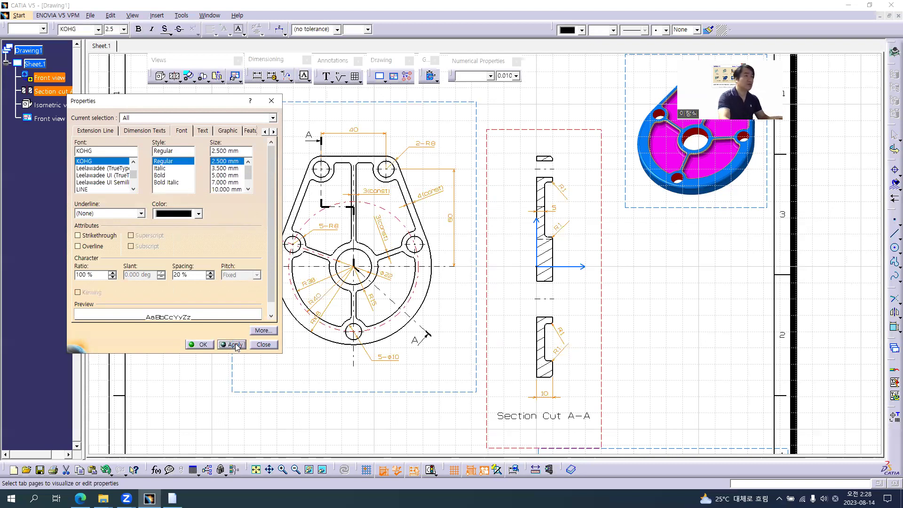
key("alt+Tab")
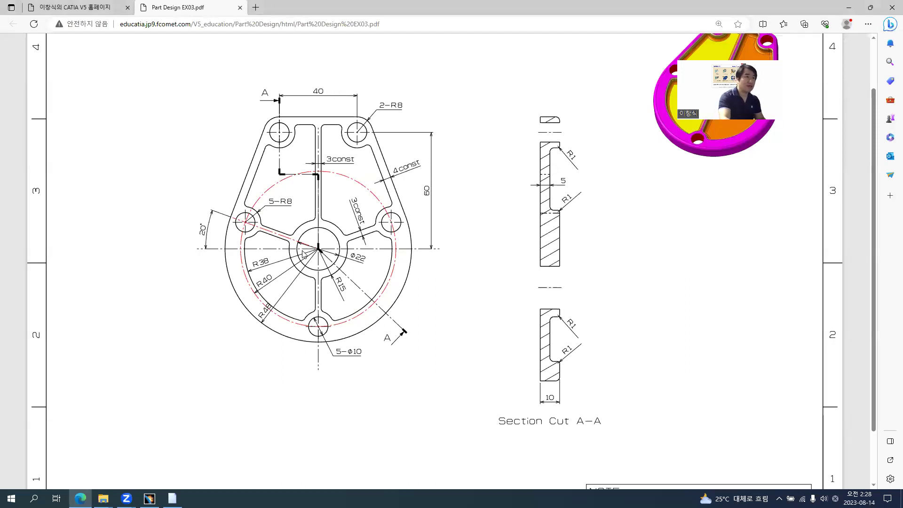
key("alt+Tab")
left_click(199, 346)
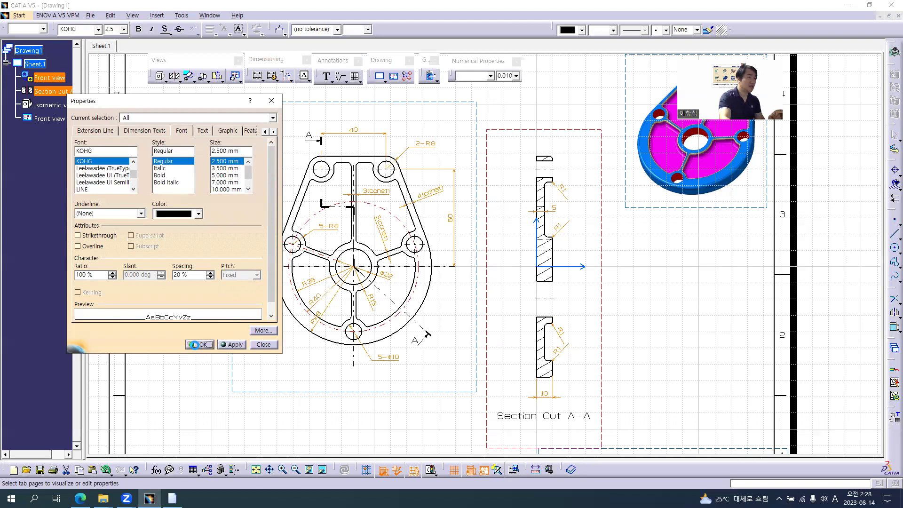
Shift the 3(const) dimension of the right slanted rib slightly outward along the rib in the front view.
mouse_move(258, 300)
middle_mouse_down()
mouse_move(317, 299)
mouse_move(327, 266)
mouse_move(375, 248)
middle_mouse_up()
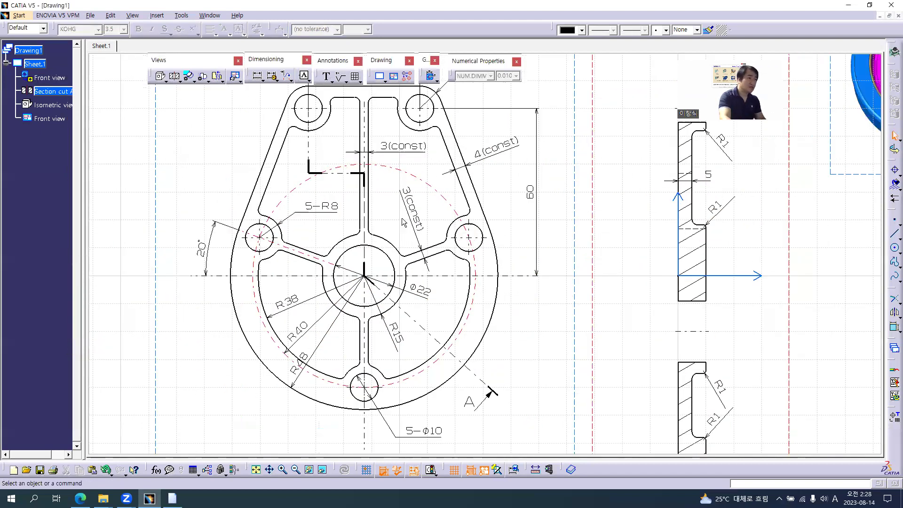
left_click(422, 207)
left_click_drag(422, 208, 425, 218)
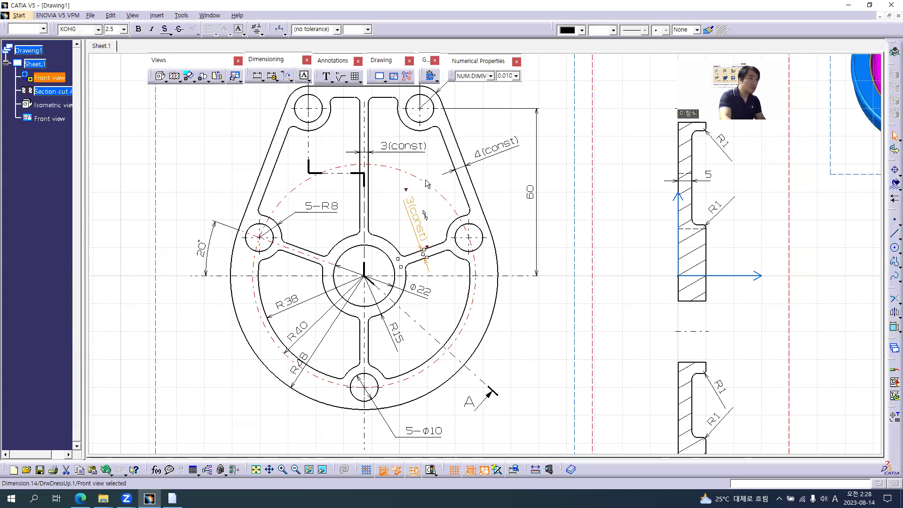
Shift the 4(const) dimension text slightly toward the outer rib and move the 60 dimension line closer to the front view.
left_click(492, 142)
left_click_drag(491, 140, 488, 141)
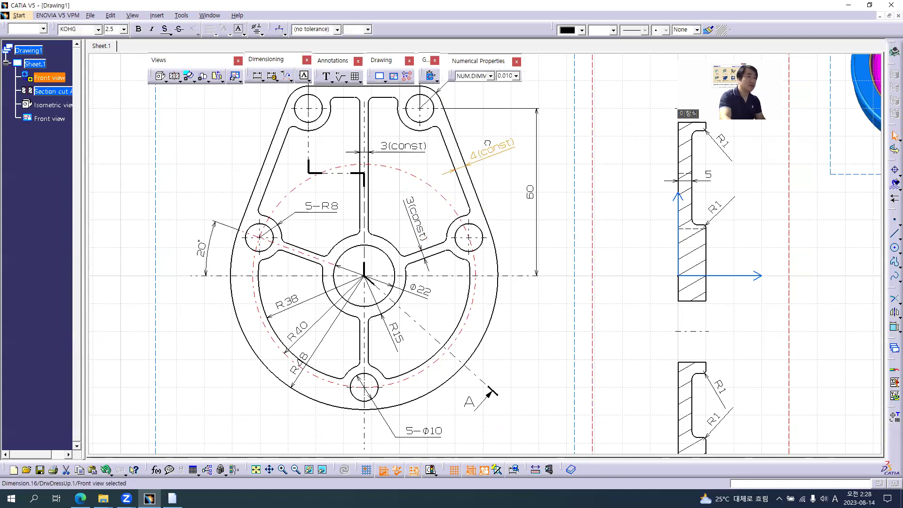
left_click(512, 232)
left_click(533, 196)
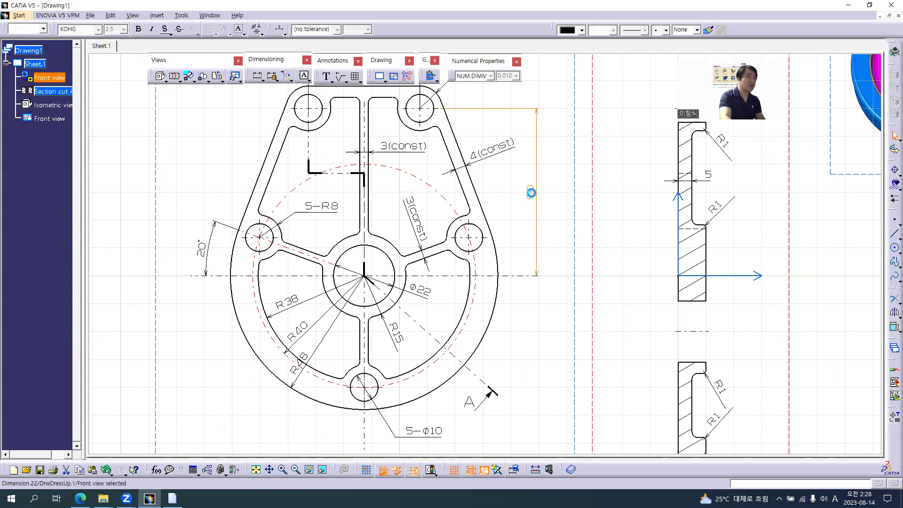
left_click_drag(531, 193, 521, 191)
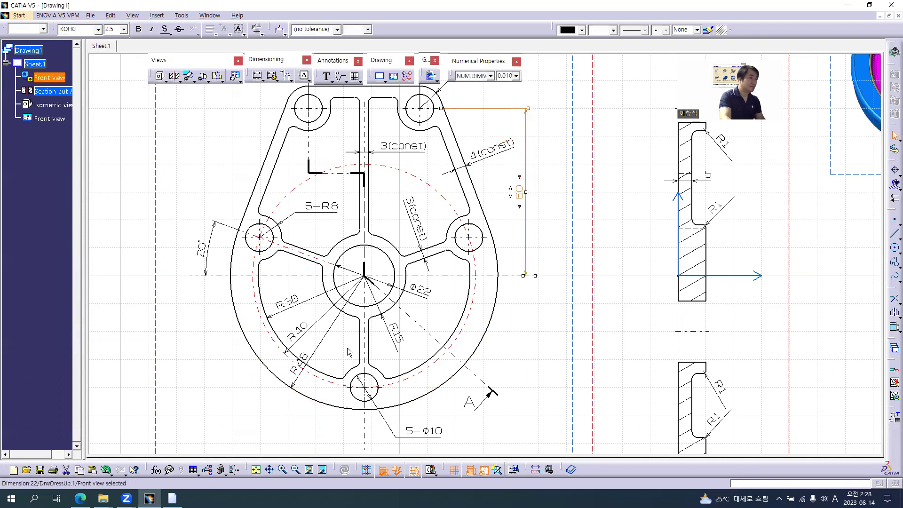
Shift the R38 dimension text slightly outward along its leader in the front view.
middle_click_drag(348, 351, 516, 272)
middle_click_drag(509, 221, 506, 191)
left_click(426, 192)
left_click_drag(430, 184, 423, 187)
Reposition the R48 dimension text along its leader near the outer arc, checking its placement against the reference PDF.
left_click(448, 314)
left_click_drag(446, 314, 421, 331)
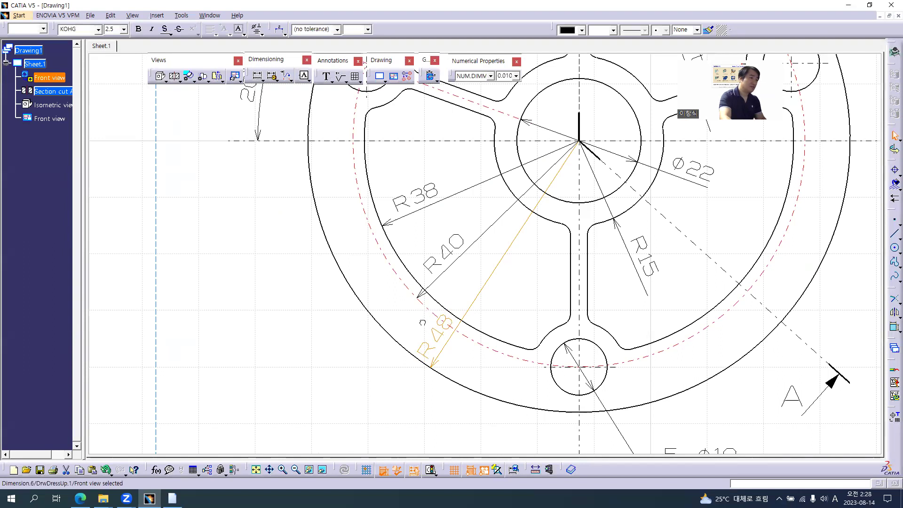
key("alt+Tab")
key("alt+Tab")
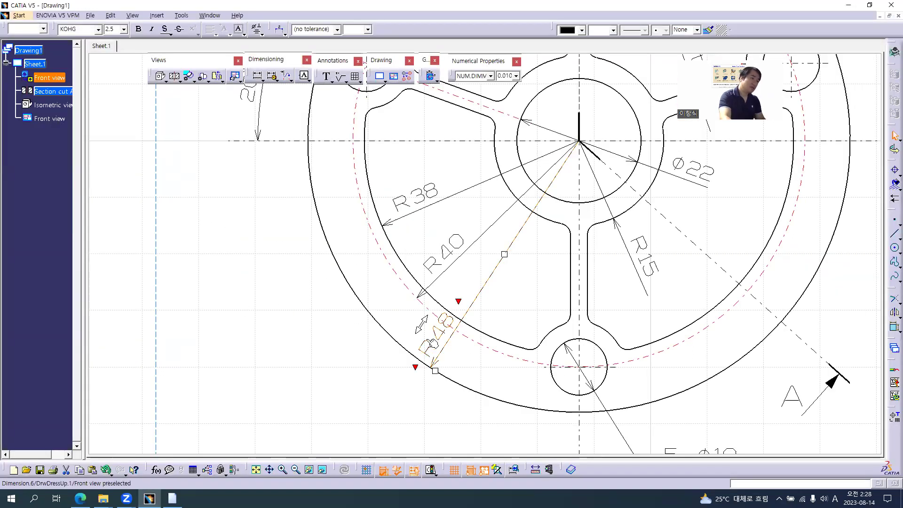
left_click_drag(422, 324, 423, 321)
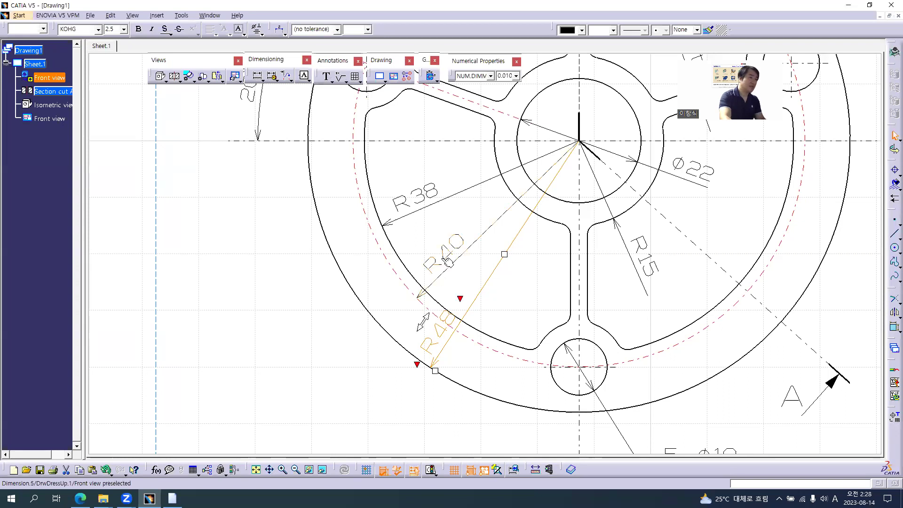
Shift the R40 dimension text slightly outward along its leader, toward the red pitch circle.
left_click(433, 249)
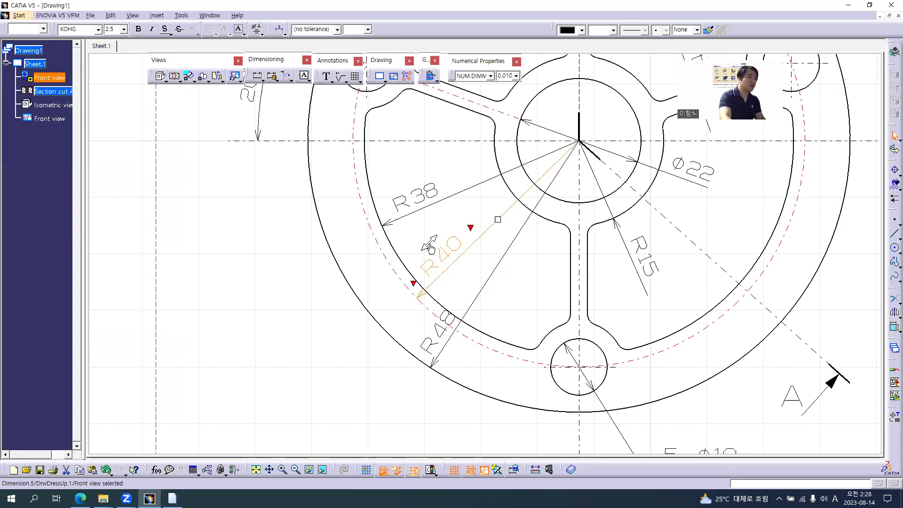
left_click_drag(435, 240, 429, 246)
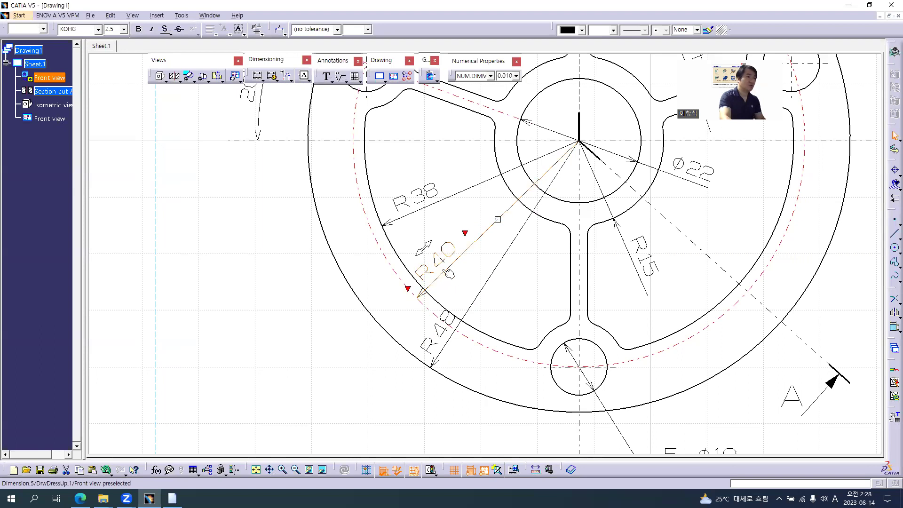
left_click(522, 302)
Shift the 5-ø10 dimension text of the lowest hole slightly toward the vertical centerline of the front view.
scroll(530, 301, "down", 2)
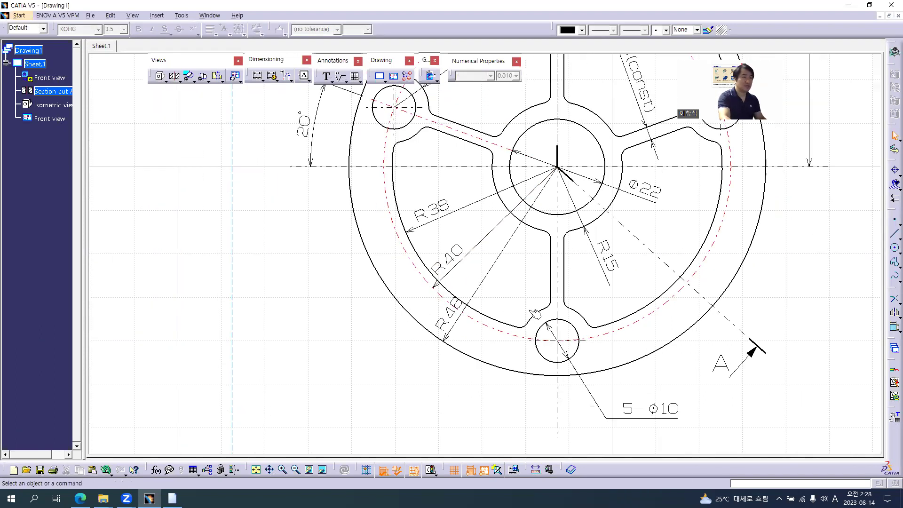
middle_click_drag(530, 310, 429, 320)
left_click(499, 378)
left_click_drag(514, 367, 504, 367)
left_click(447, 235)
Move the 2-R8 dimension text closer to the upper corner arc and compare the dimension layout with the reference PDF.
middle_click_drag(444, 256, 471, 371)
scroll(420, 291, "up", 1)
middle_click_drag(404, 320, 384, 344)
left_click_drag(548, 195, 521, 185)
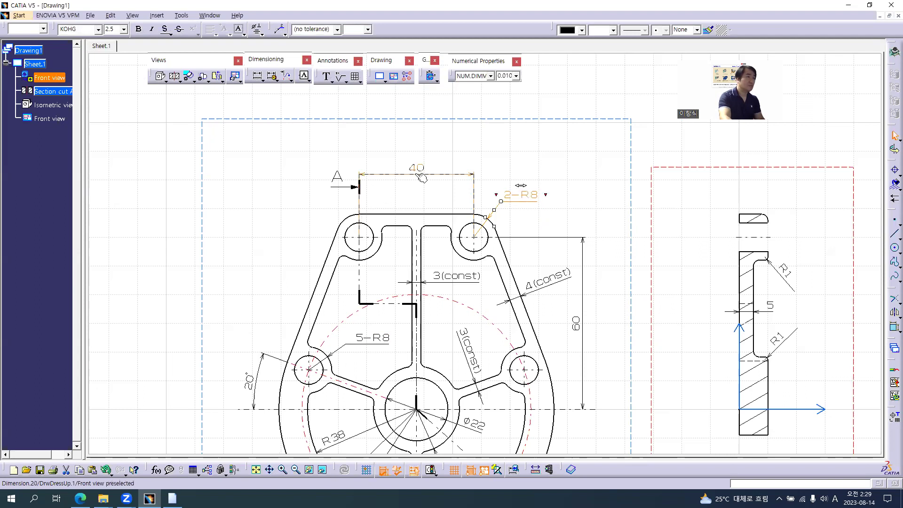
middle_click_drag(659, 395, 531, 284)
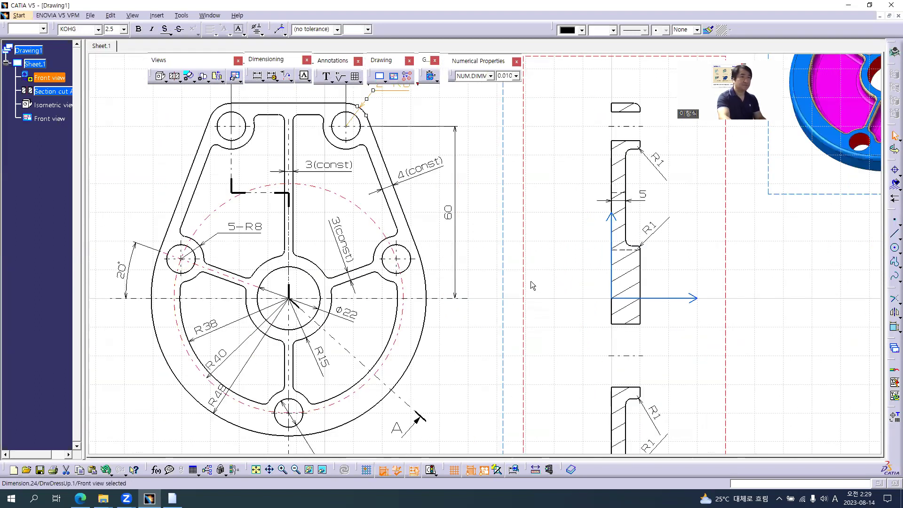
key("alt+Tab")
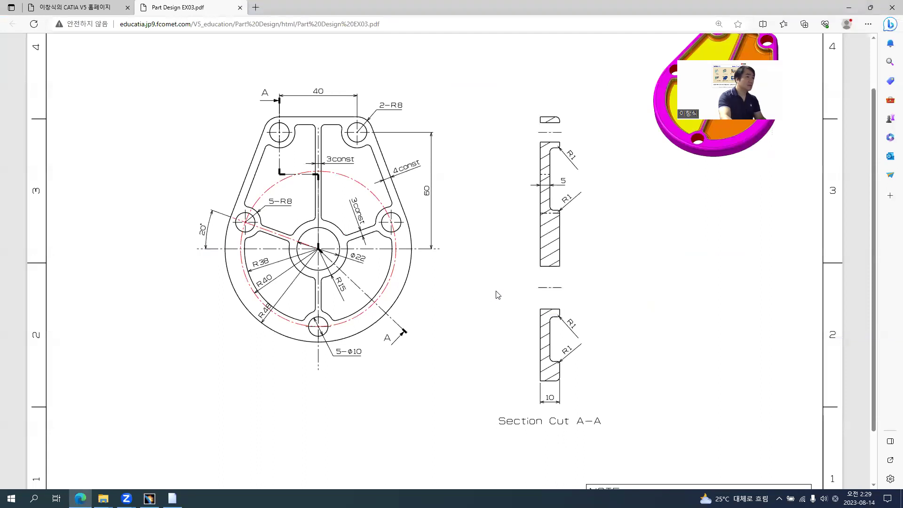
key("alt+Tab")
mouse_move(490, 296)
middle_mouse_down("ctrl")
mouse_move(489, 335)
mouse_move(532, 310)
mouse_move(528, 280)
mouse_move(526, 292)
middle_mouse_up("ctrl")
Open Save Management, start a Save As for PDG Page01 EX03.CATPart and browse to the My Passport (E:) drive.
left_click(89, 16)
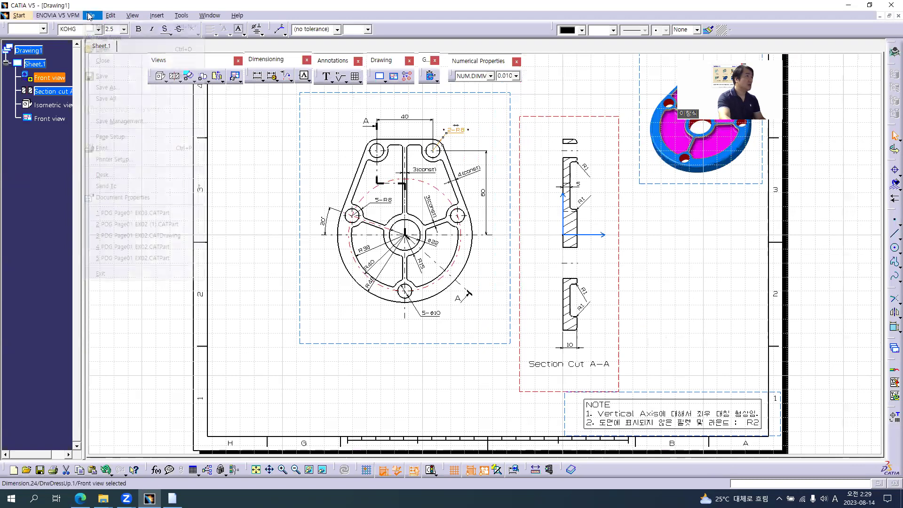
left_click(119, 121)
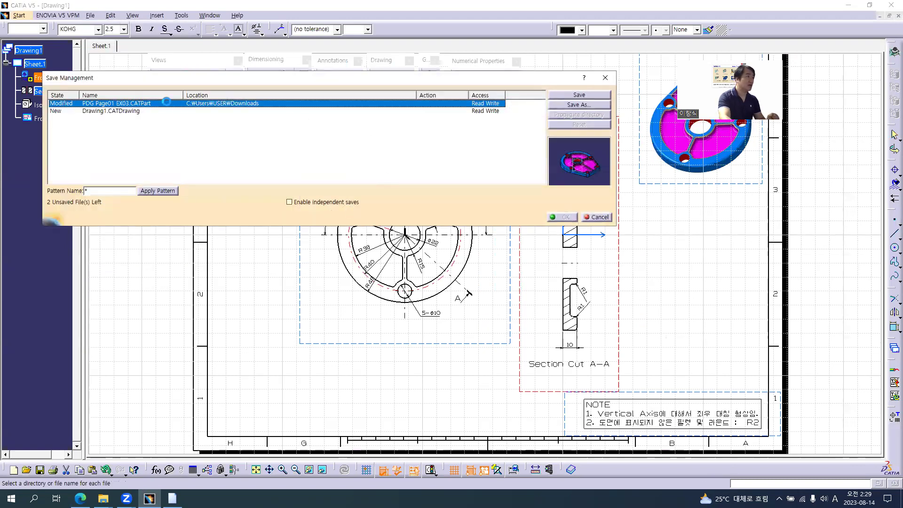
left_click(562, 105)
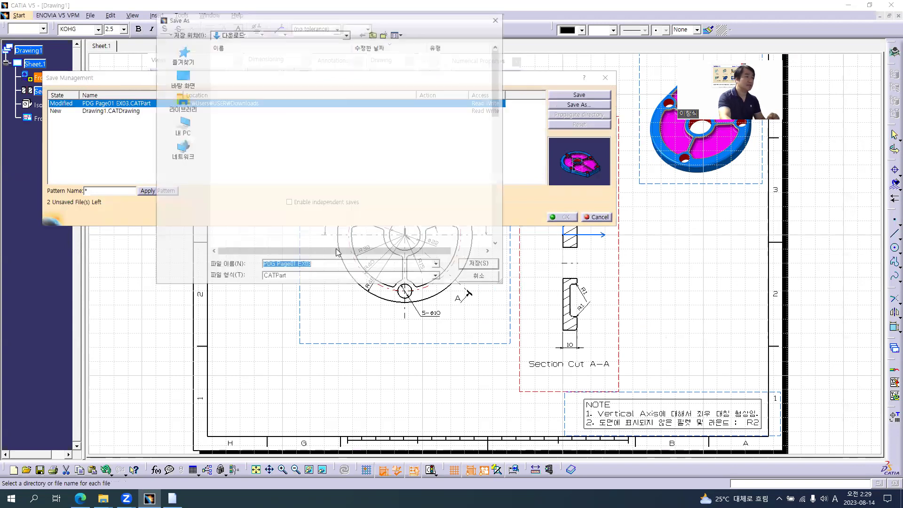
left_click(183, 131)
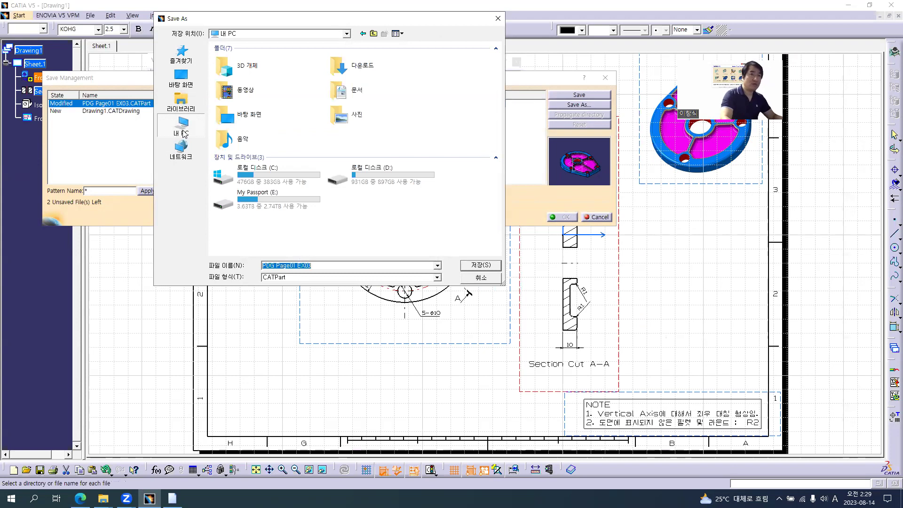
left_click(261, 205)
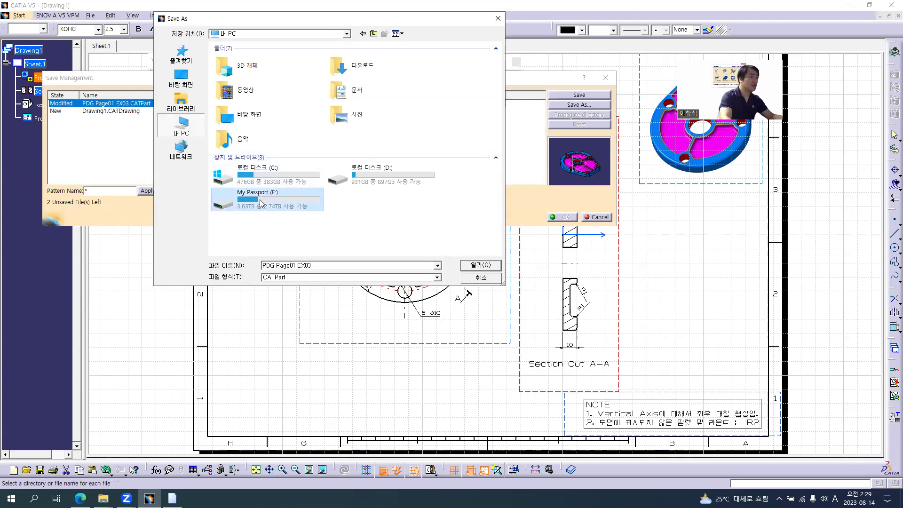
double_click(261, 203)
Assign the part to the #03 CATIA V5 Data, #02 PDG, PDG Page01 EX03 folder, overwriting the existing PDG Page01 EX03.CATPart.
double_click(245, 57)
key("BackSpace")
double_click(235, 76)
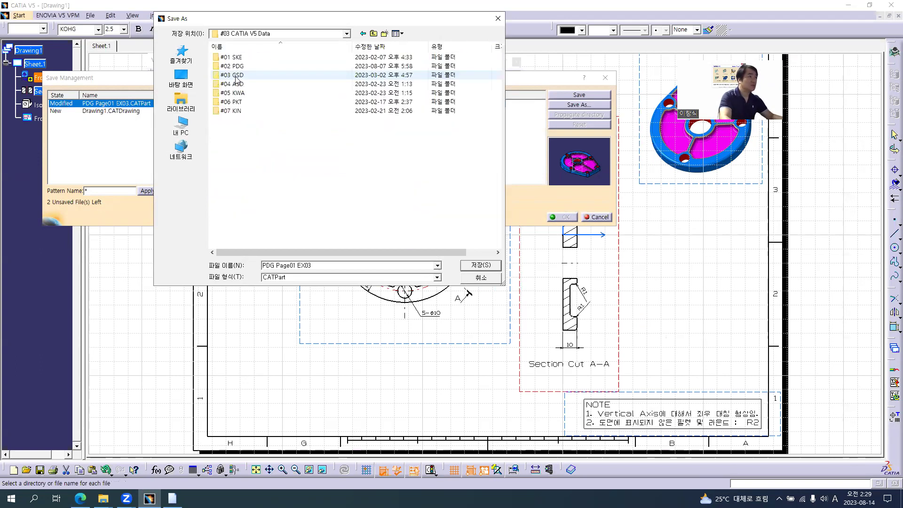
double_click(235, 66)
left_click(234, 76)
left_click(246, 90)
double_click(244, 74)
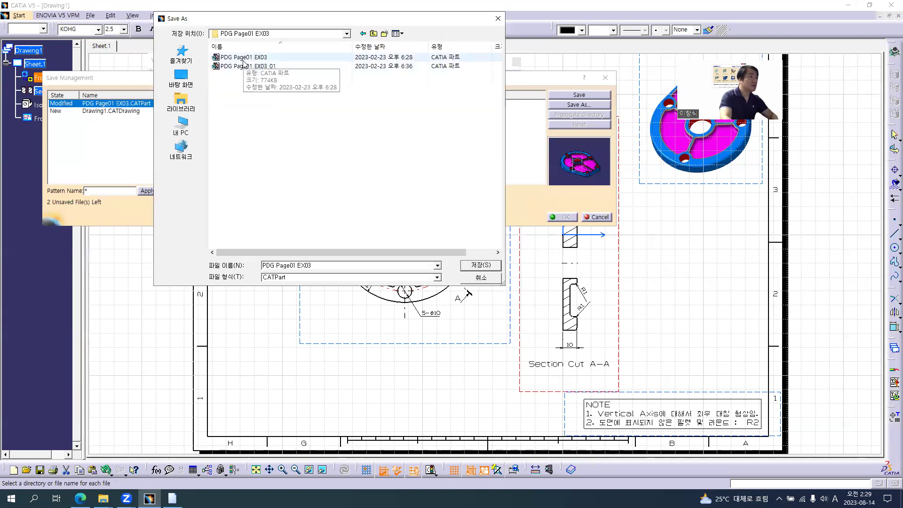
double_click(243, 57)
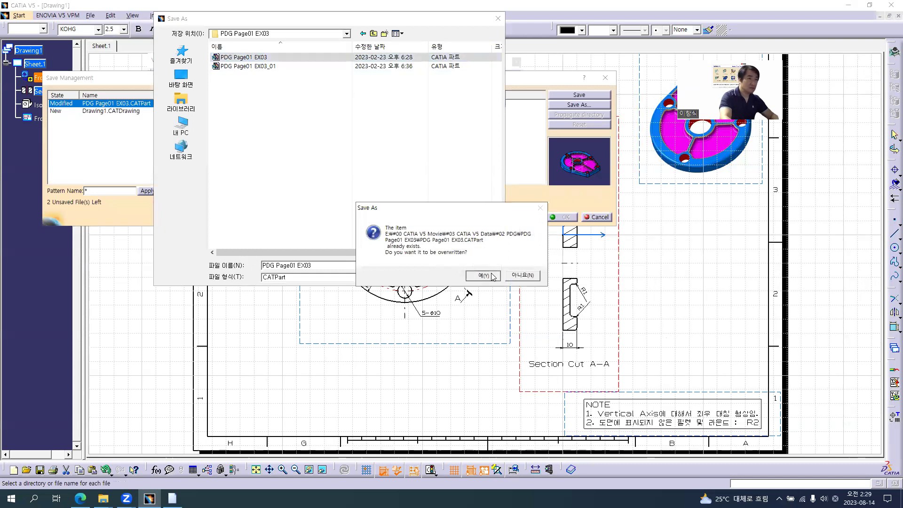
left_click(483, 276)
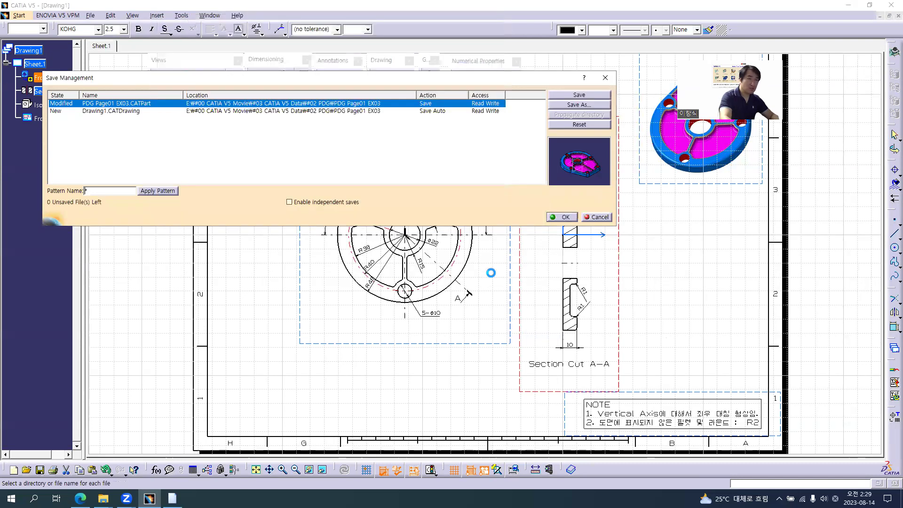
Name the drawing PDG Page01 EX03 in the same folder as the part and save both documents.
left_click(334, 113)
left_click(579, 104)
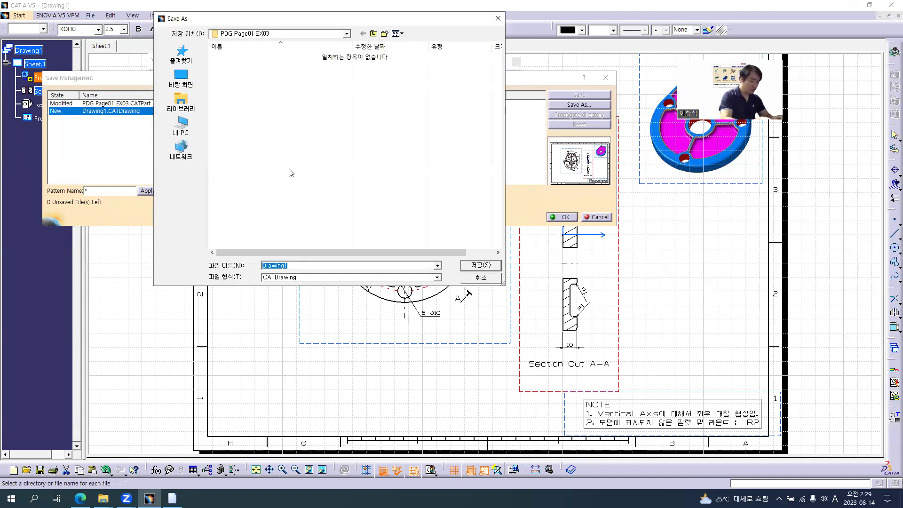
type("PDG Page01 EX03")
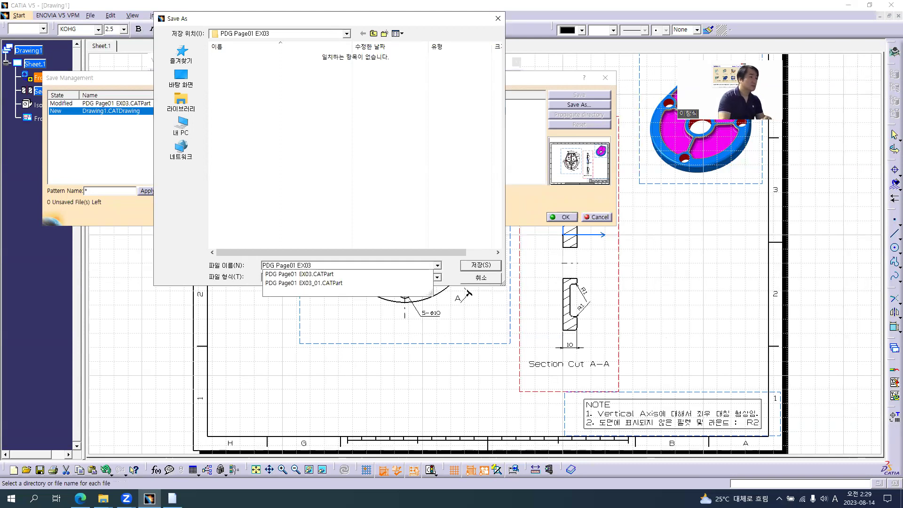
key("Return")
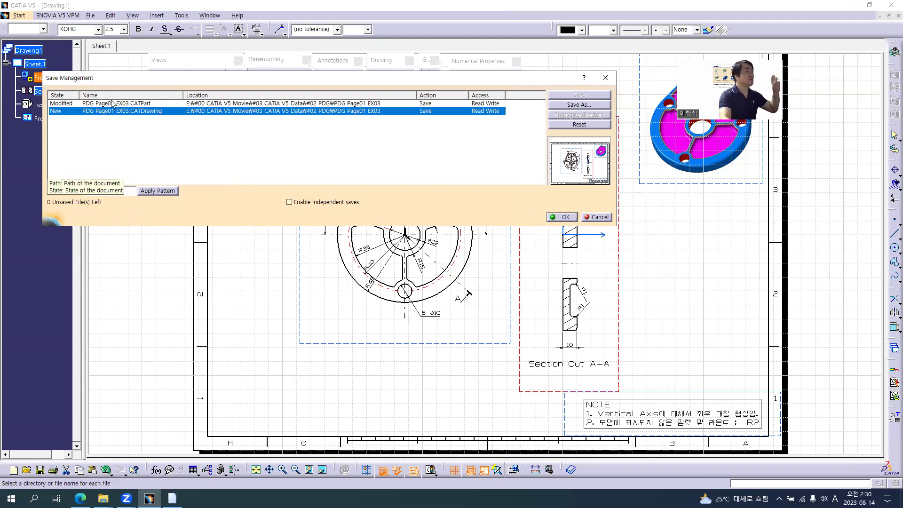
left_click_drag(115, 83, 172, 123)
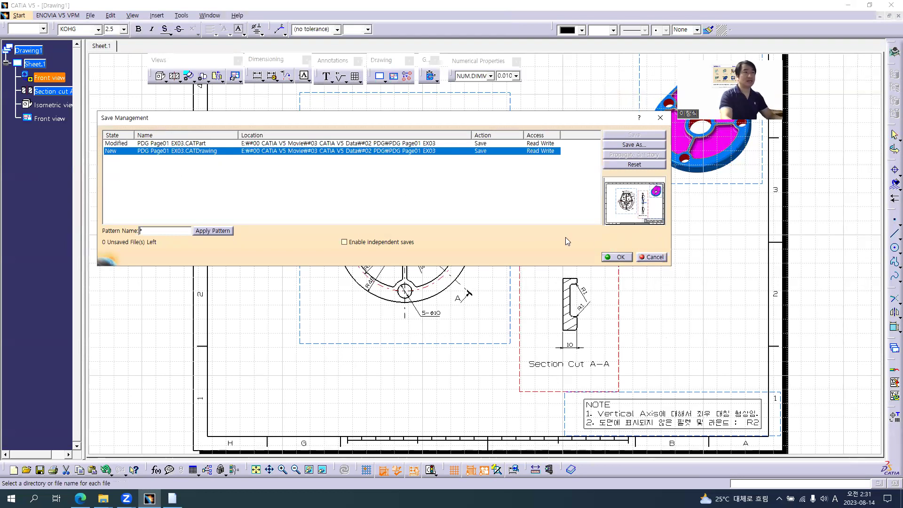
left_click(612, 256)
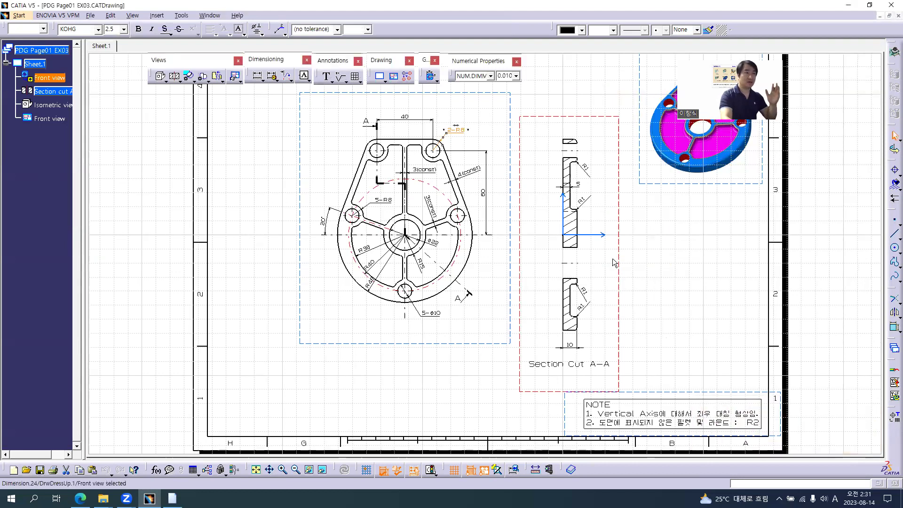
left_click(651, 262)
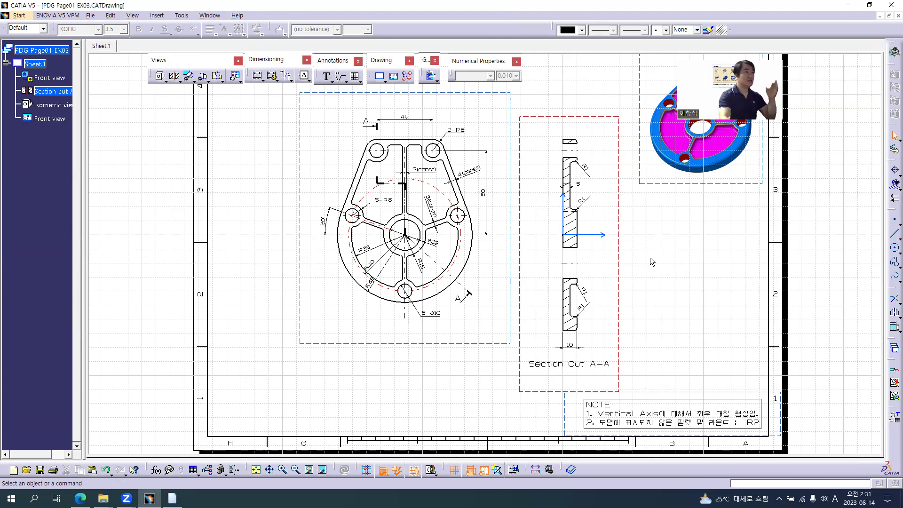
Save a pdf copy of the drawing as PDG Page01 EX03 in the same folder.
left_click(90, 15)
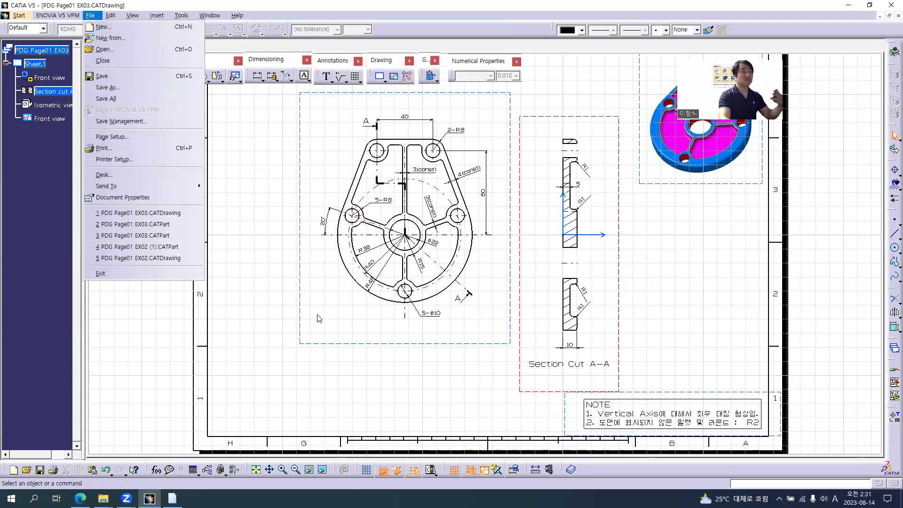
left_click(252, 324)
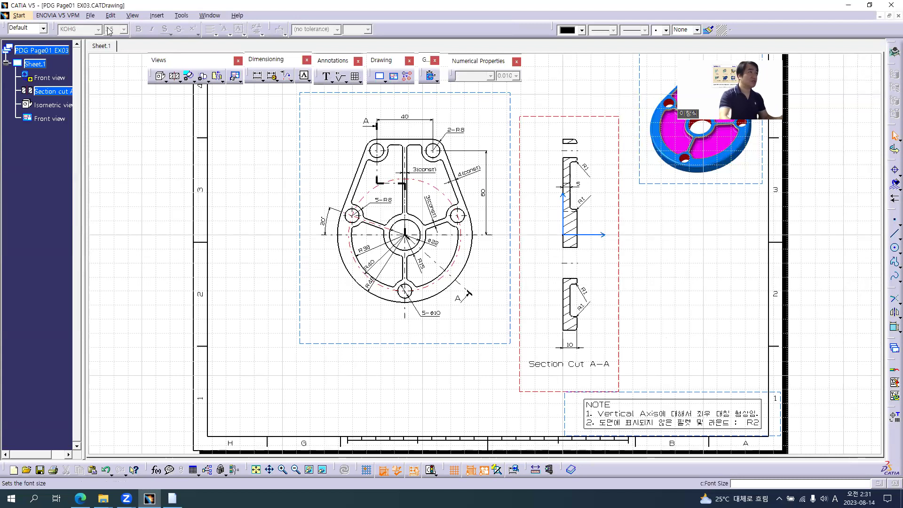
left_click(90, 16)
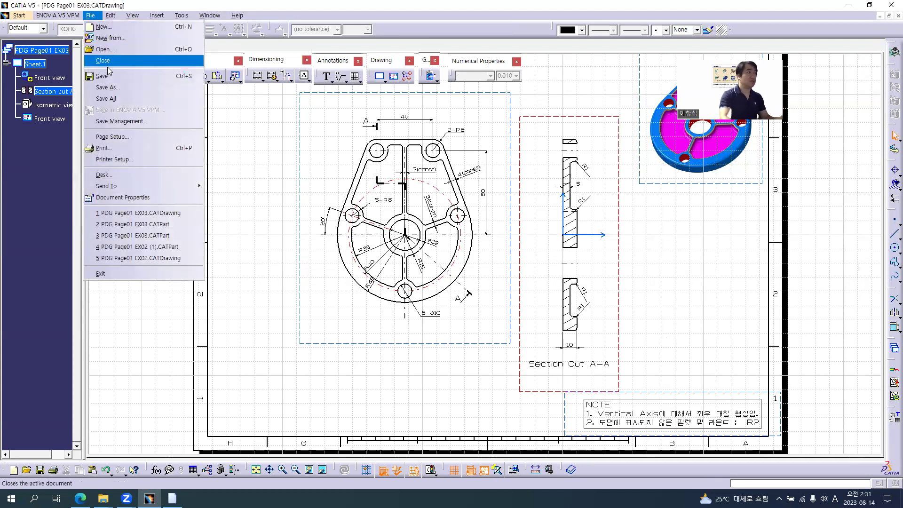
left_click(113, 87)
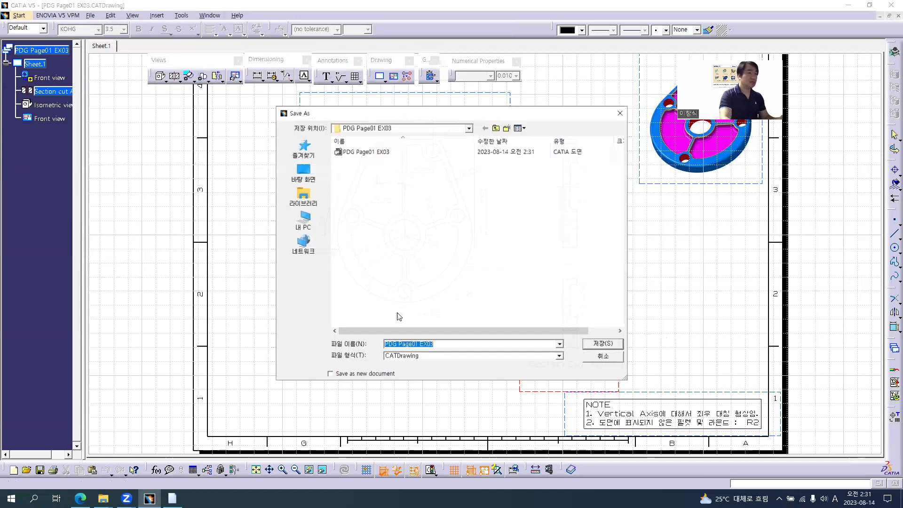
left_click(458, 356)
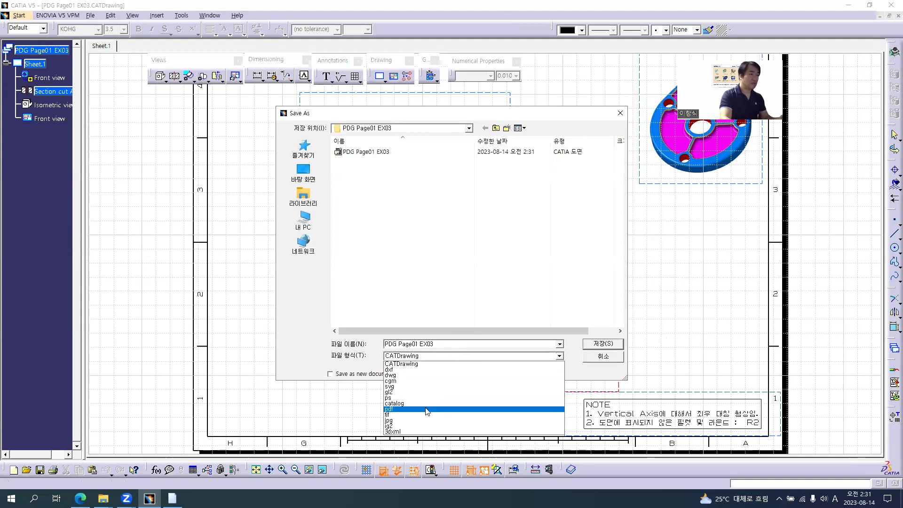
left_click(427, 410)
left_click(591, 343)
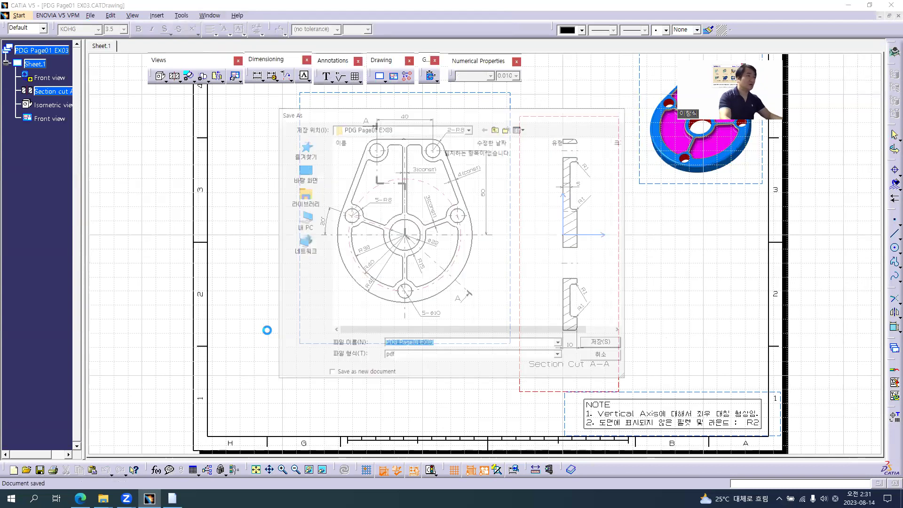
Switch to File Explorer and browse drive E: through #00 CATIA V5 Movie, #03 CATIA V5 Data and #02 PDG to the PDG Page01 EX03 folder.
left_click(103, 498)
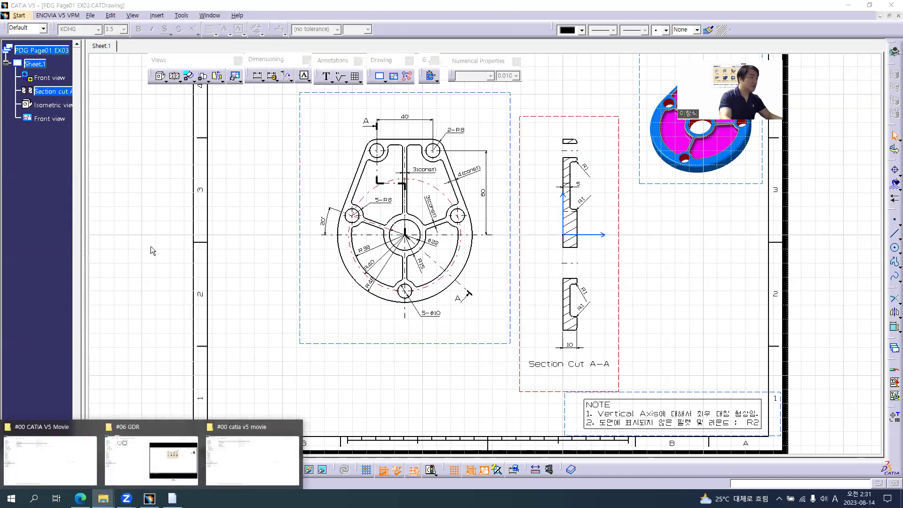
left_click(69, 460)
left_click(126, 32)
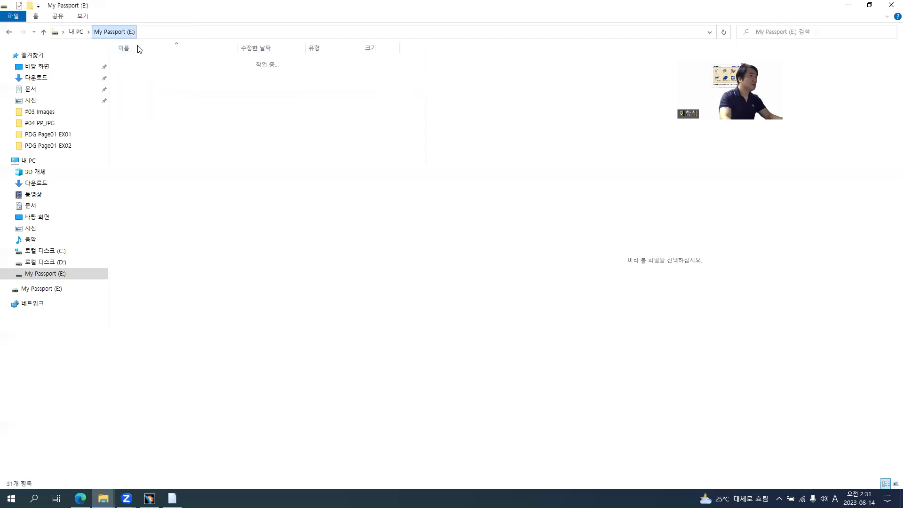
double_click(155, 63)
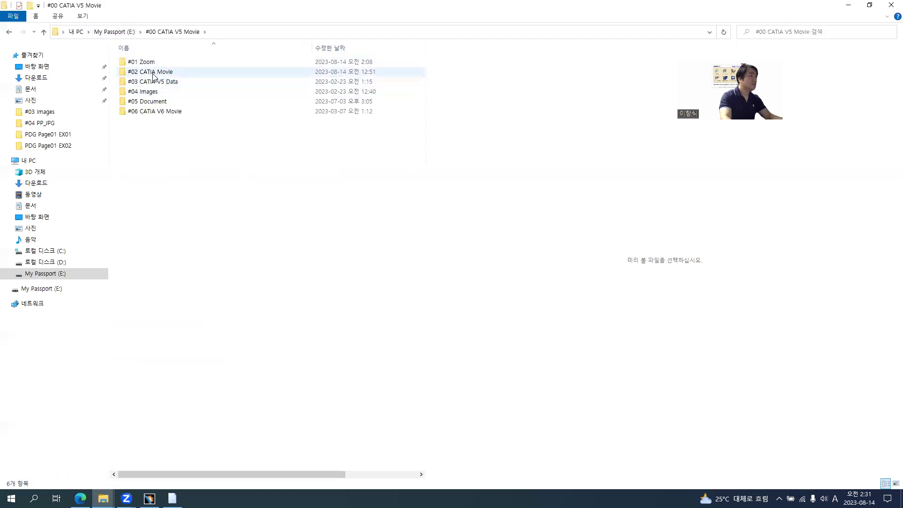
double_click(149, 82)
double_click(143, 72)
left_click(148, 84)
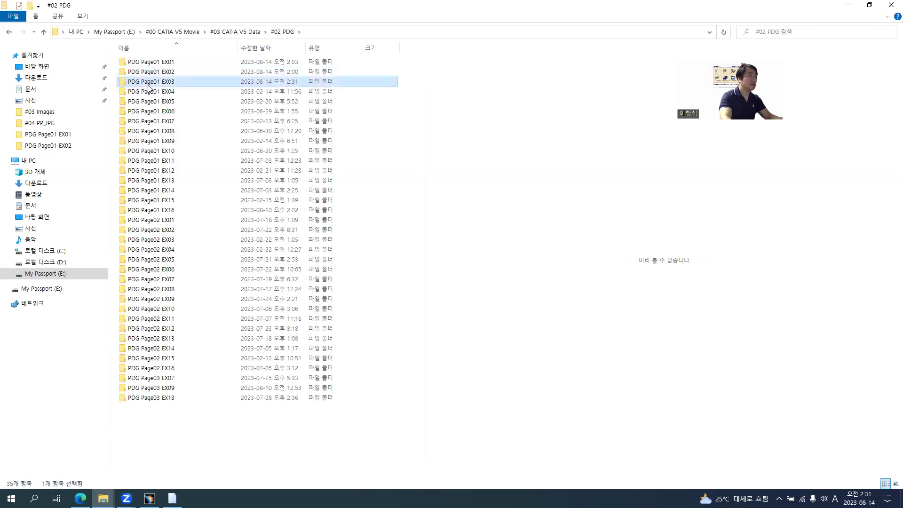
double_click(149, 84)
left_click(149, 75)
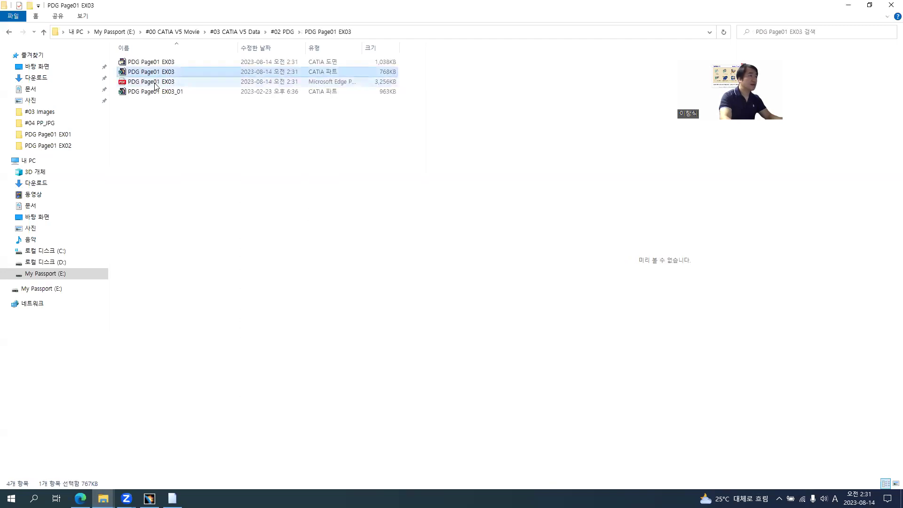
Open the exported PDG Page01 EX03 PDF and examine its front view, section cut A-A, dimensions, isometric view and note.
double_click(154, 82)
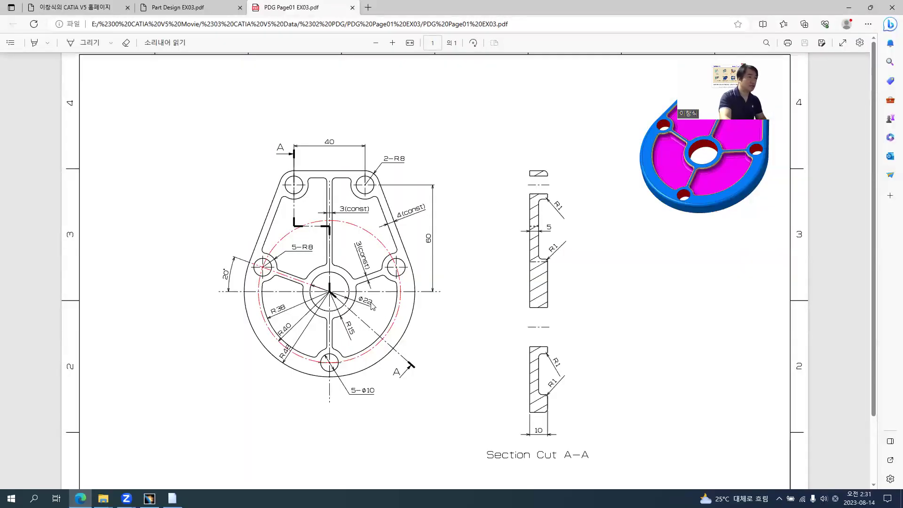
scroll(371, 303, "up", 1, "ctrl")
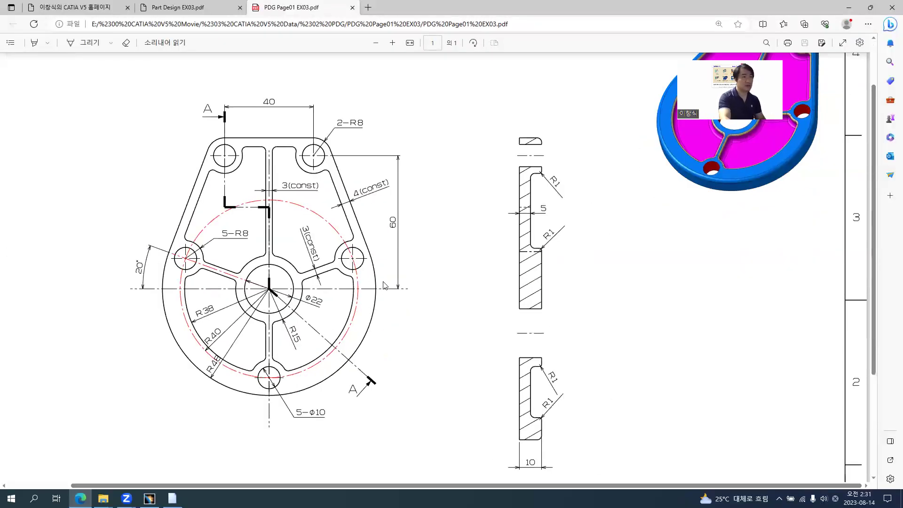
scroll(376, 226, "down", 1, "ctrl")
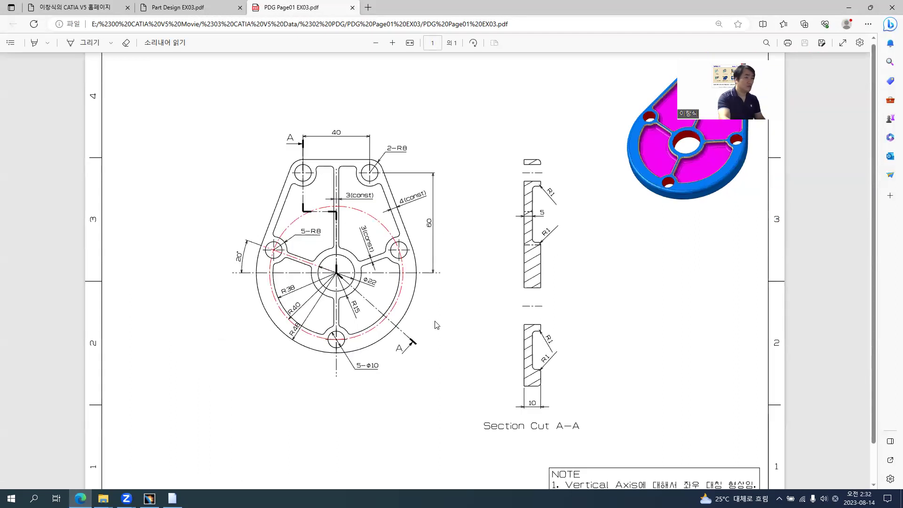
scroll(436, 324, "down", 1)
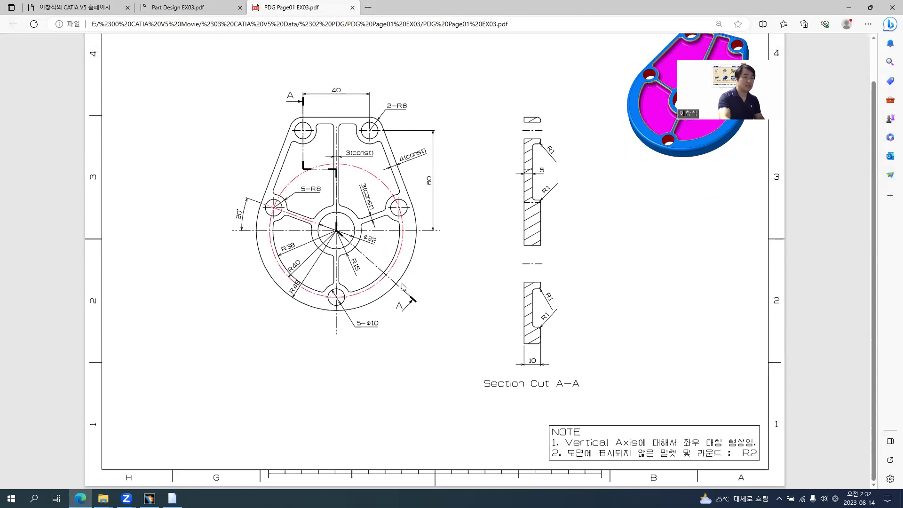
scroll(402, 286, "up", 1, "ctrl")
scroll(362, 230, "up", 1, "ctrl")
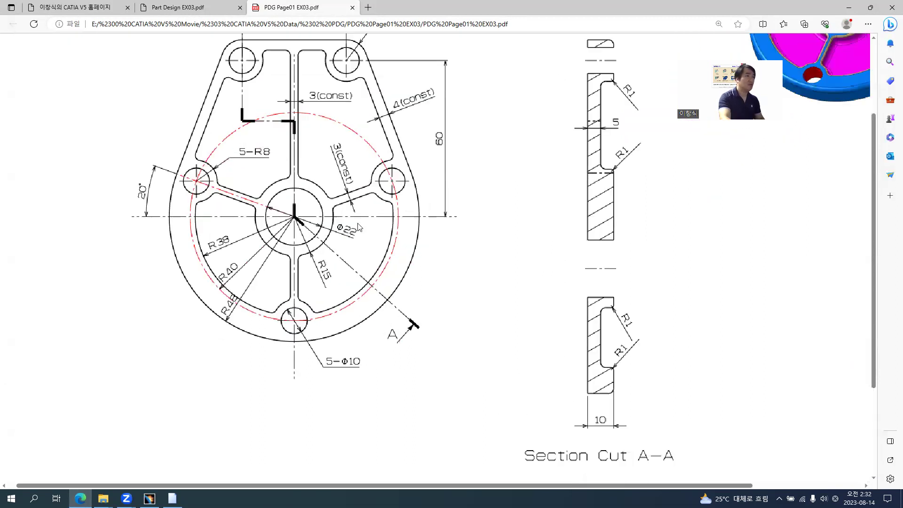
scroll(363, 237, "down", 2, "ctrl")
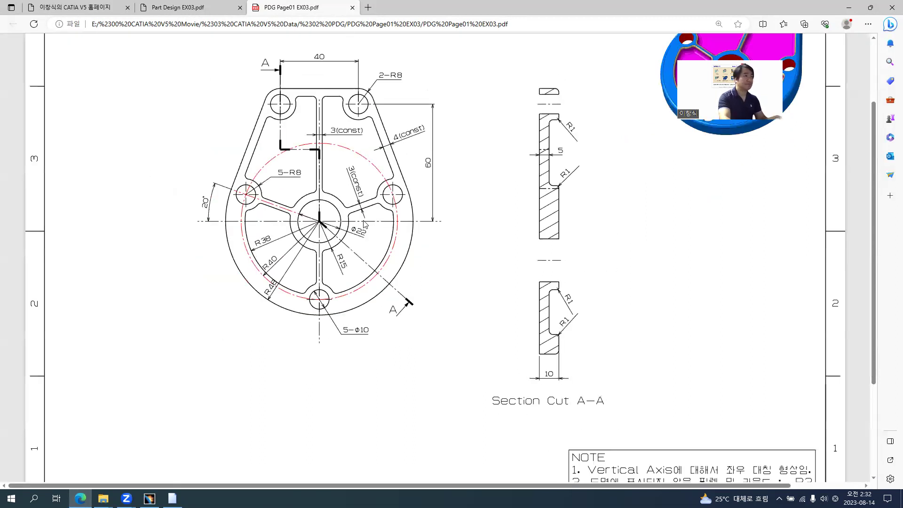
scroll(362, 228, "down", 1, "ctrl")
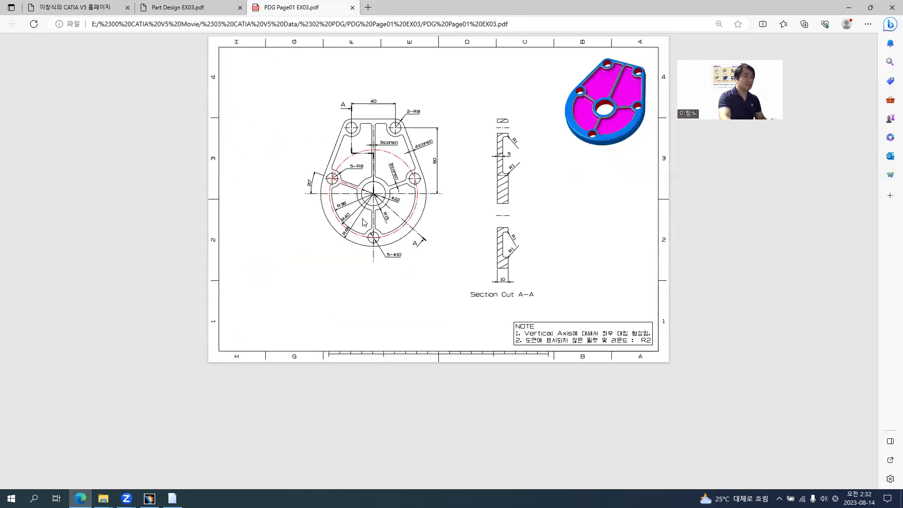
Switch back to CATIA and view the PDG Page01 EX03 drawing sheet again.
key("alt+Tab")
key("alt+Tab")
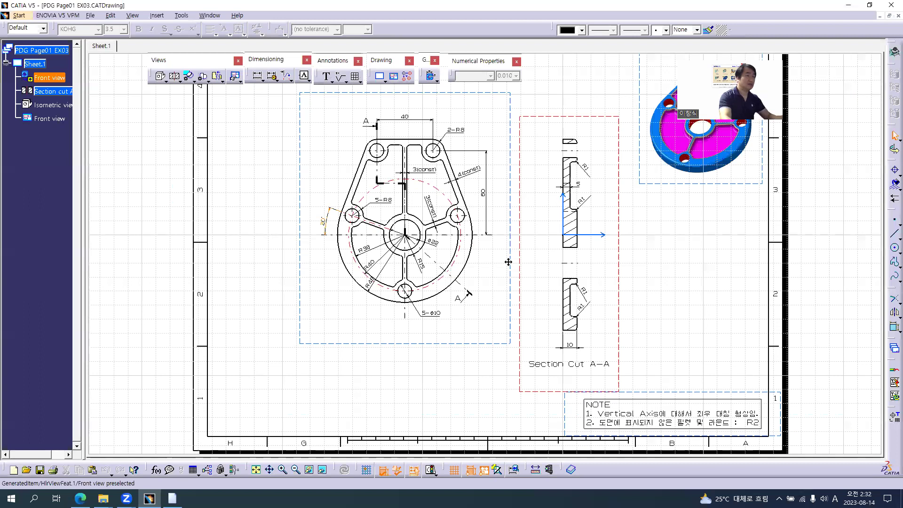
middle_click_drag(508, 261, 511, 266)
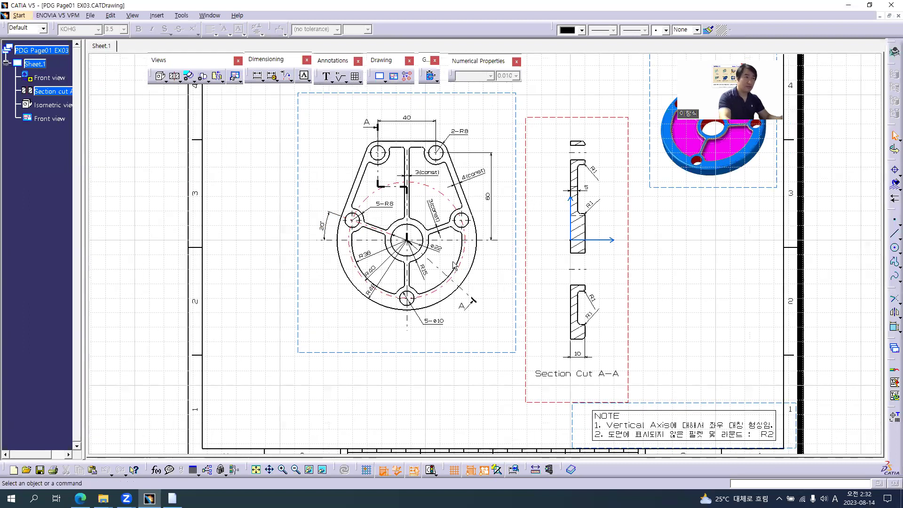